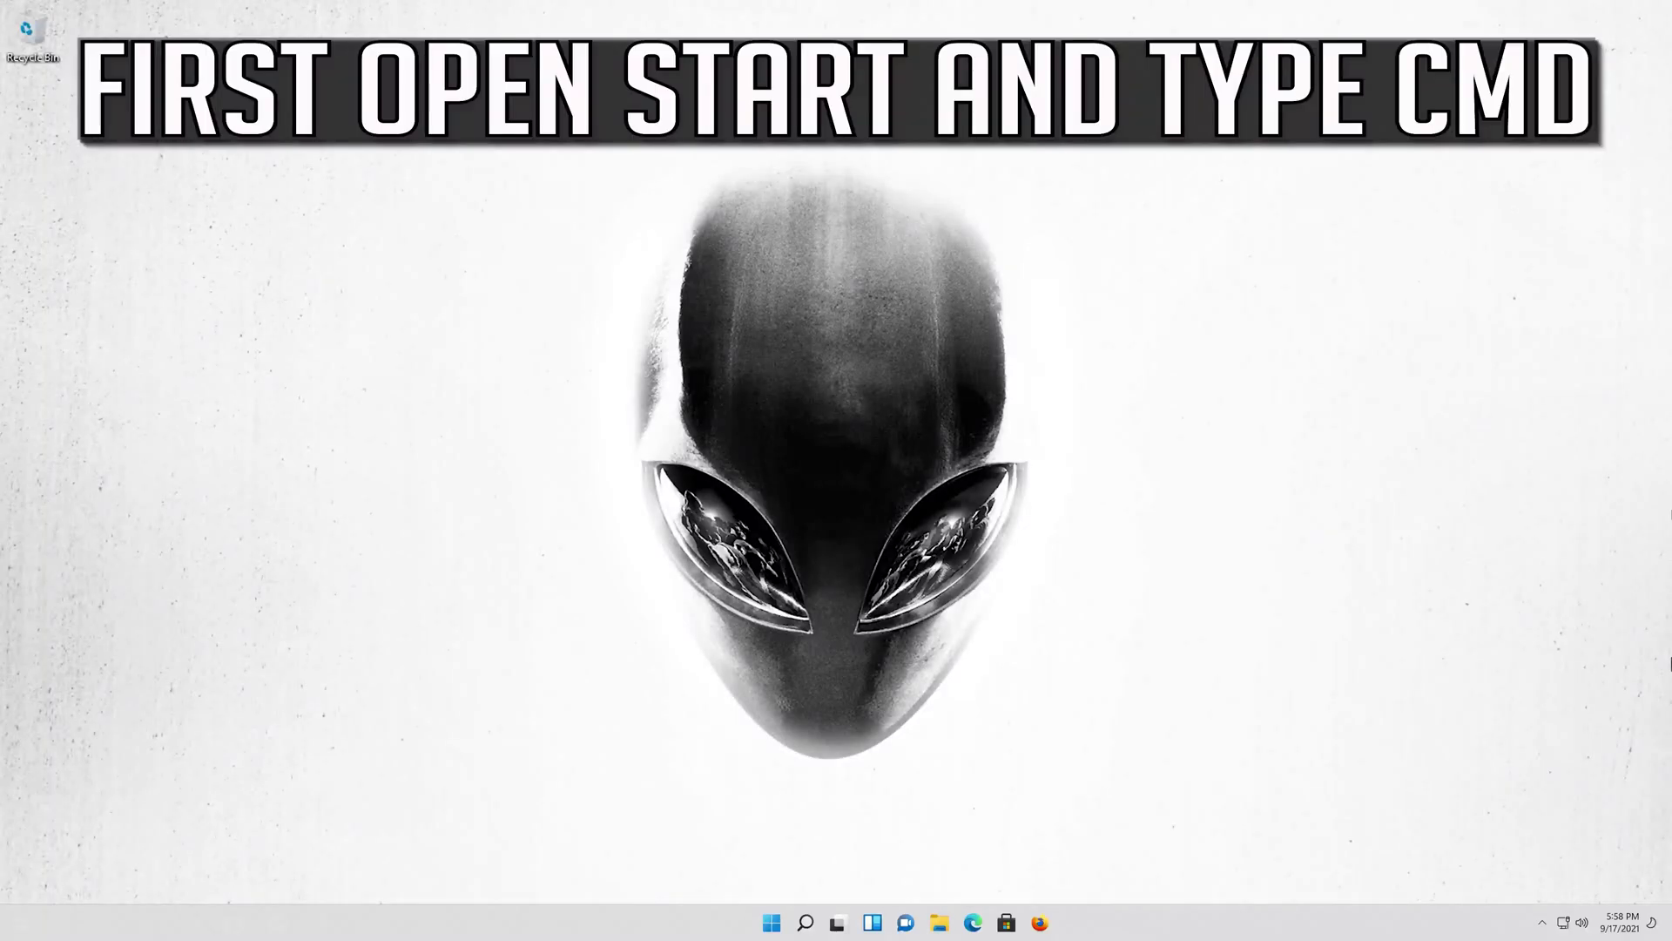
# Open Command Prompt and run devmgmt.msc to launch Device Manager
pyautogui.press('super')
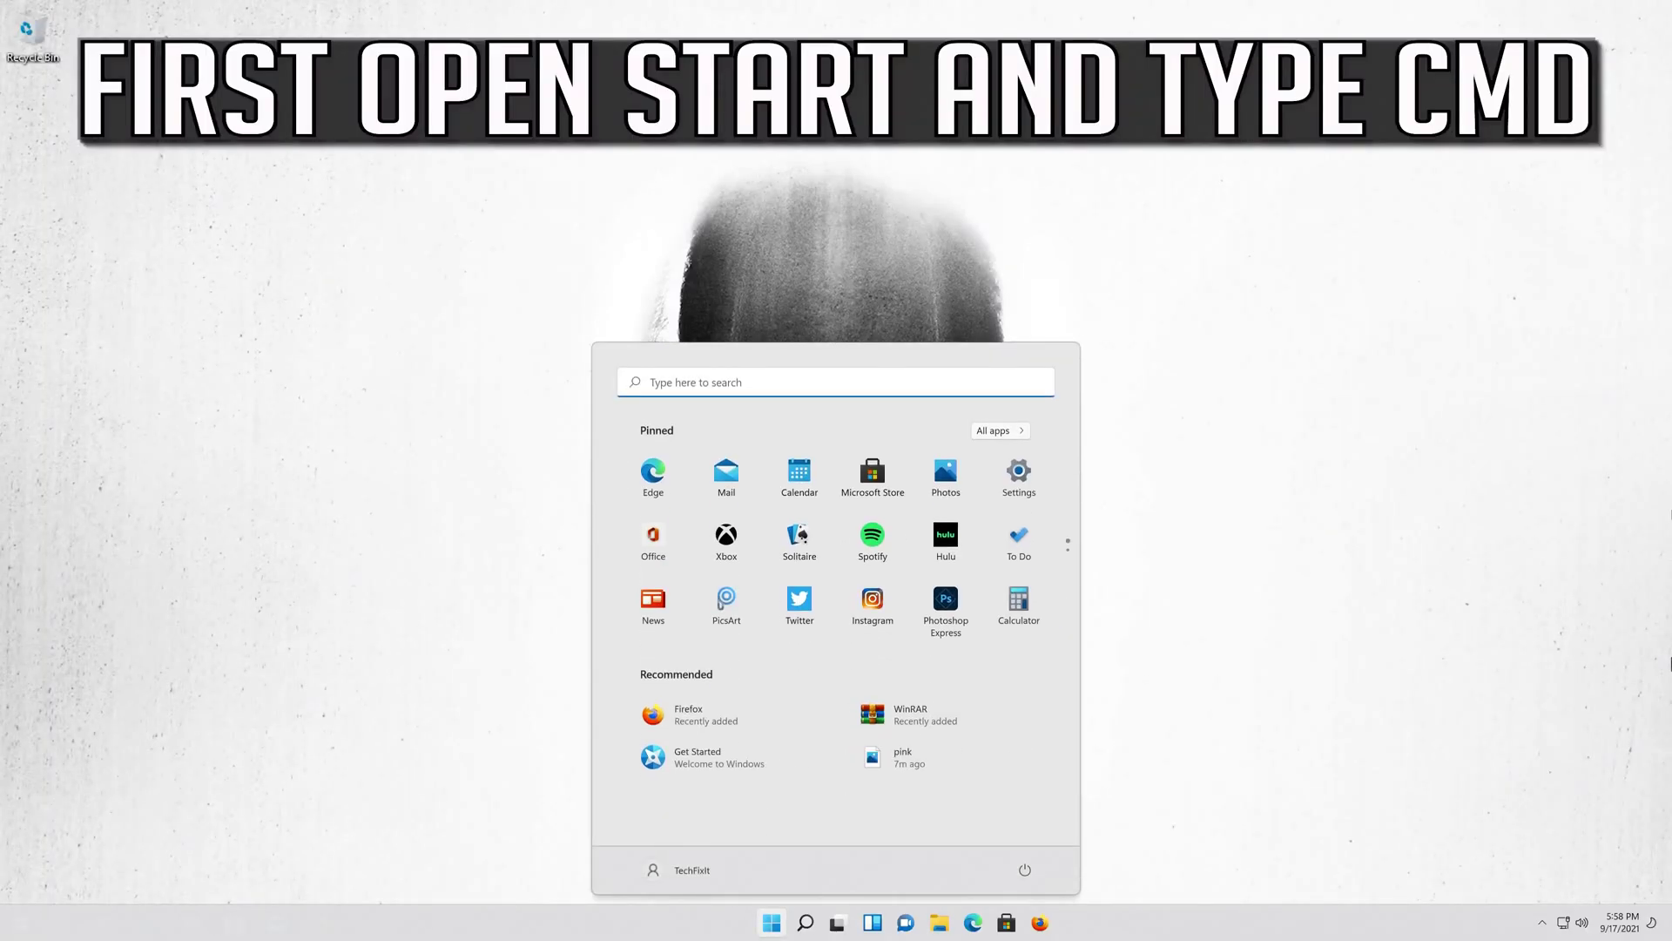
pyautogui.write('cmd')
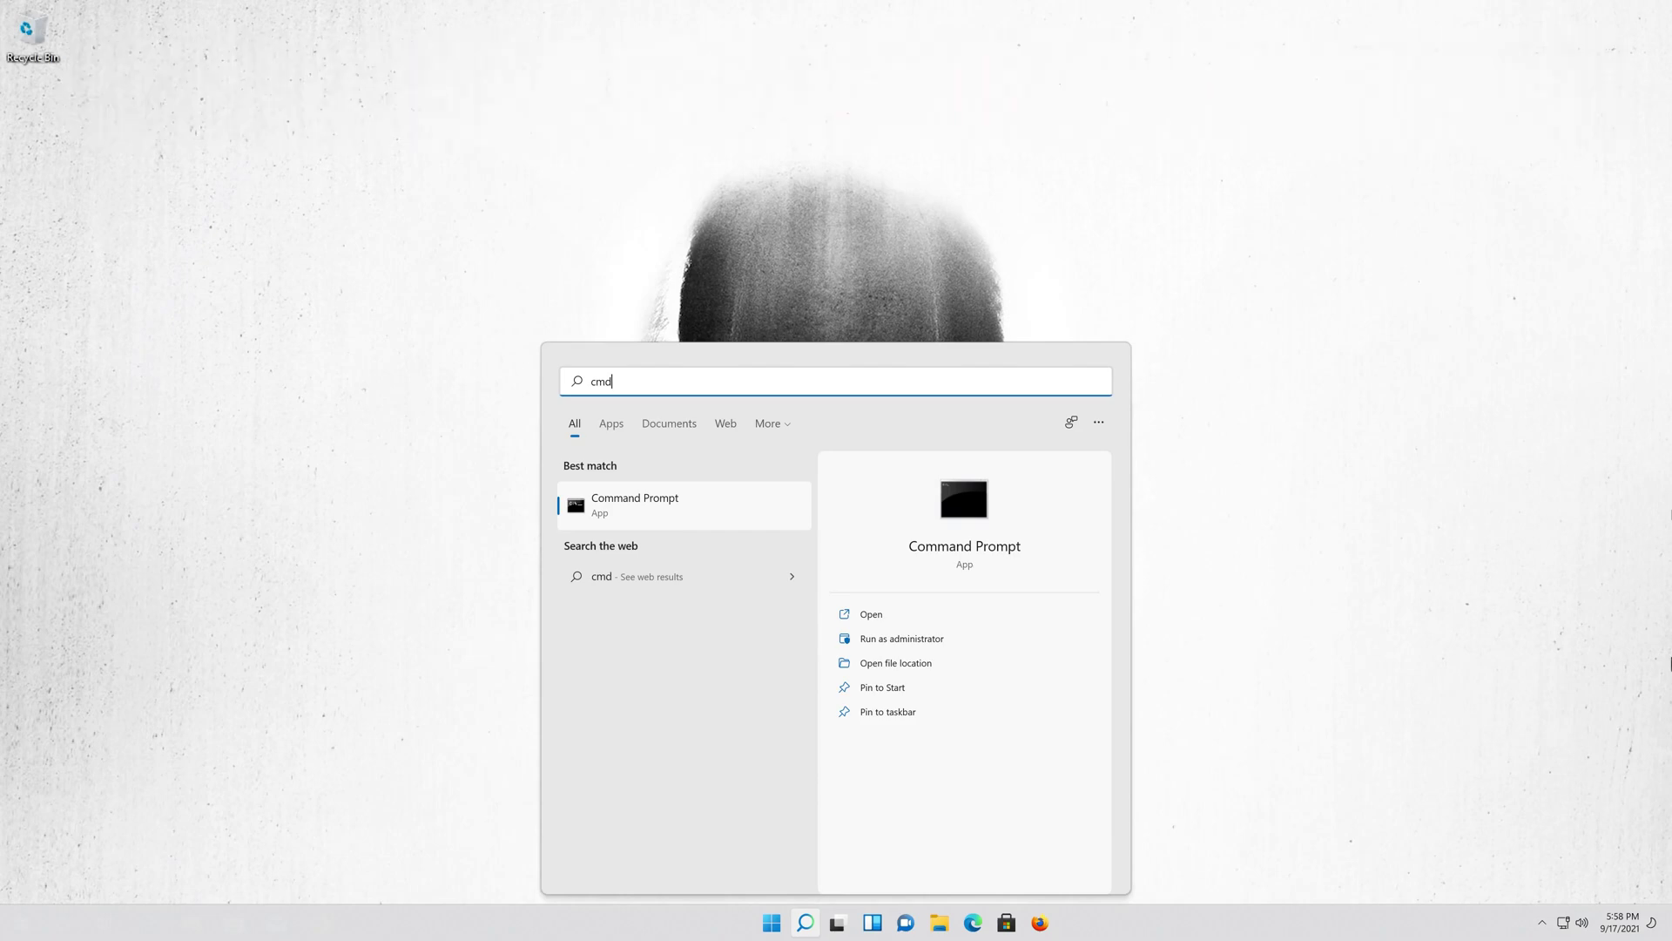
pyautogui.press('Return')
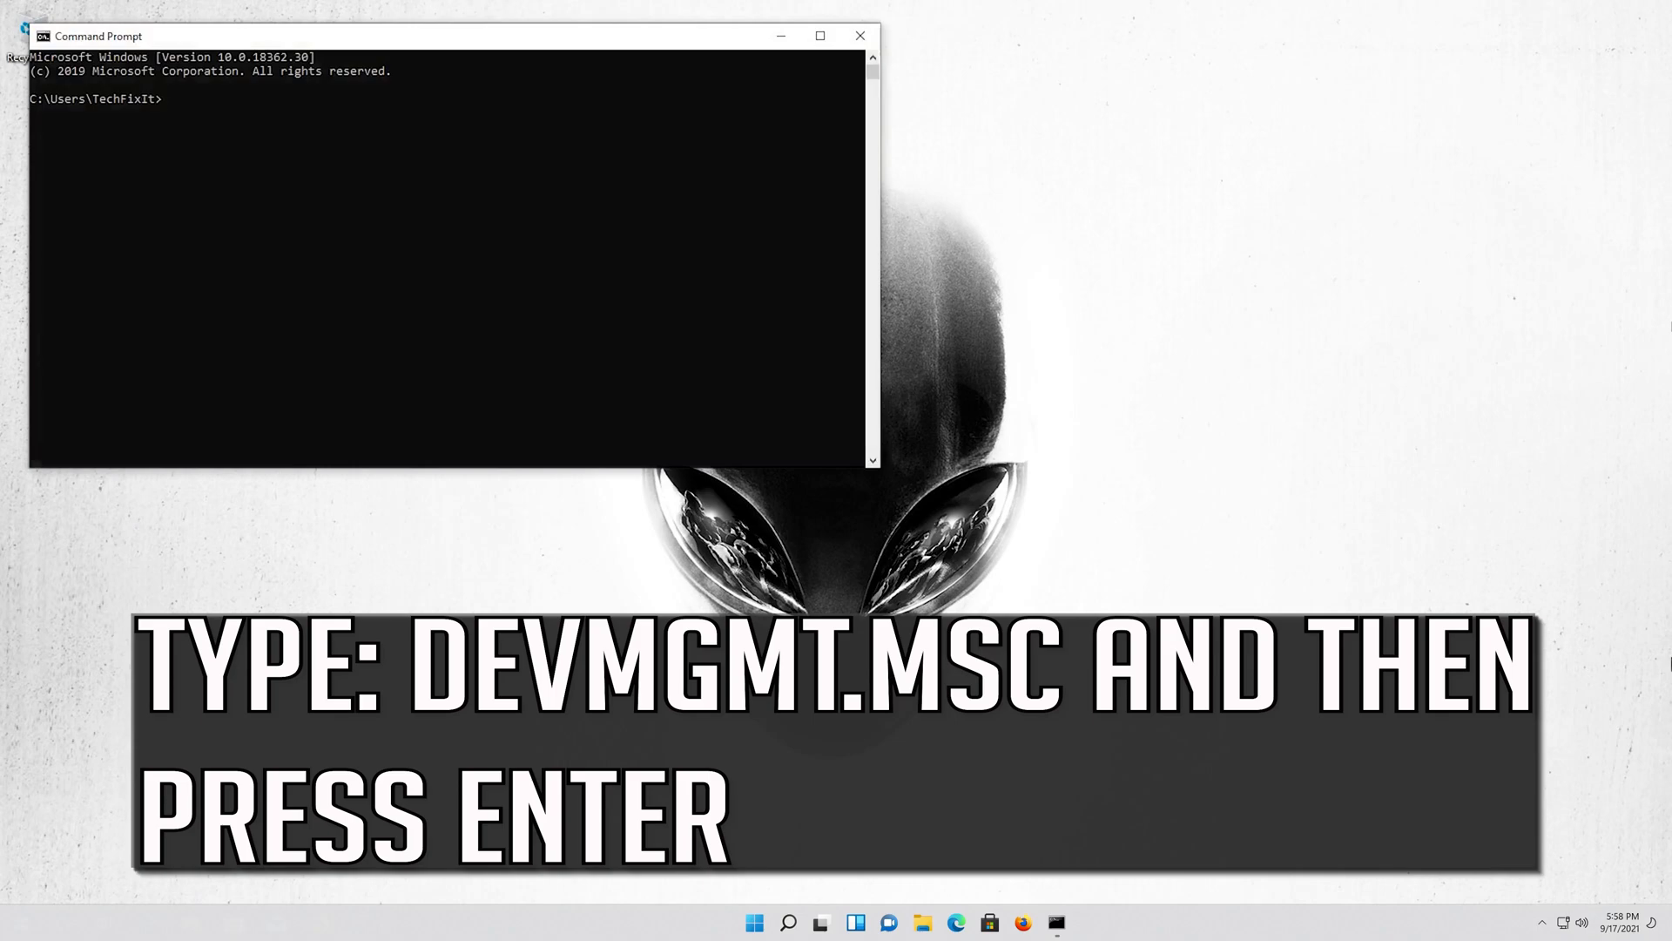
pyautogui.write('devmgmt.msc')
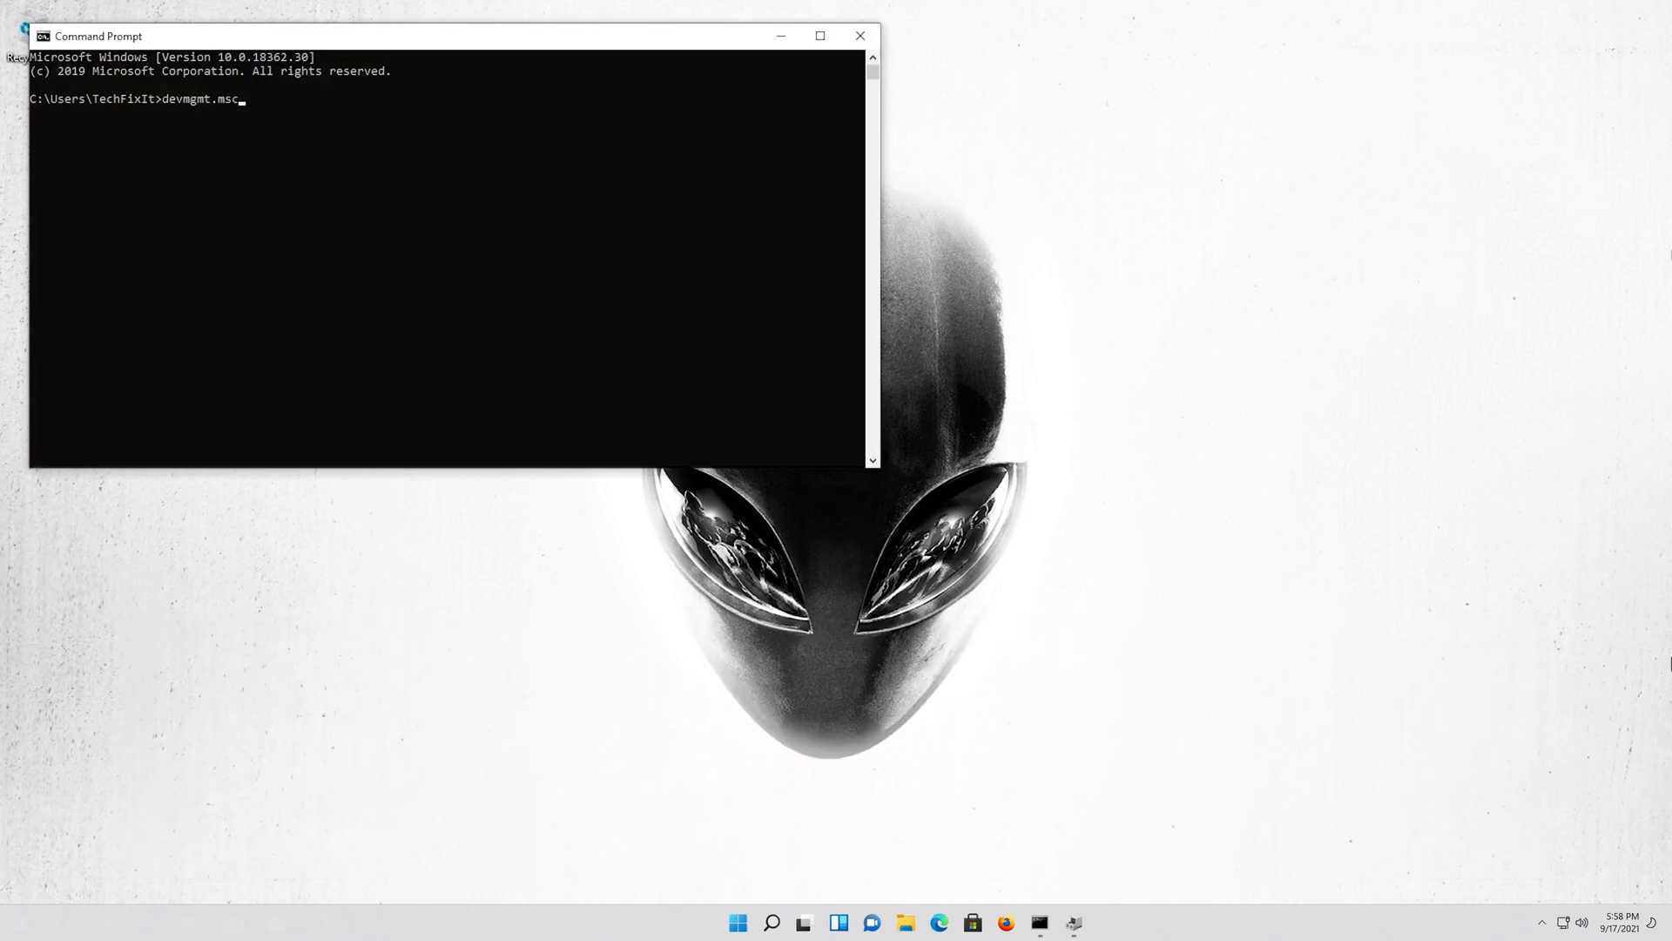
pyautogui.press('Return')
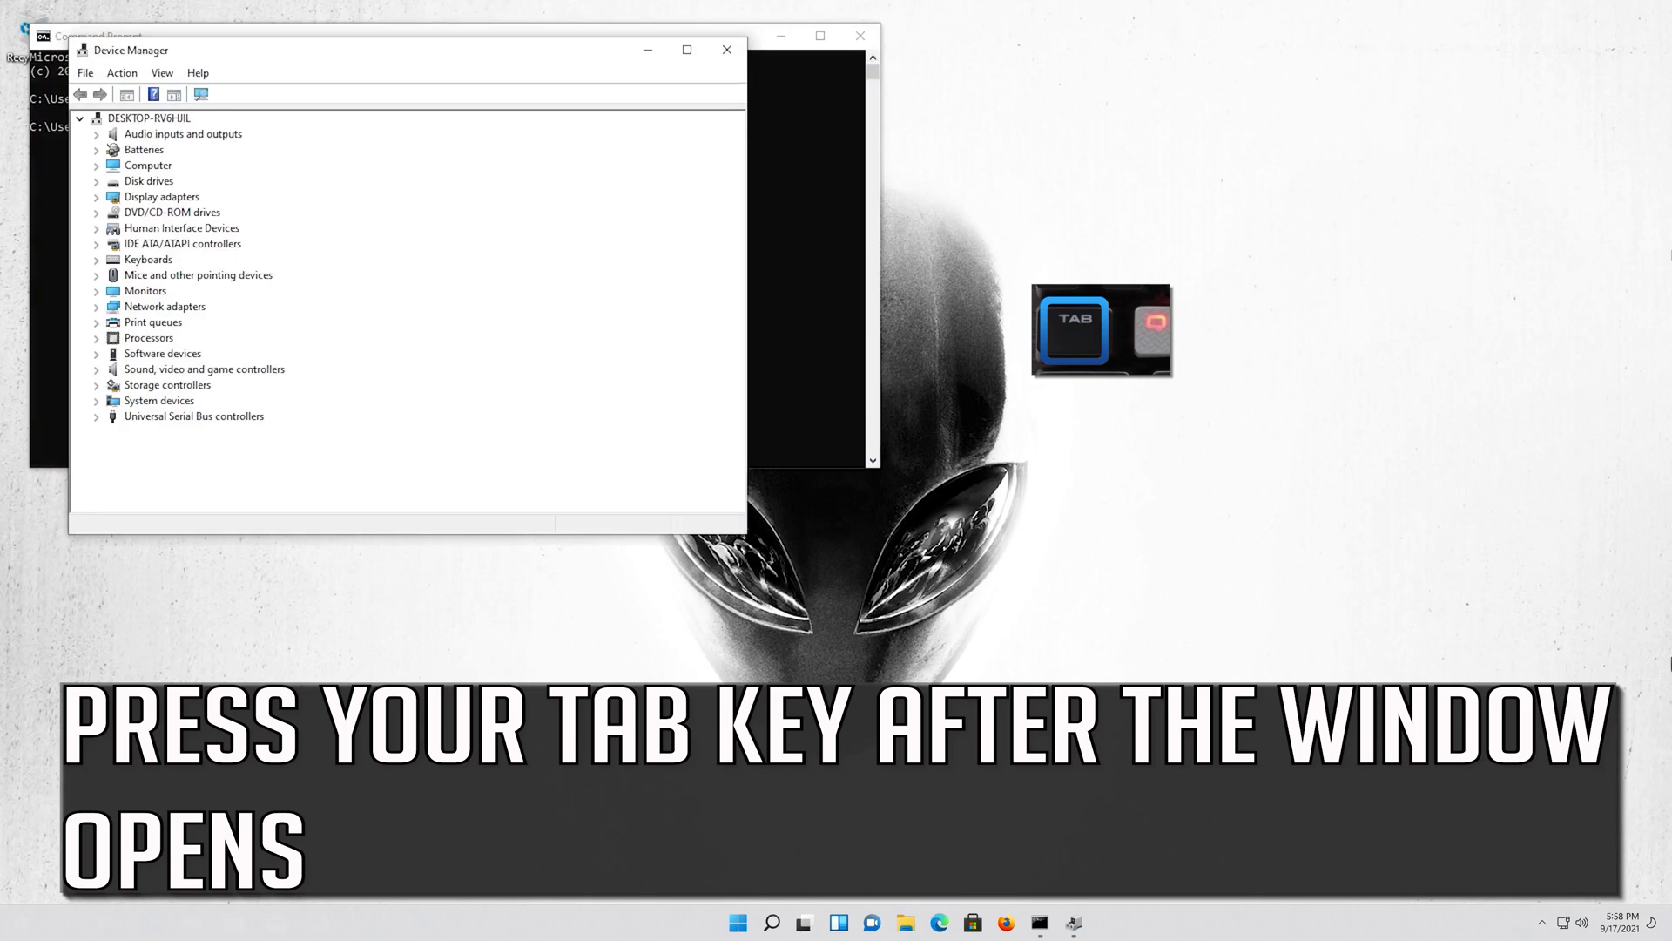
# Expand the Mice and other pointing devices category in the device tree
pyautogui.press('Tab')
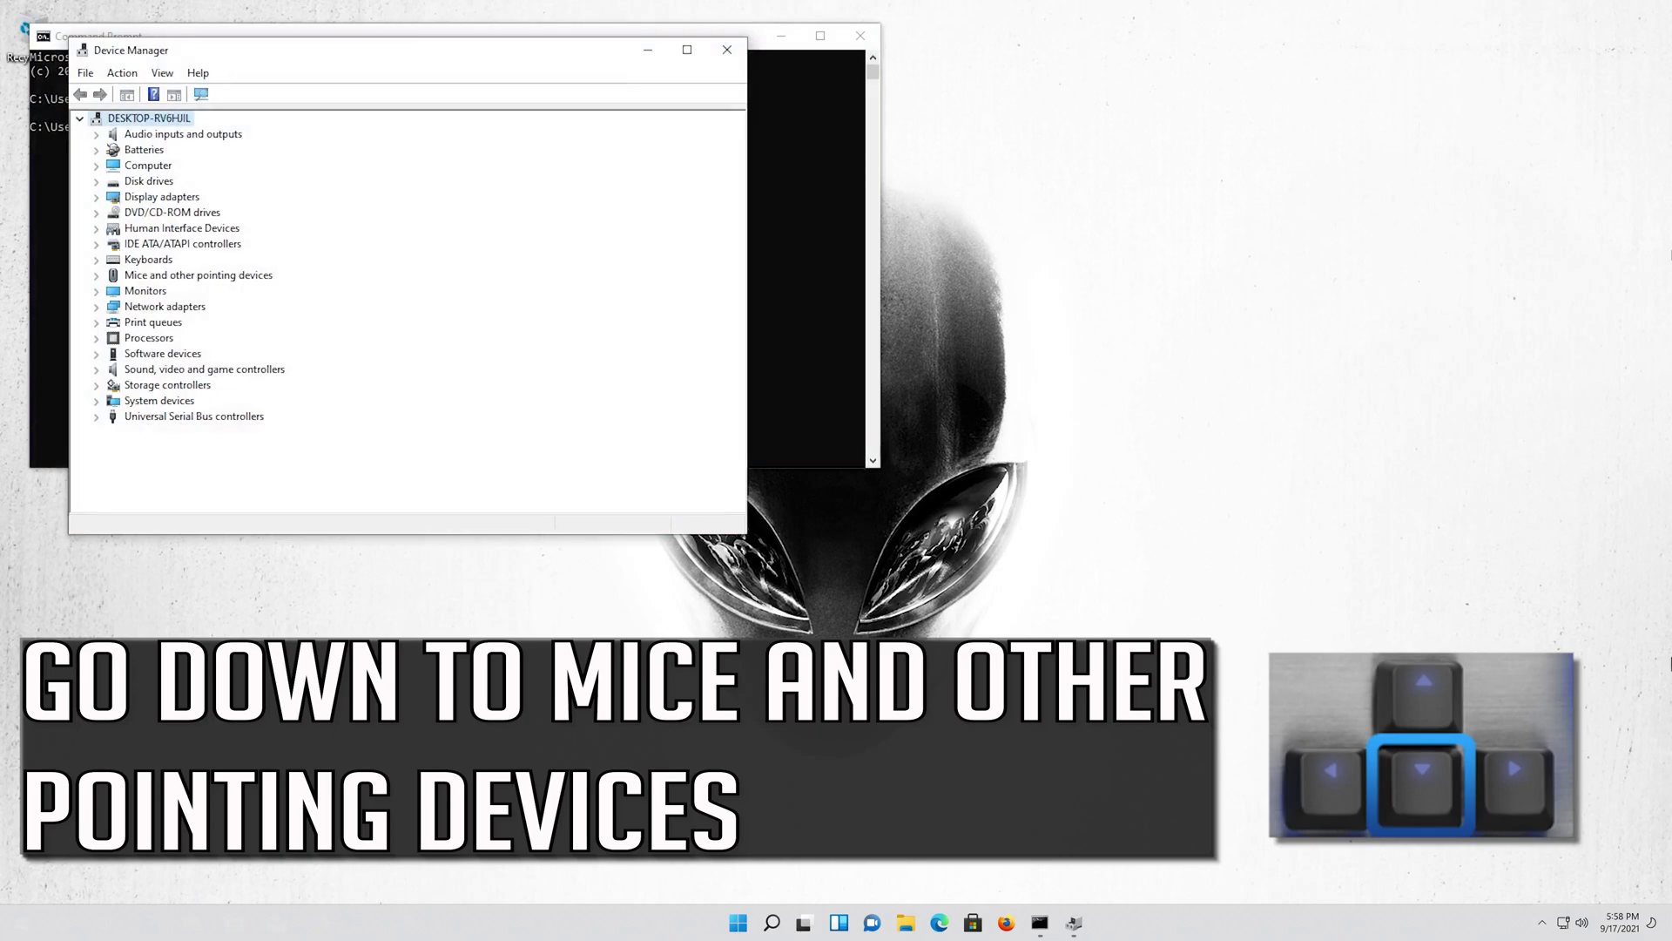
pyautogui.press('Down')
pyautogui.press('Down')
pyautogui.press('Down')
pyautogui.press('Down')
pyautogui.press('Down')
pyautogui.press('Down')
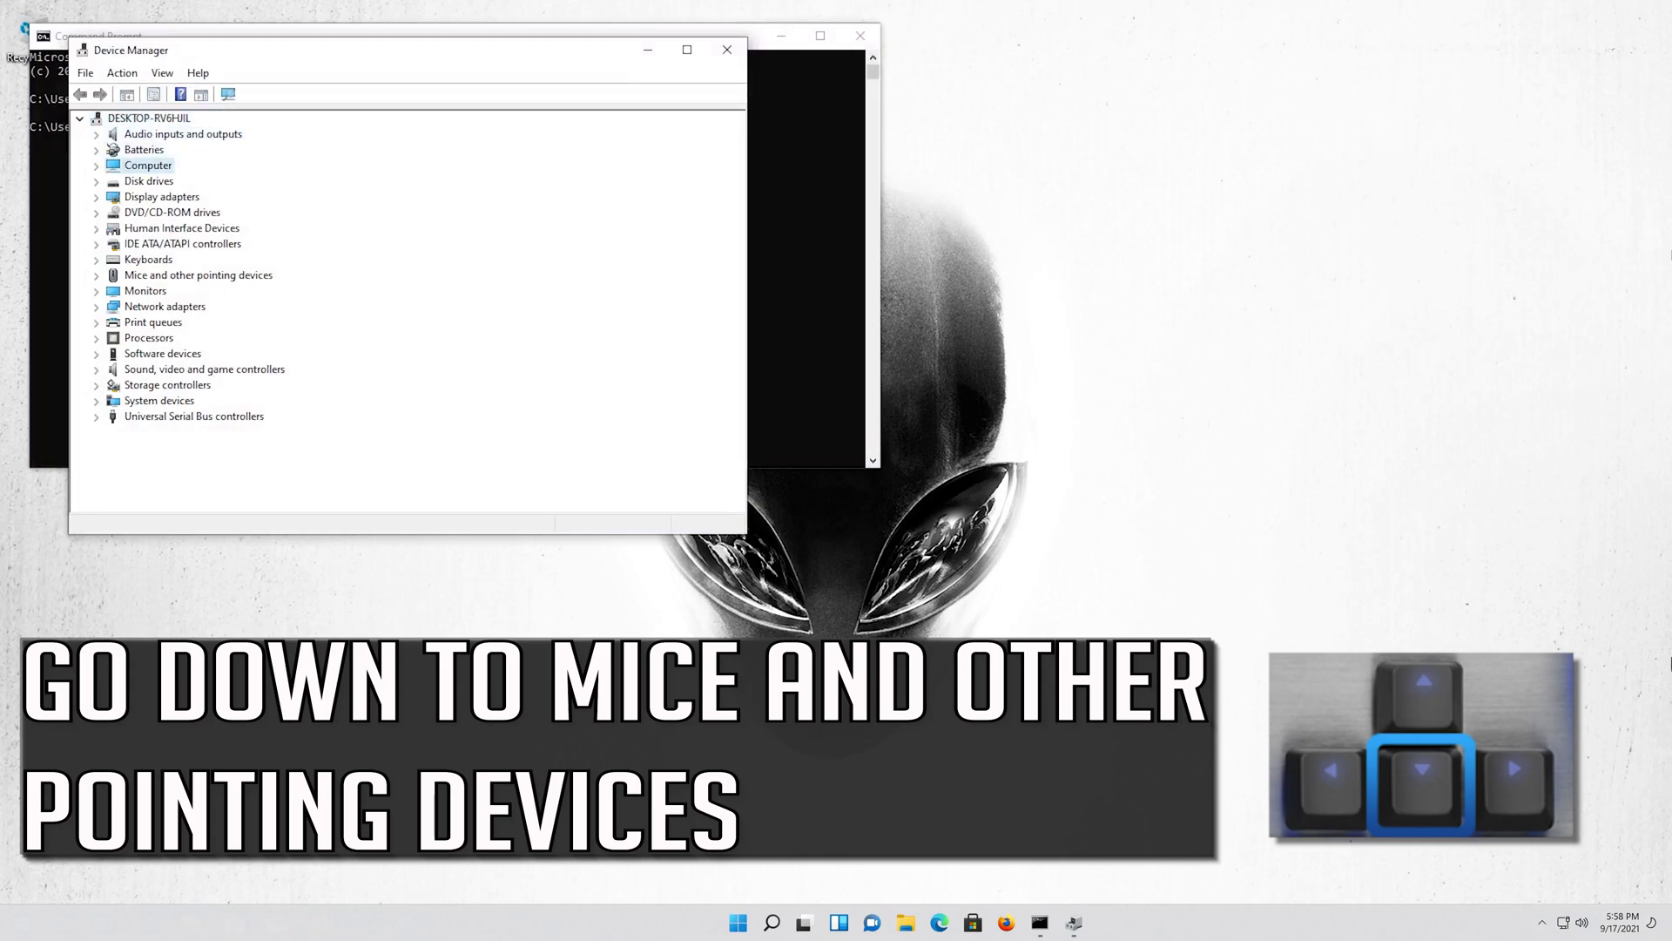
pyautogui.press('Down')
pyautogui.press('Down')
pyautogui.press('Down')
pyautogui.press('Down')
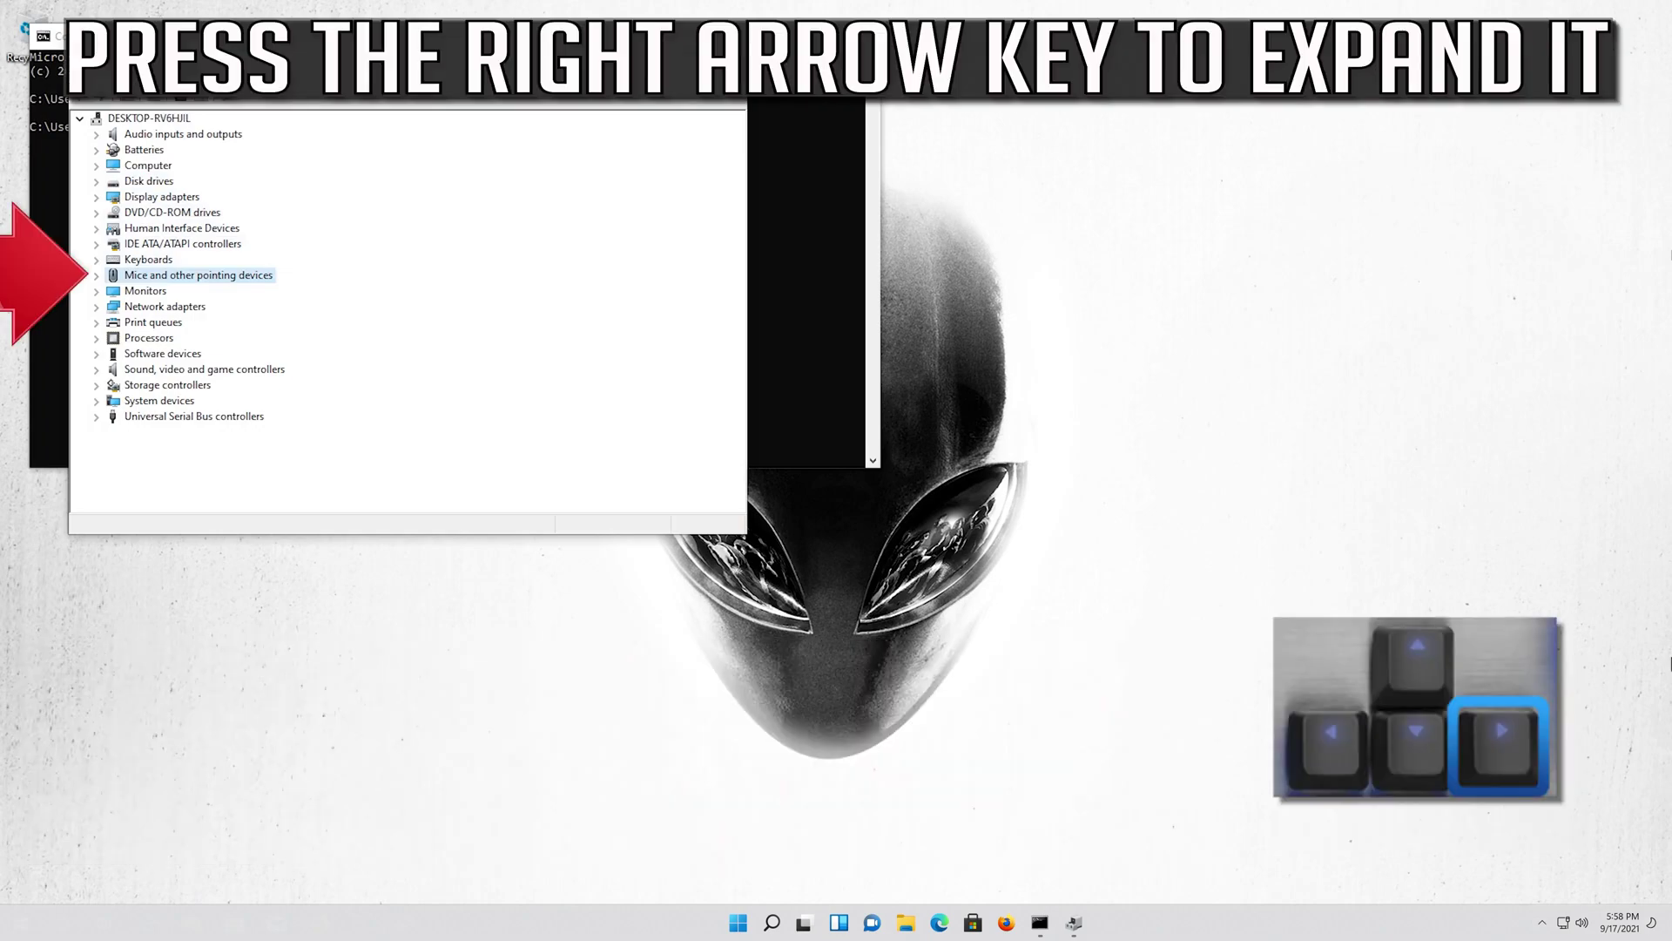
pyautogui.press('Right')
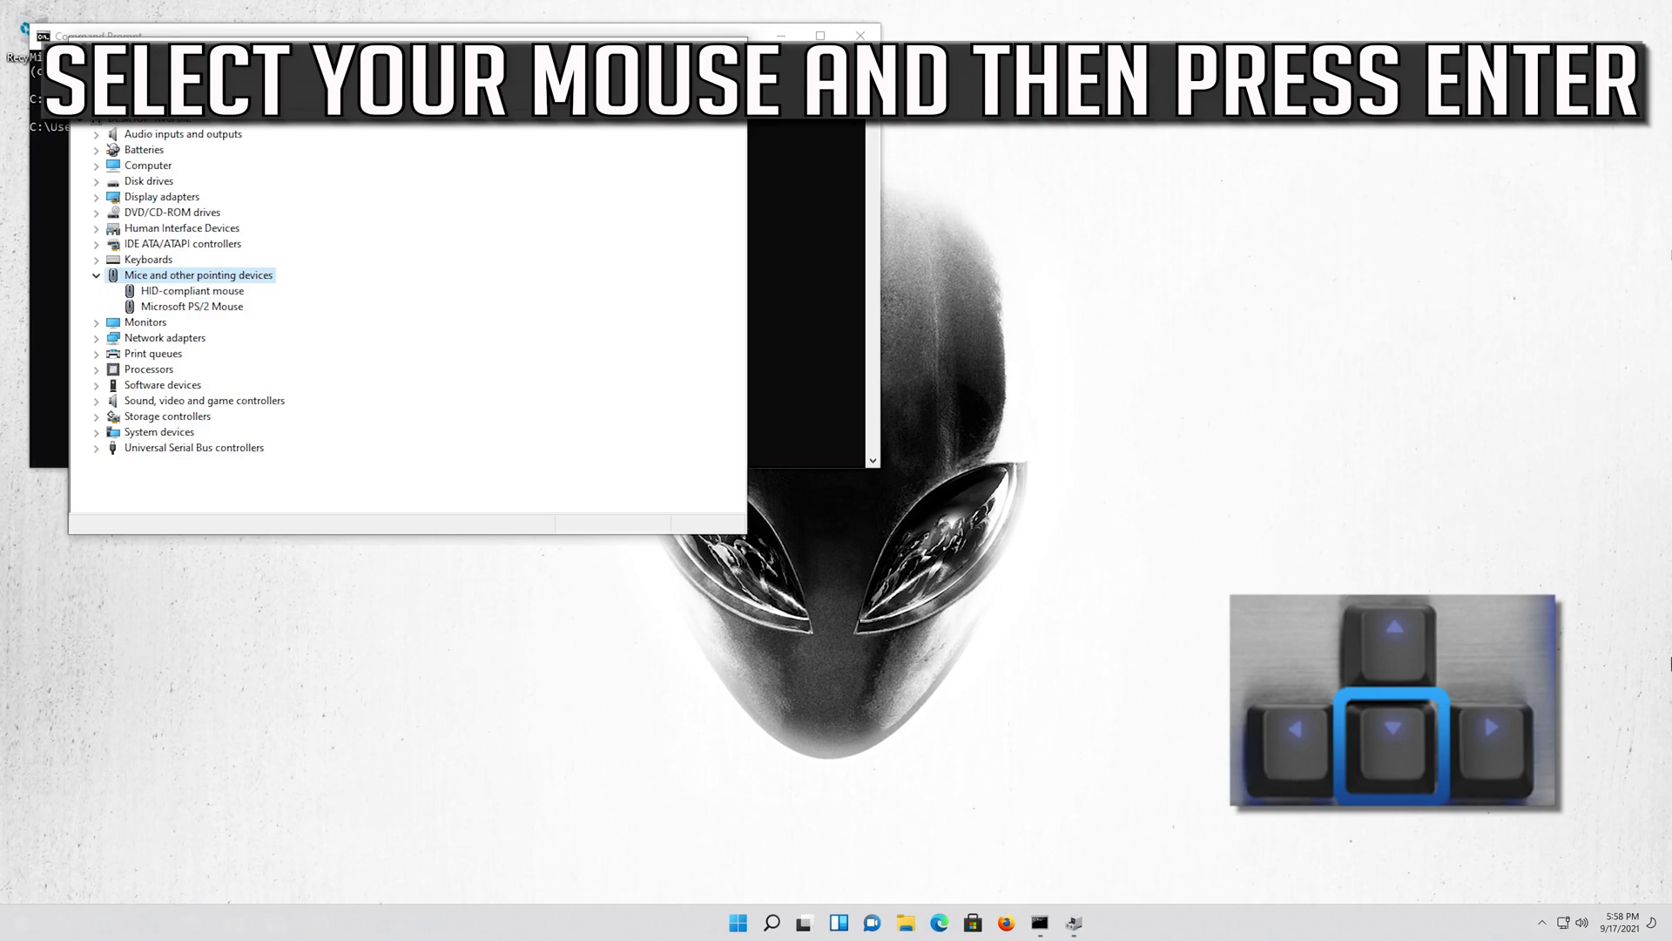
# Open the properties of the Microsoft PS/2 Mouse and show its driver settings
pyautogui.press('Down')
pyautogui.press('Down')
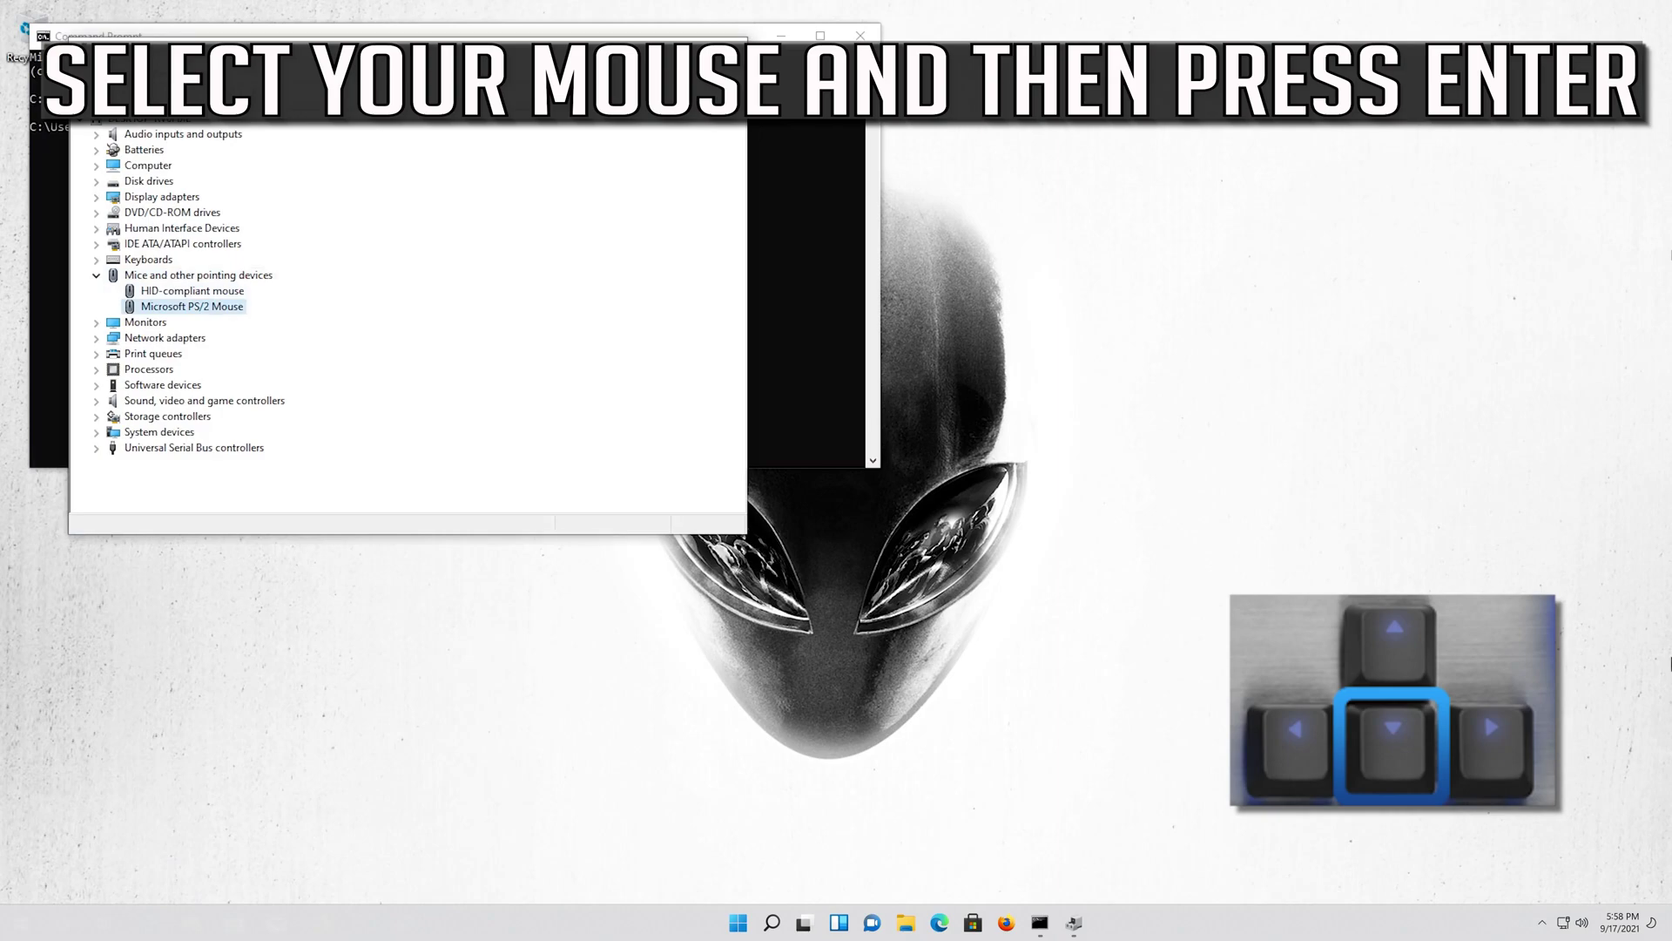
pyautogui.press('Return')
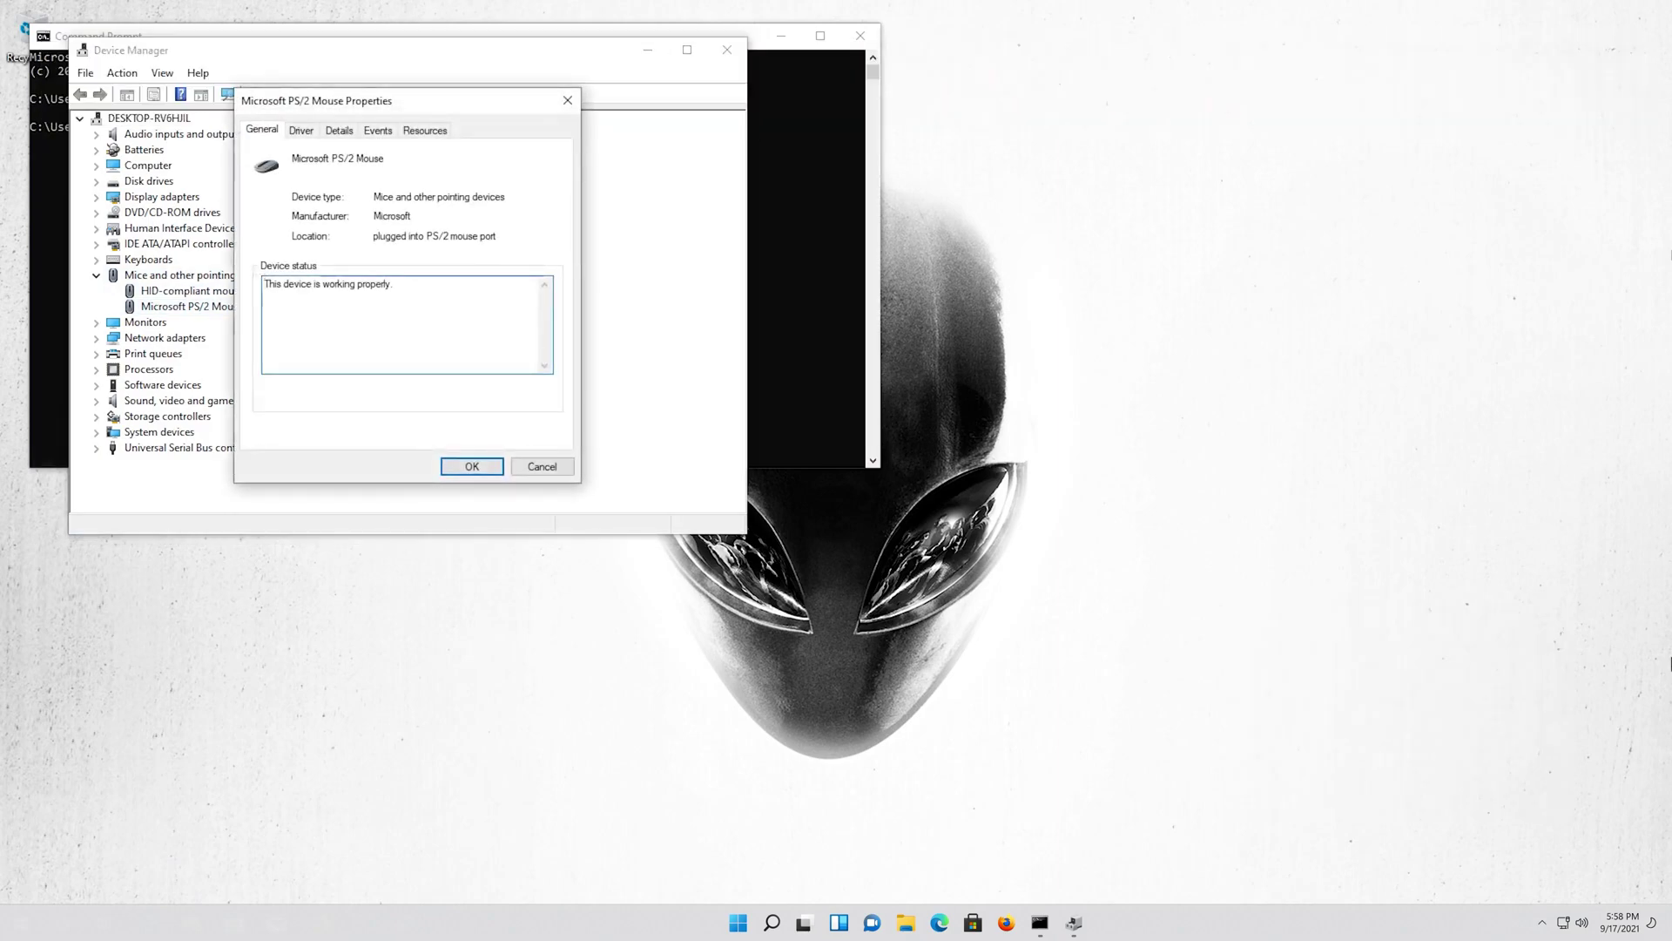
pyautogui.press('Tab')
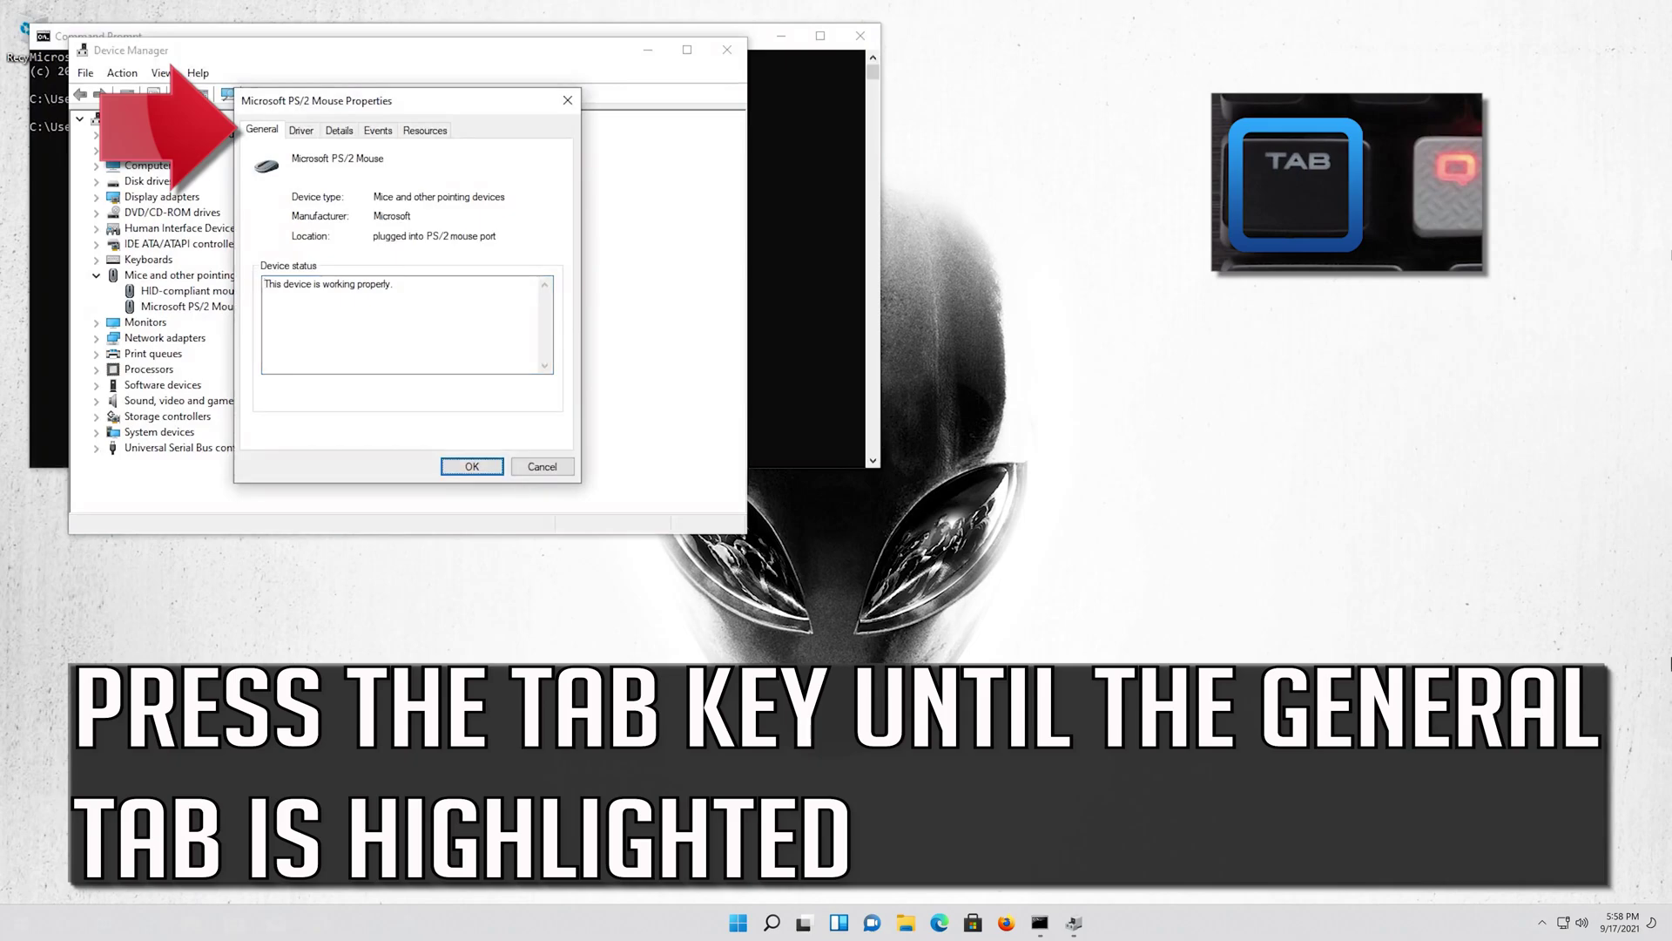
pyautogui.press('Tab')
pyautogui.press('Tab')
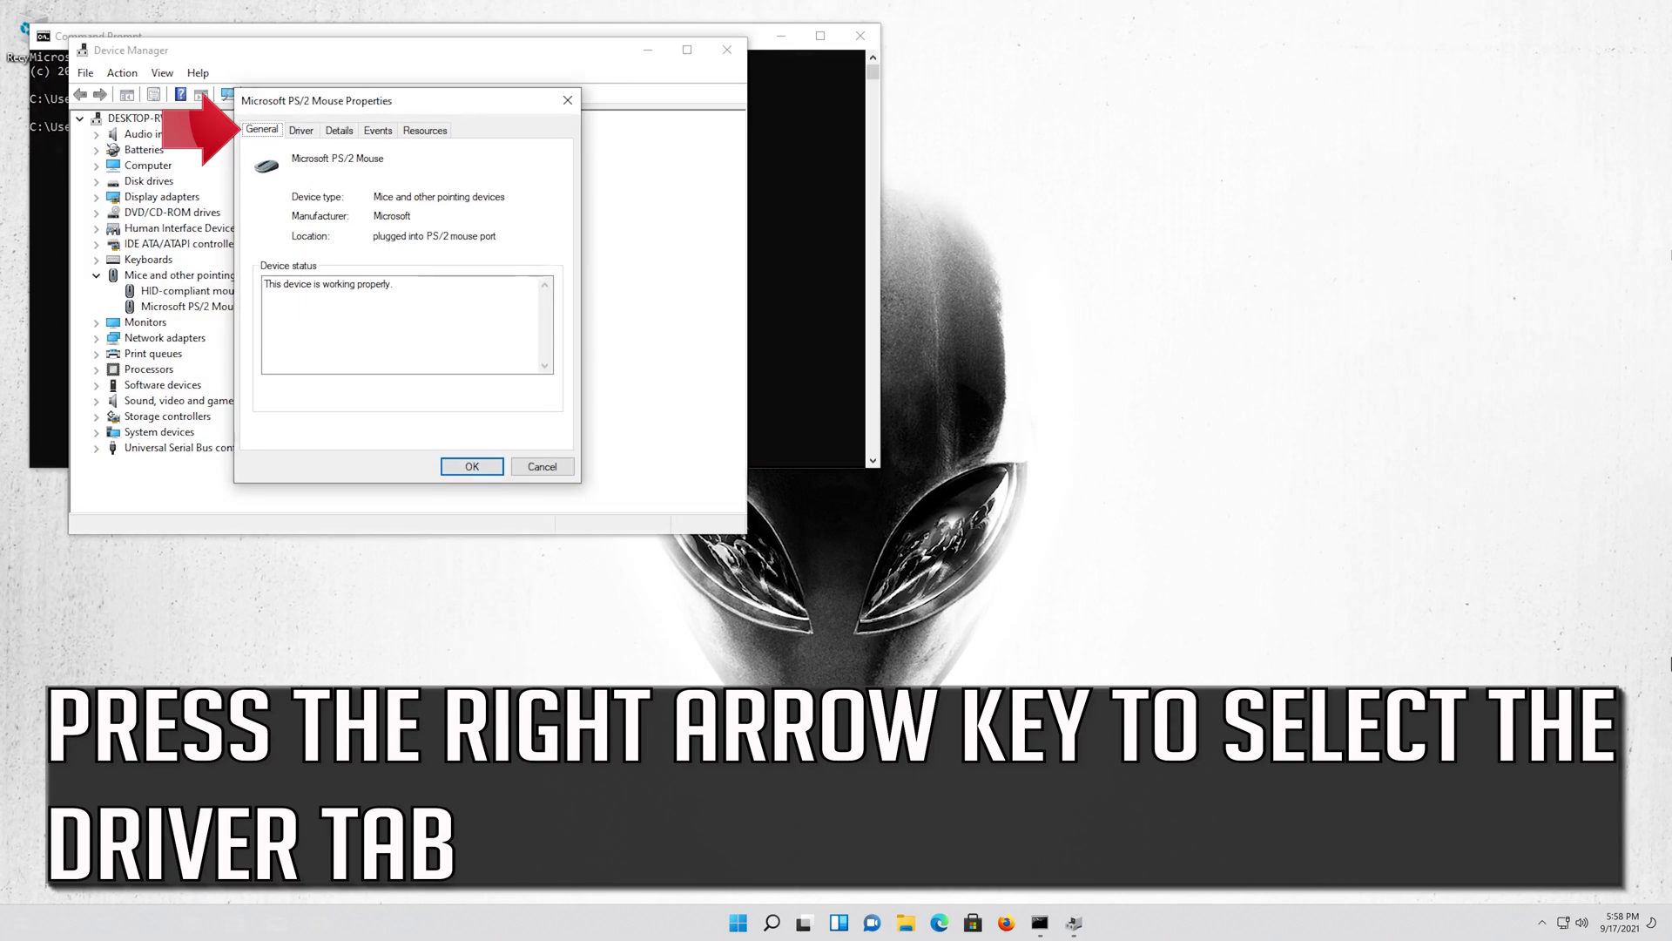
pyautogui.press('Right')
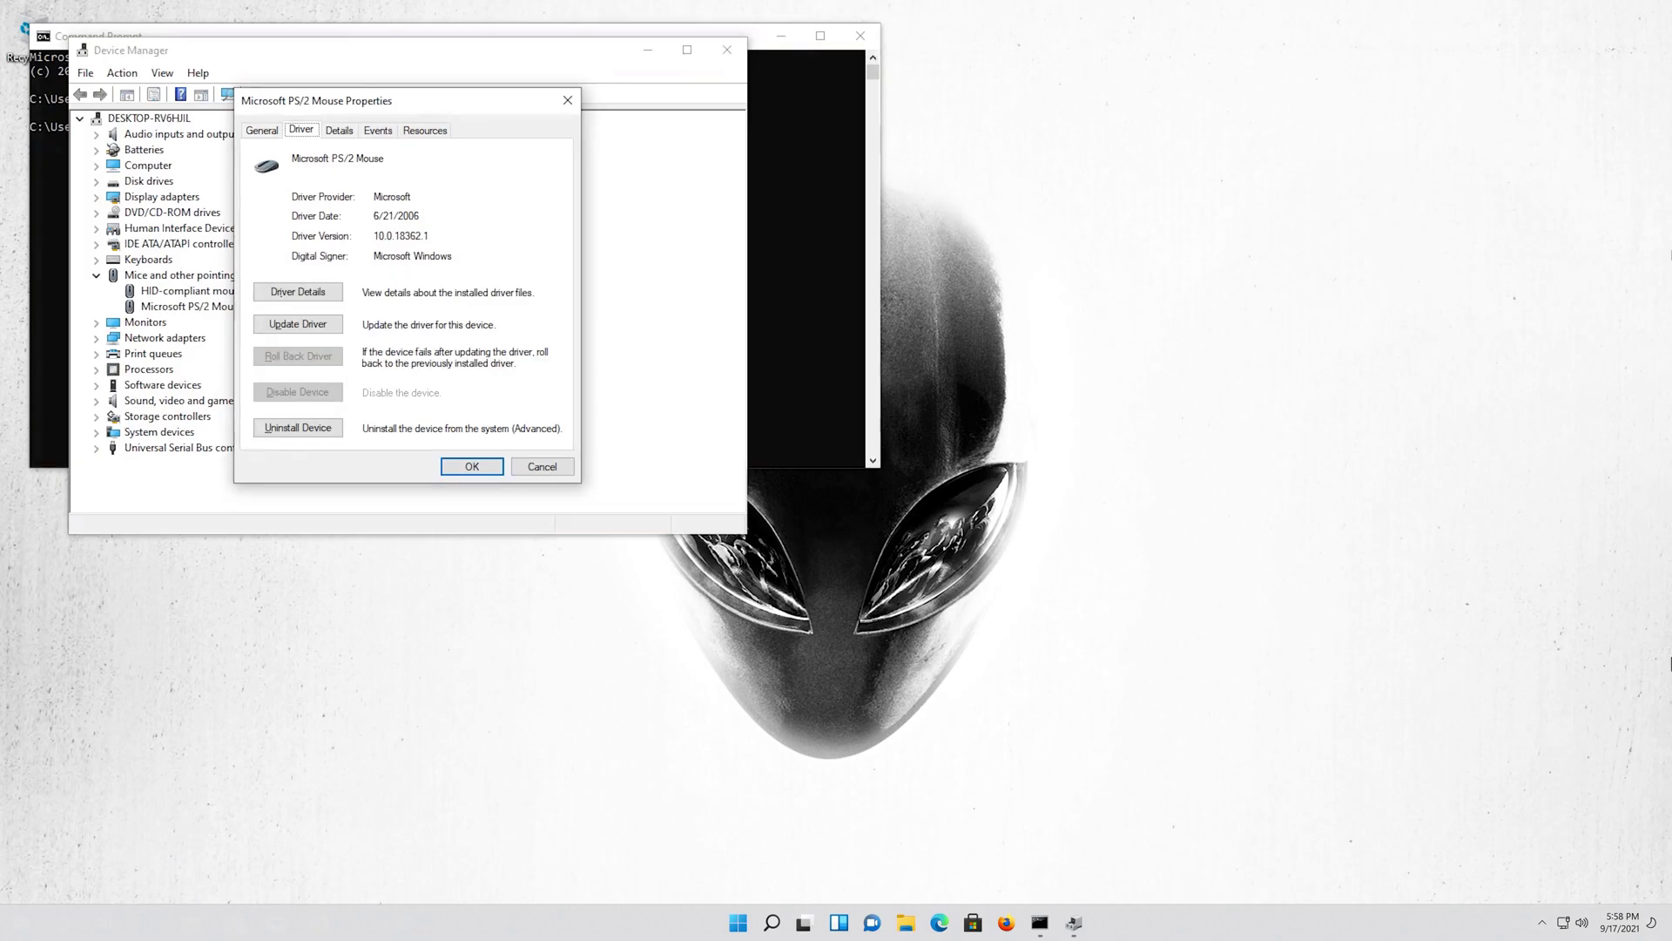
# Update the Microsoft PS/2 Mouse driver by searching automatically for updated driver software
pyautogui.press('Tab')
pyautogui.press('Down')
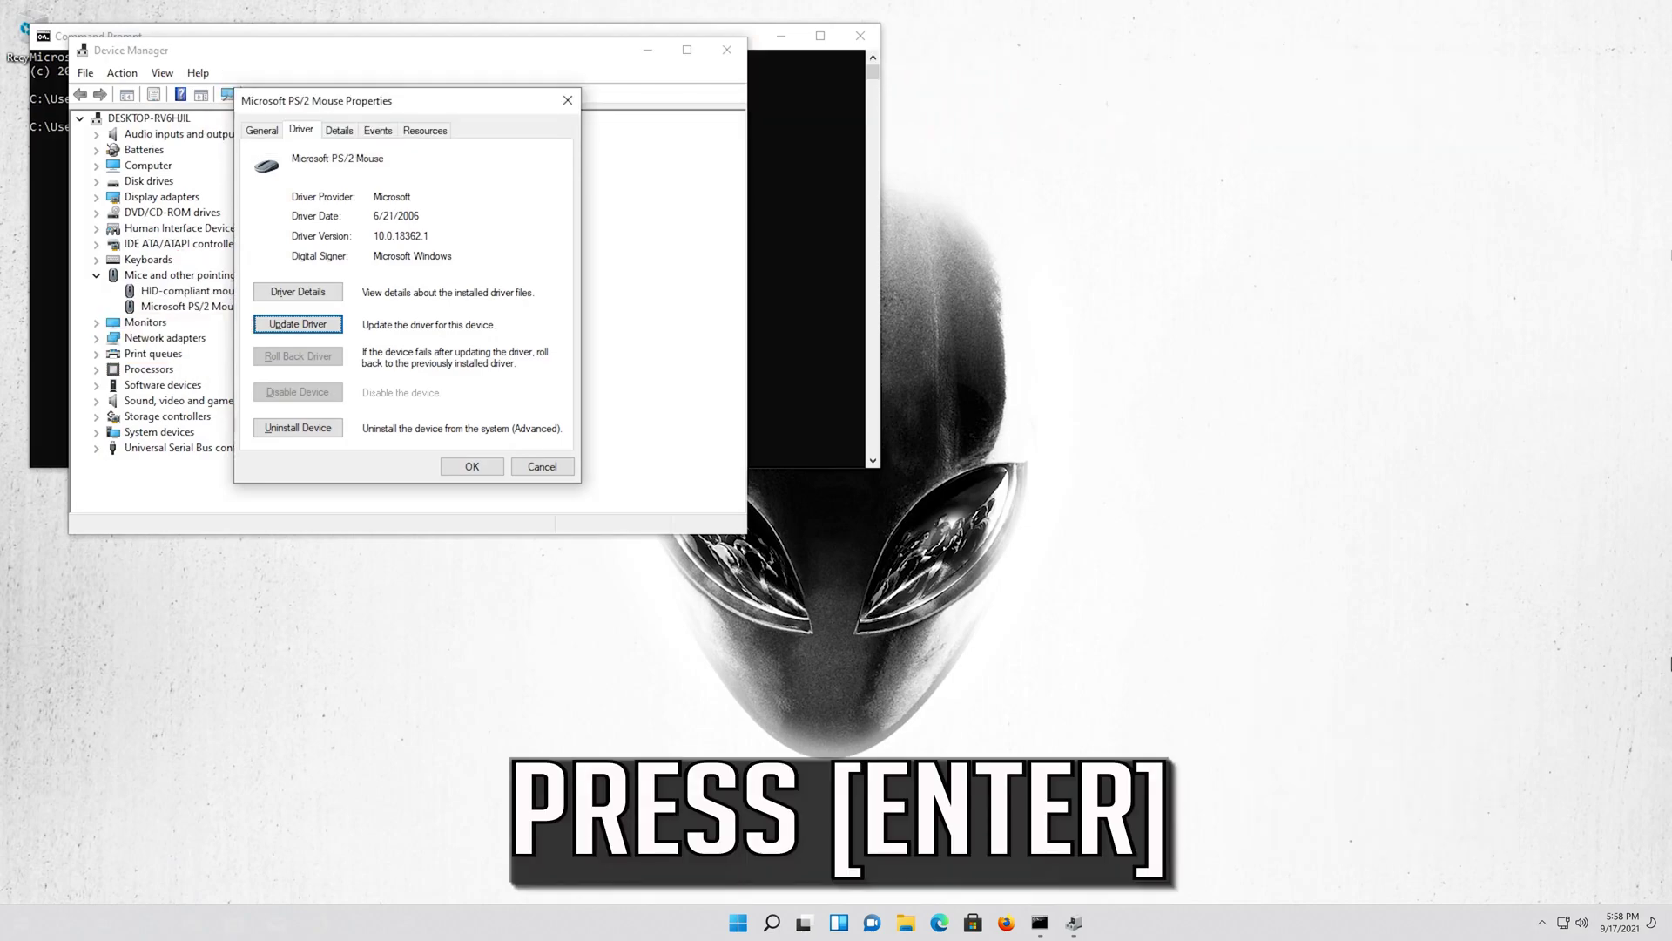
pyautogui.press('Return')
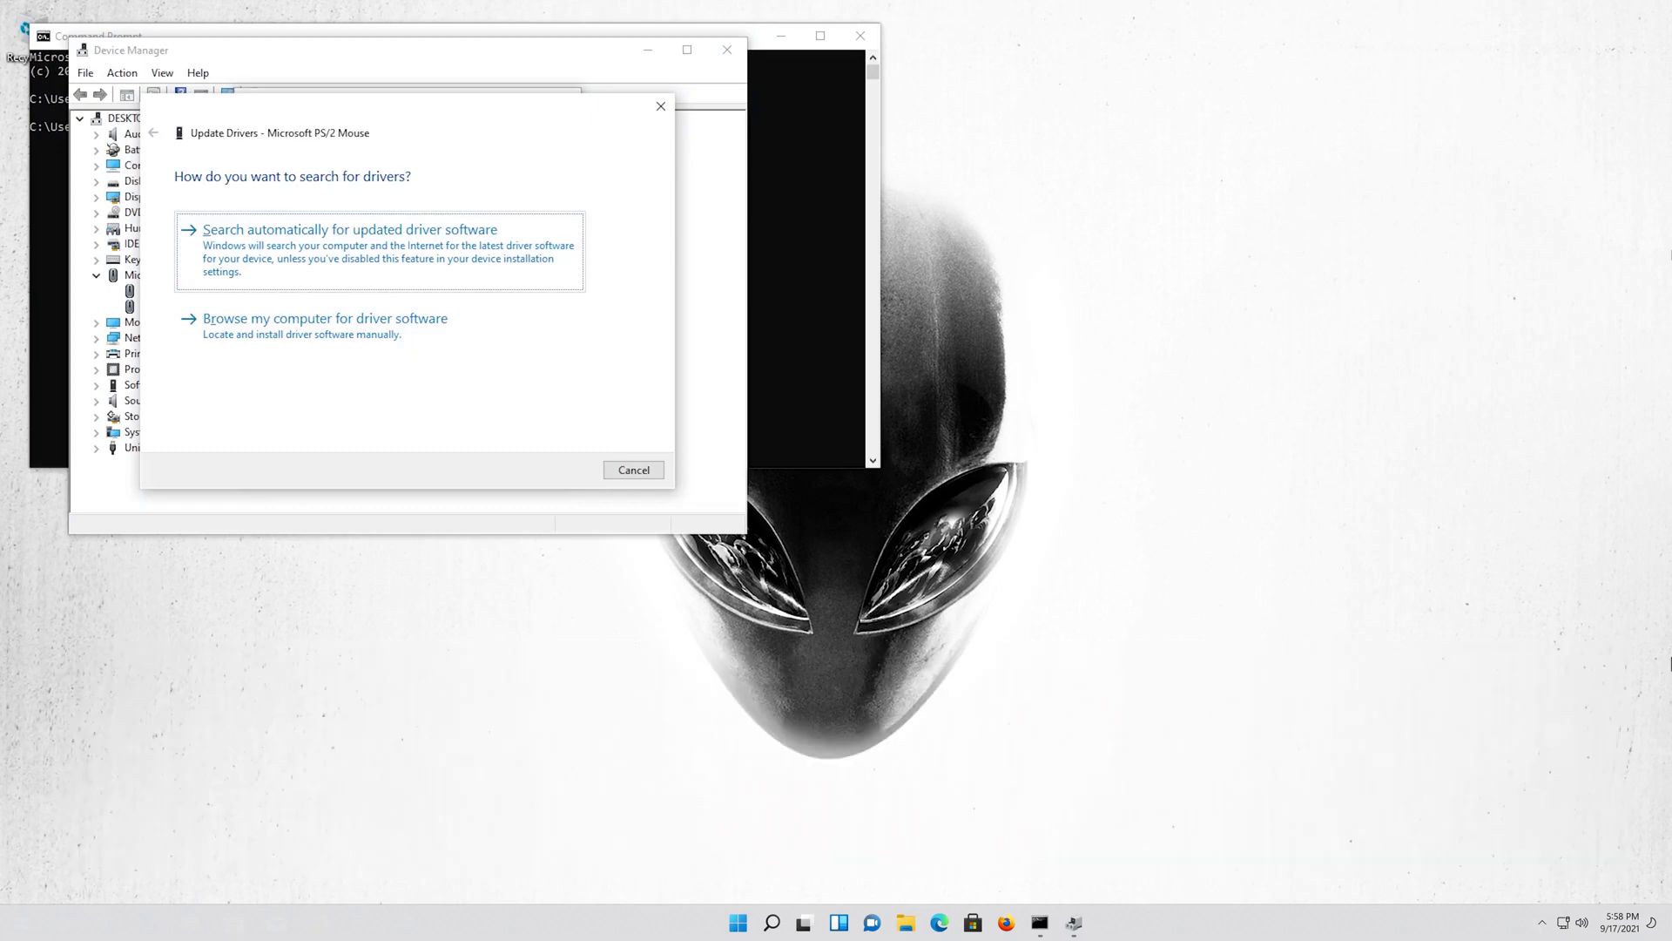
pyautogui.press('Return')
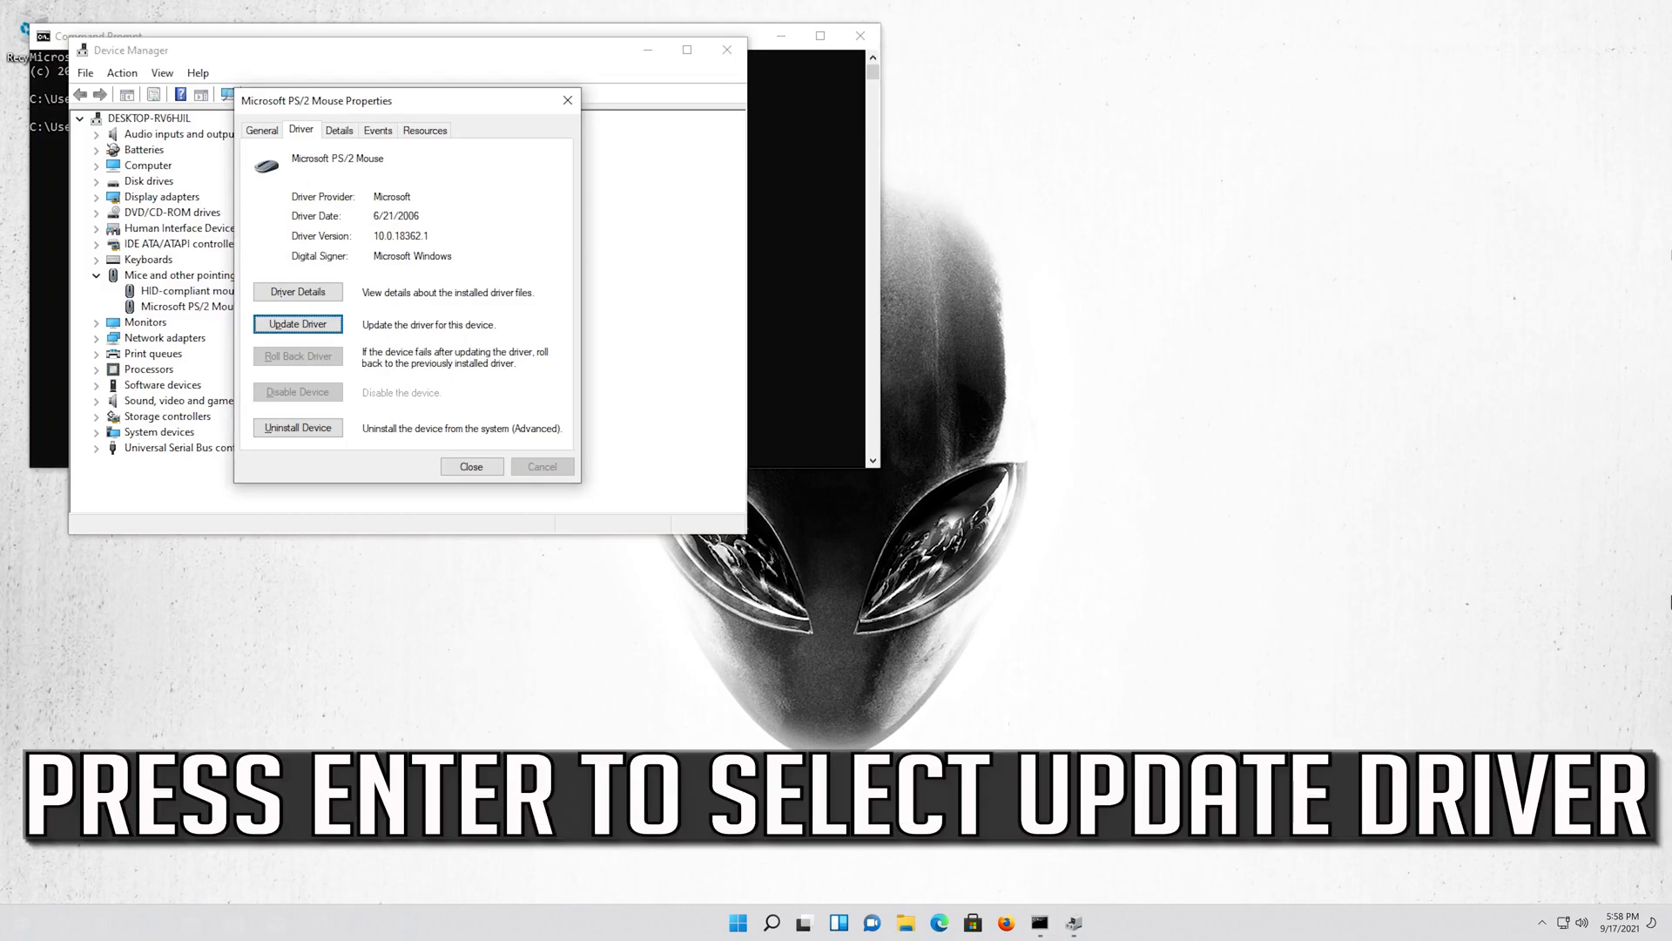
# Start another driver update, browsing the computer for driver software and choosing to pick from the list of available drivers
pyautogui.press('Return')
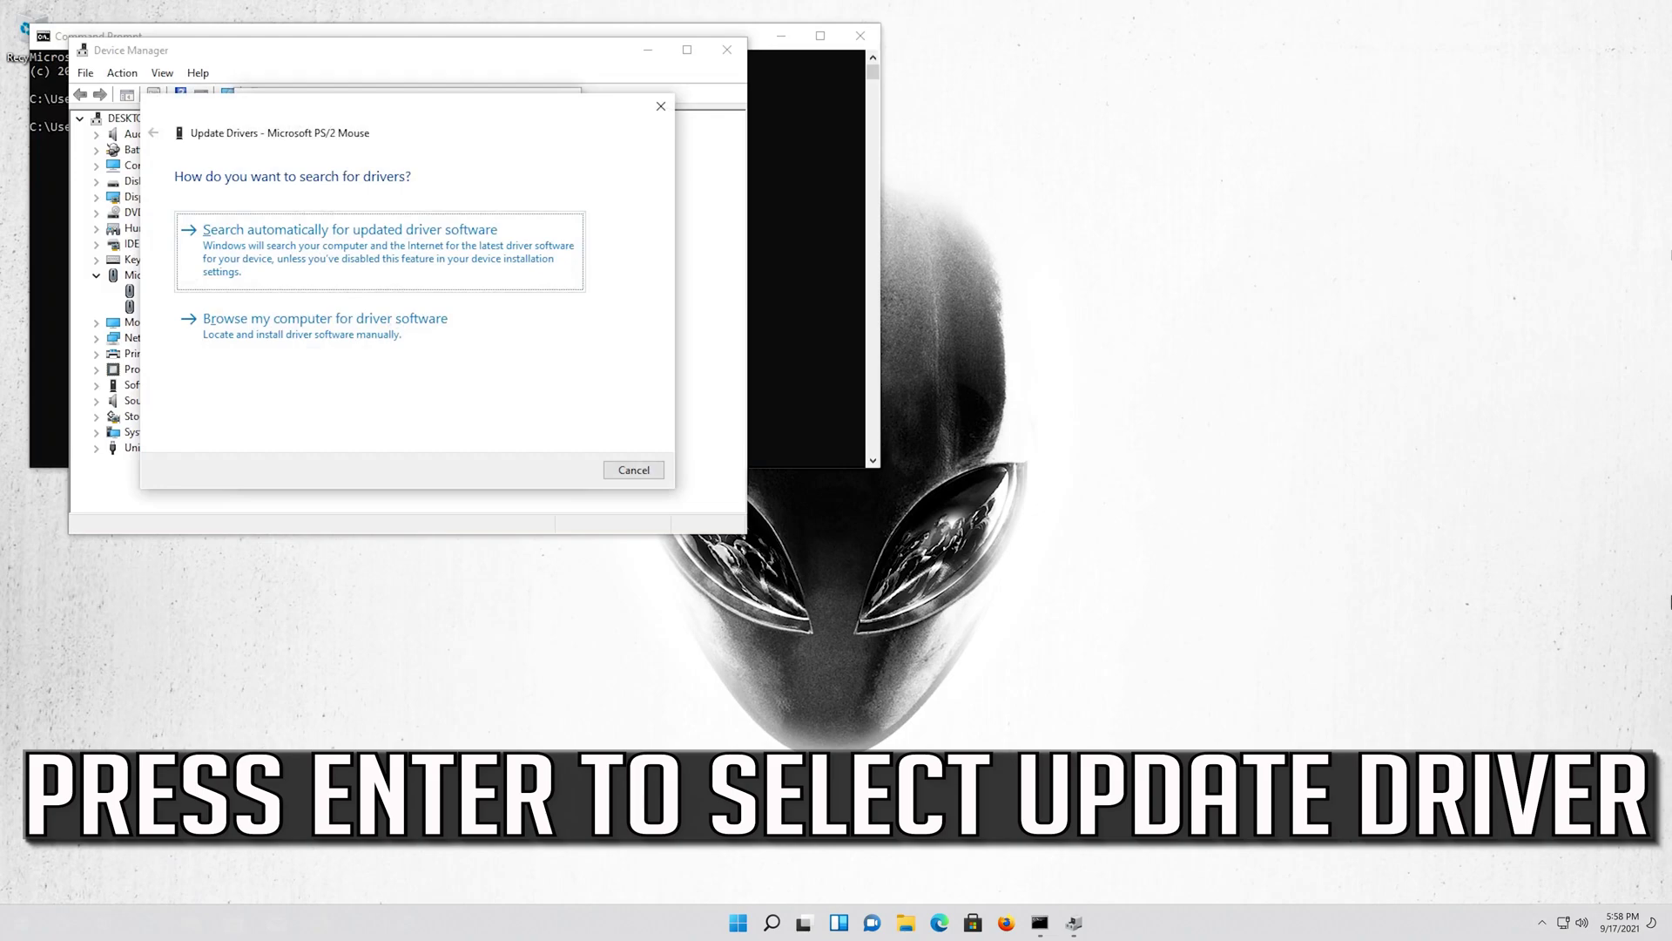
pyautogui.press('Tab')
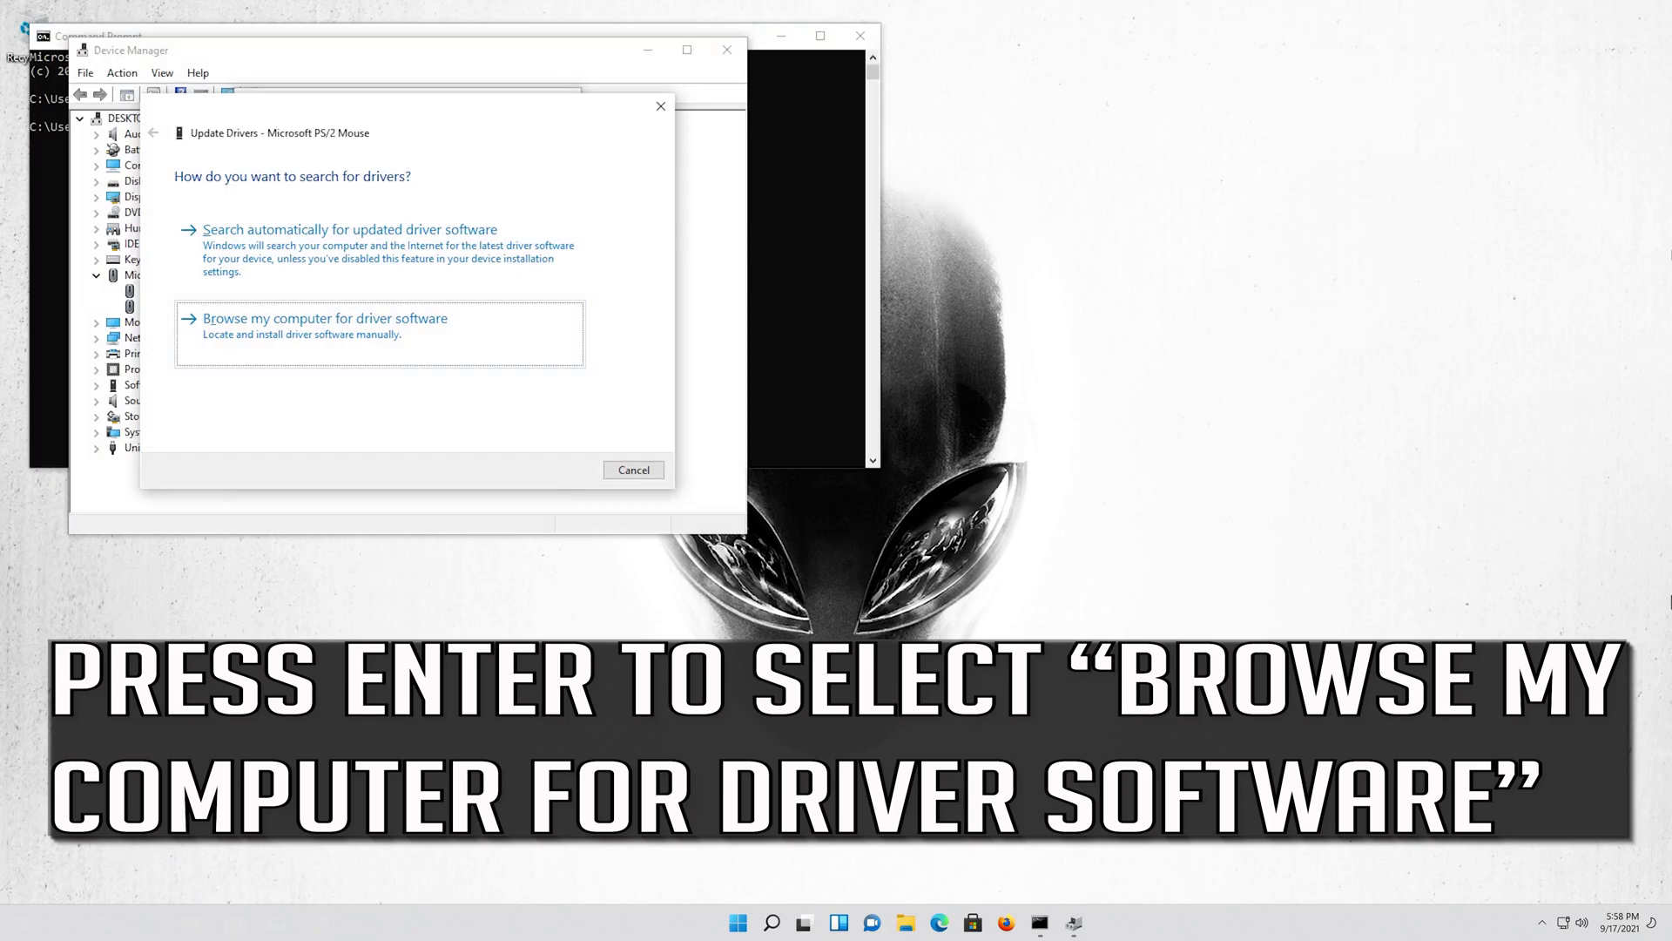
pyautogui.press('Return')
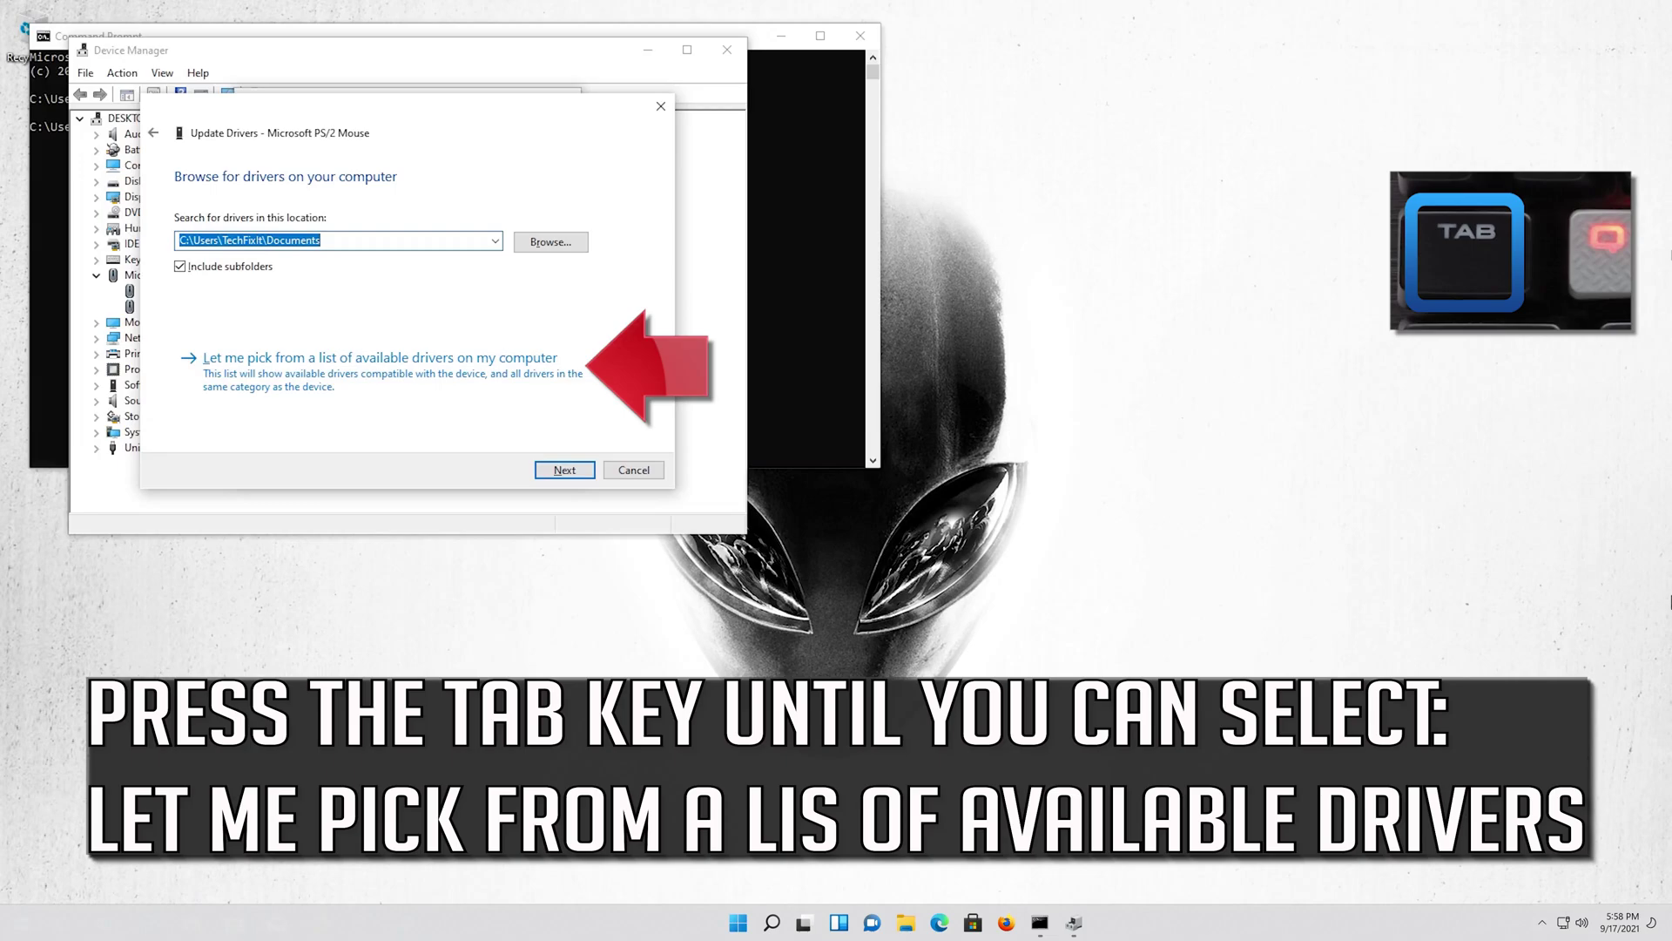
pyautogui.press('Tab')
pyautogui.press('Tab')
pyautogui.press('Tab')
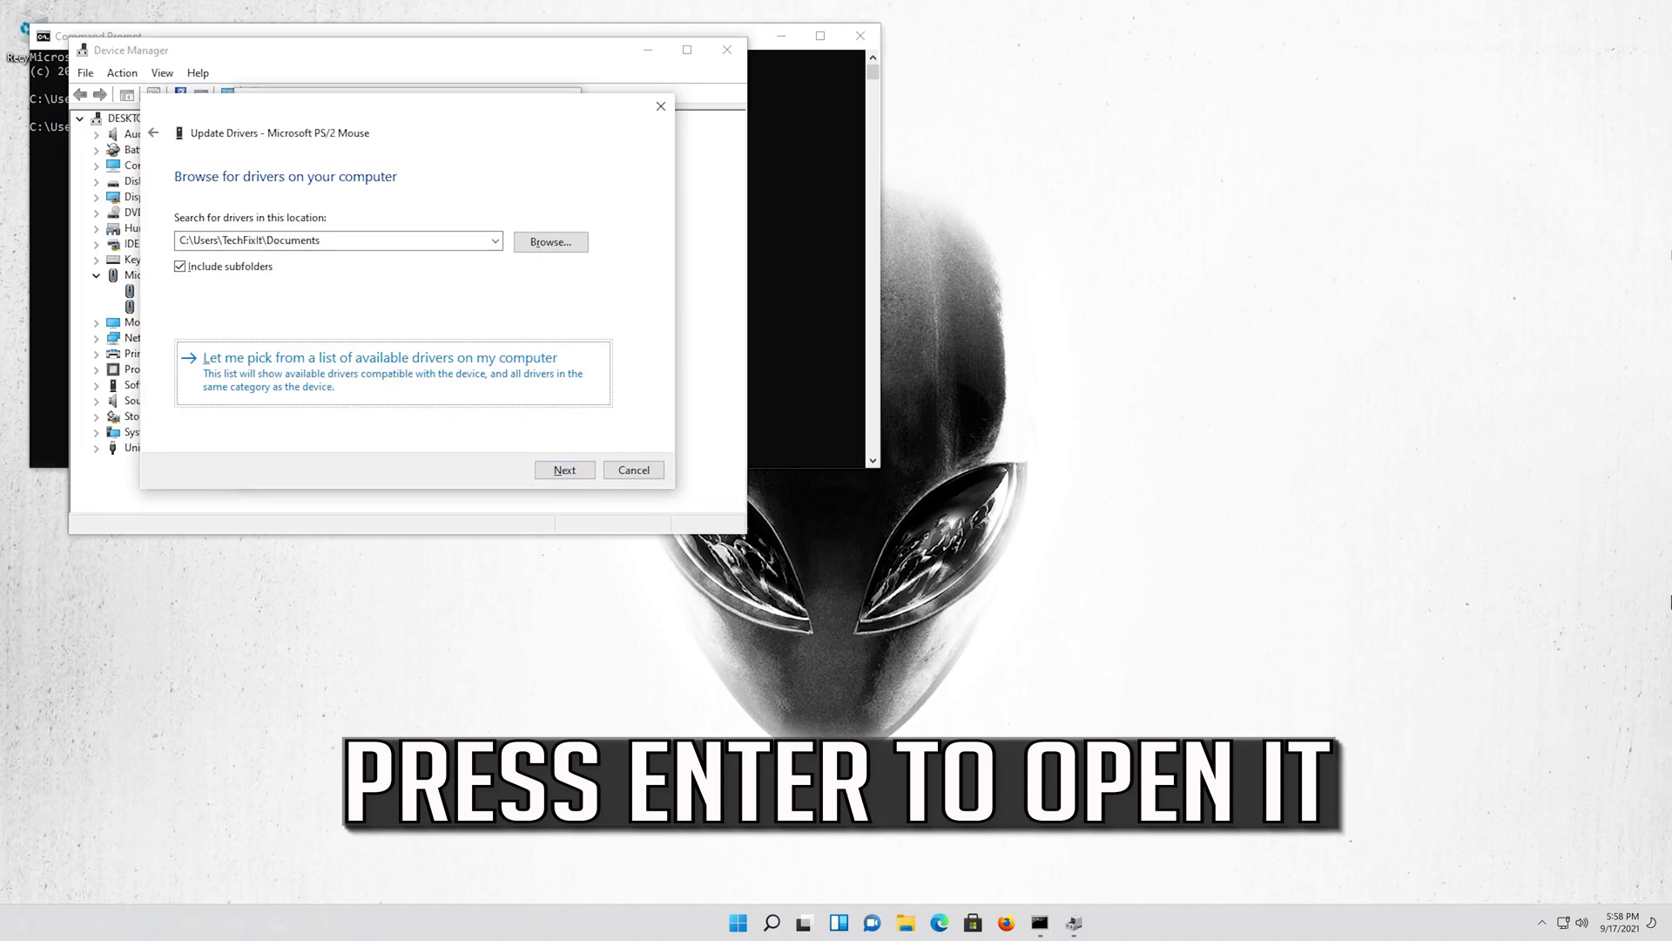
pyautogui.press('Return')
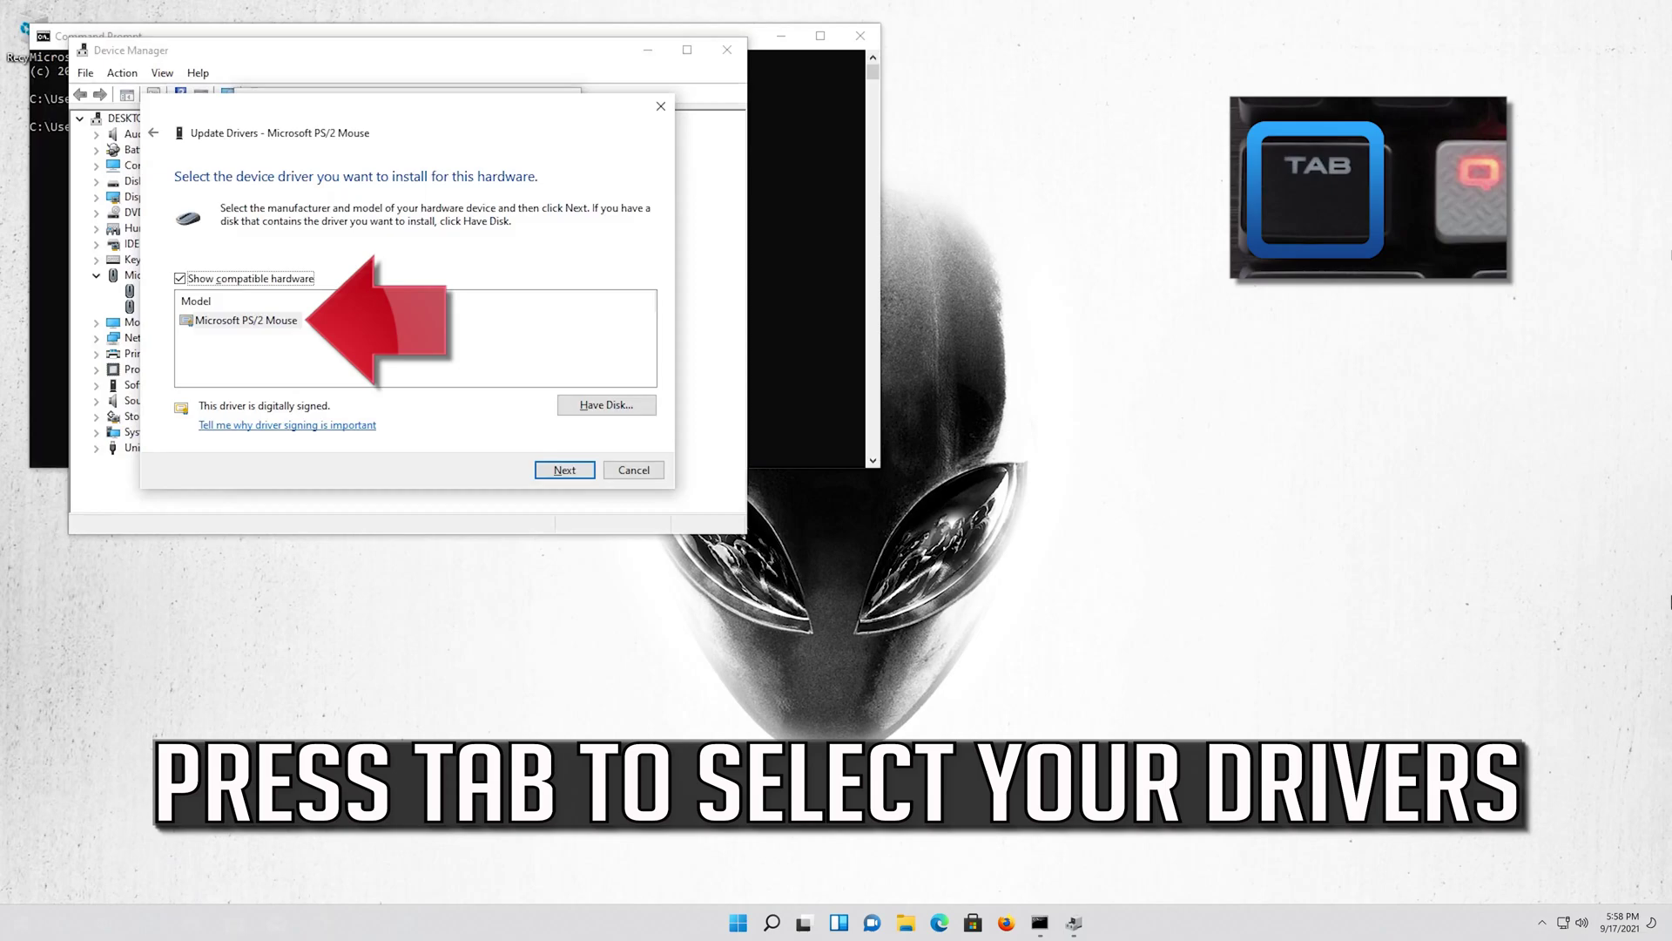
# Select the compatible Microsoft PS/2 Mouse model and install its driver
pyautogui.press('Tab')
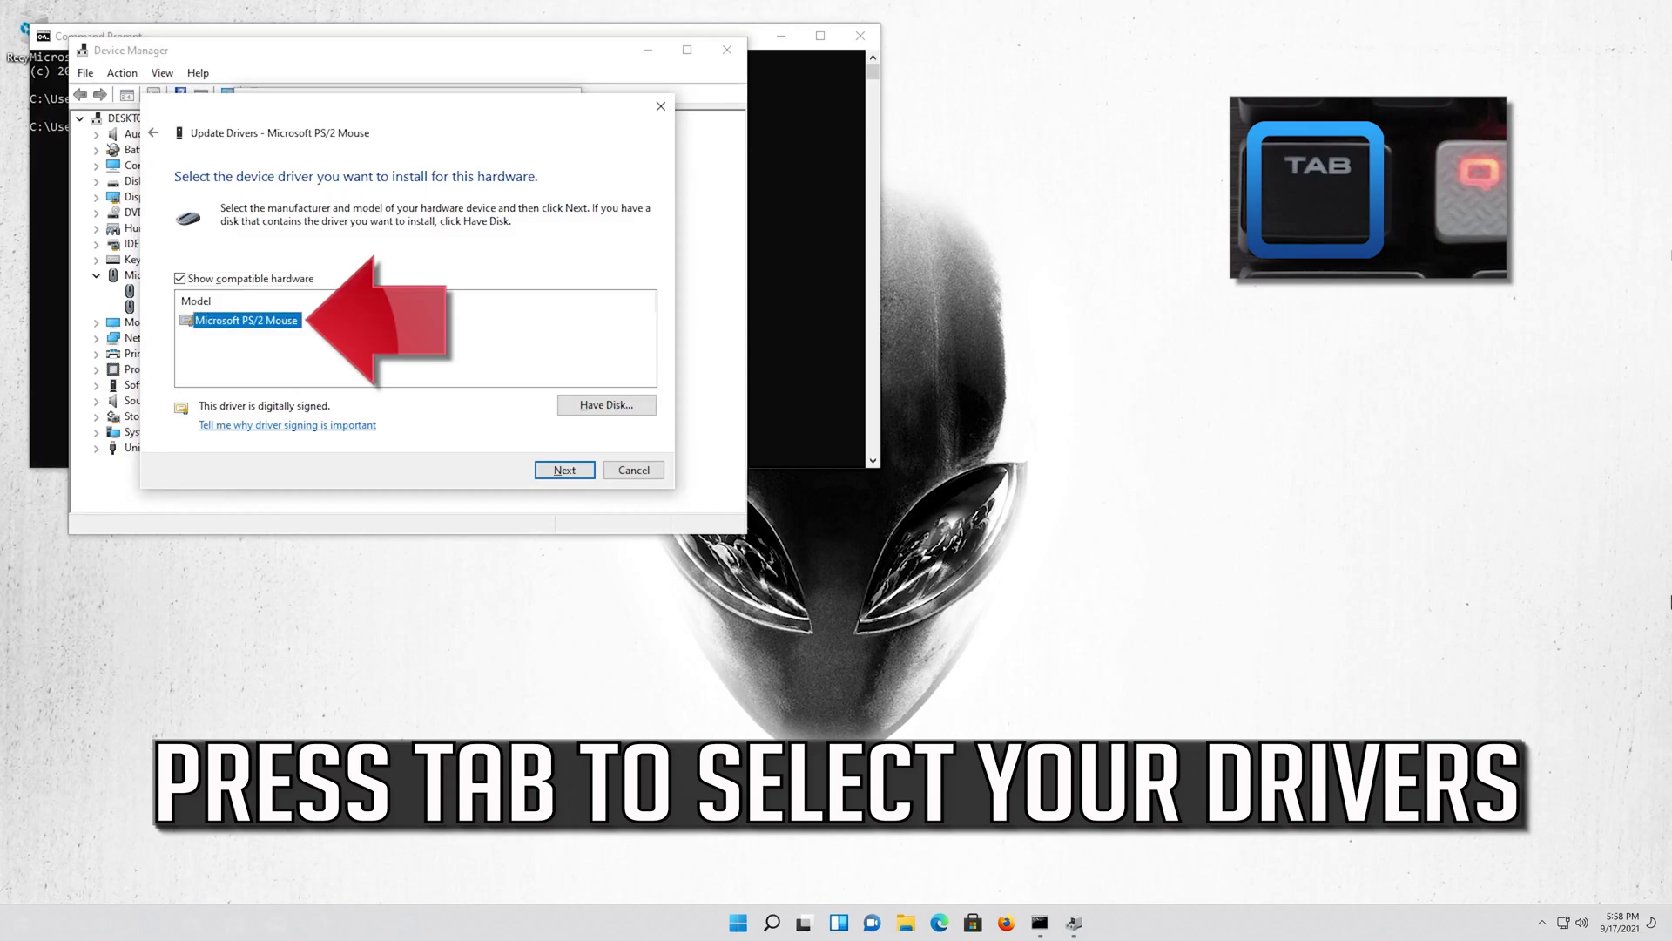
pyautogui.press('Tab')
pyautogui.press('Tab')
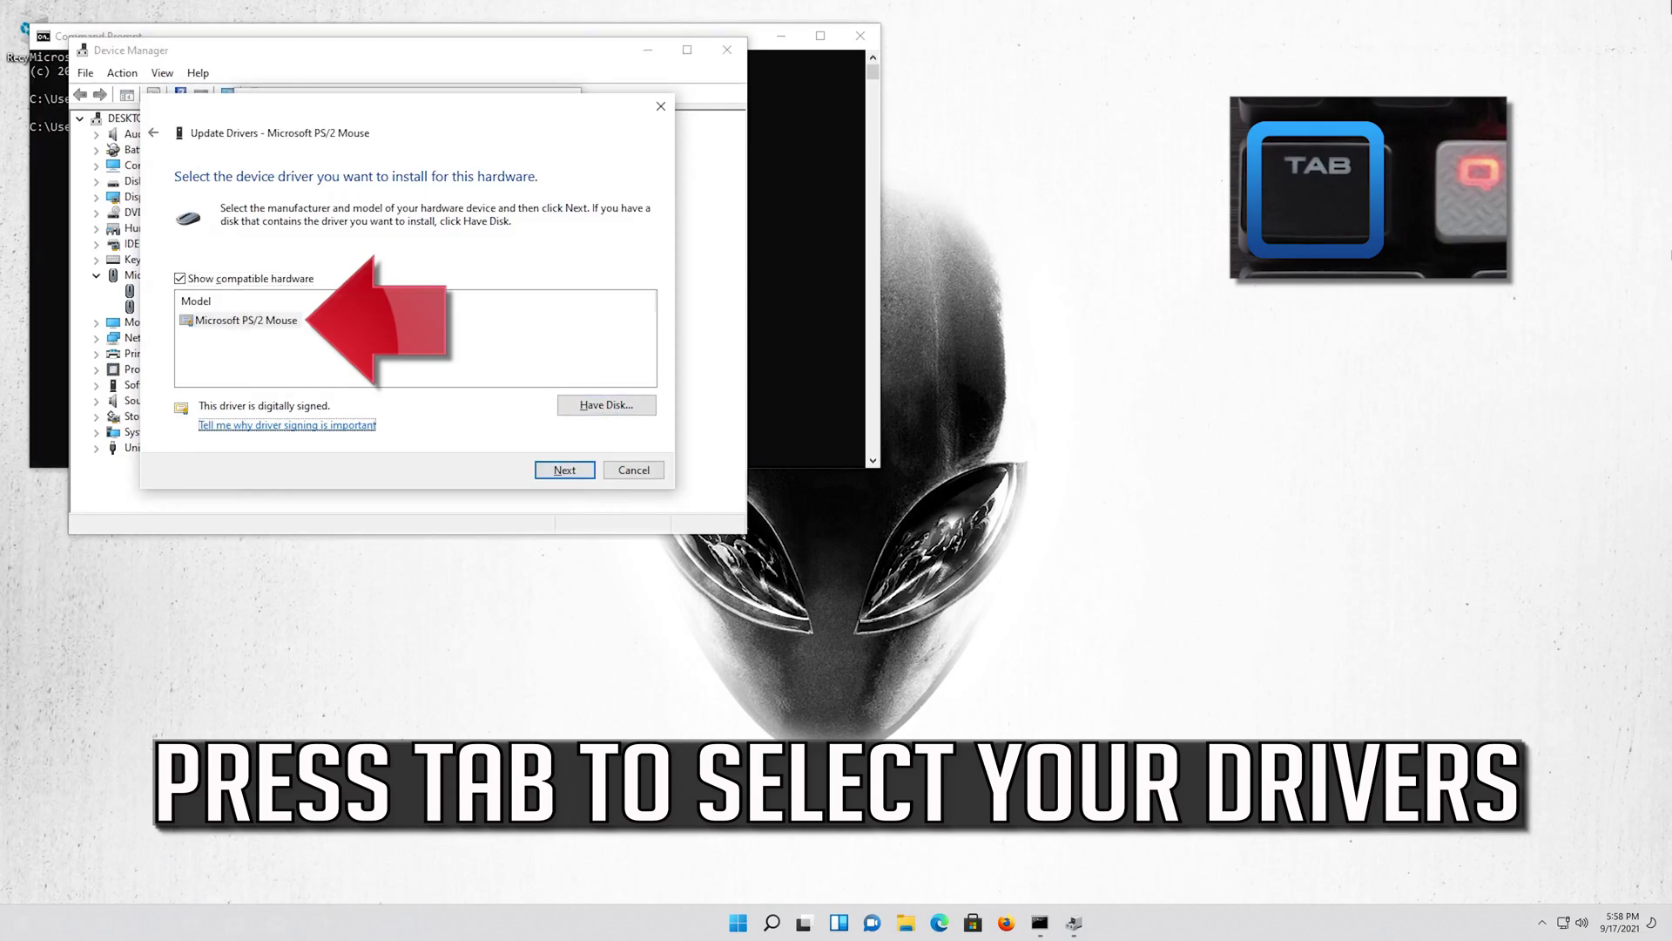
pyautogui.press('Tab')
pyautogui.press('Tab')
pyautogui.press('Tab')
pyautogui.press('Tab')
pyautogui.press('Tab')
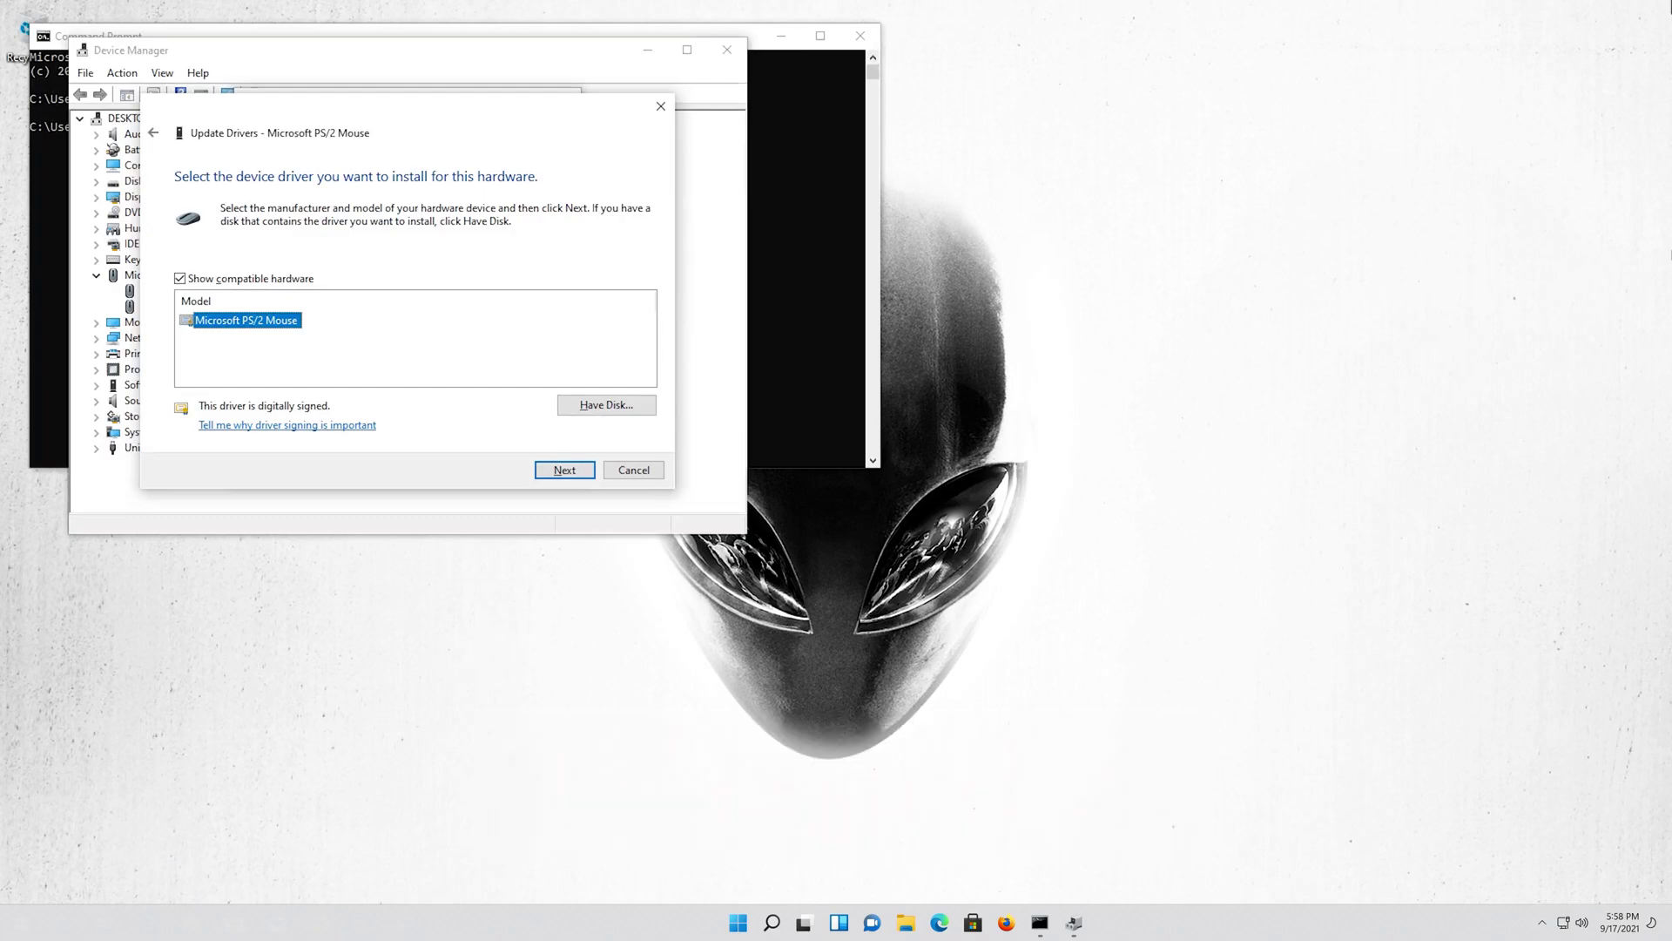
pyautogui.press('Return')
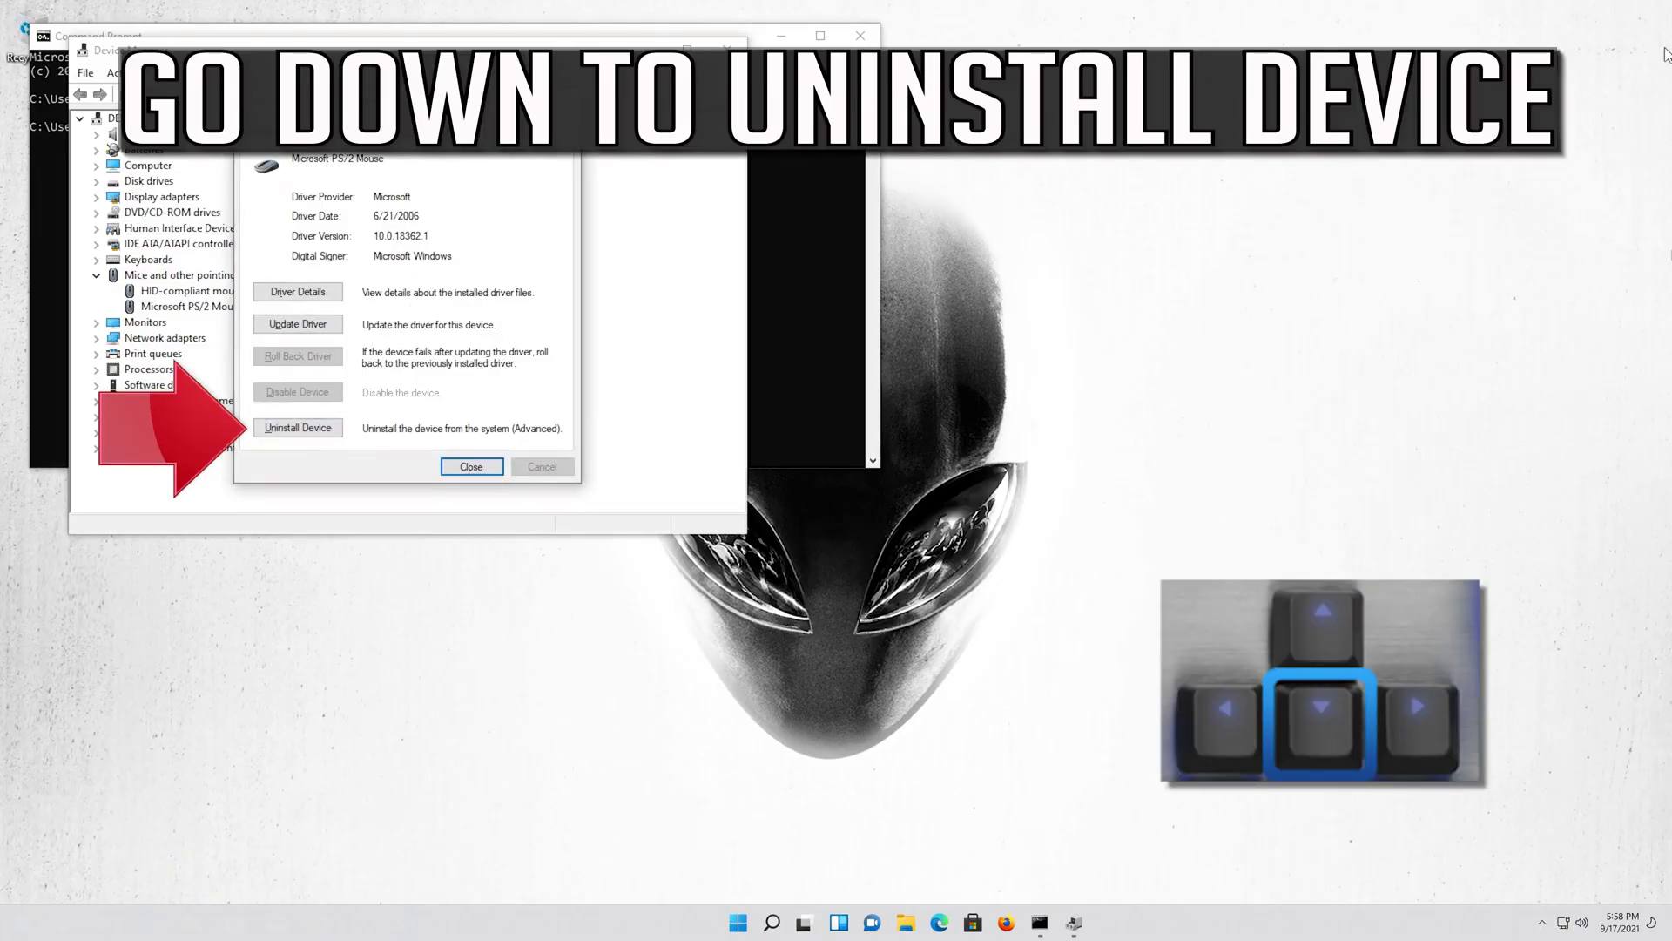
# Uninstall the Microsoft PS/2 Mouse device and restart the computer to finish removing it
pyautogui.press('Down')
pyautogui.press('Down')
pyautogui.press('Down')
pyautogui.press('Return')
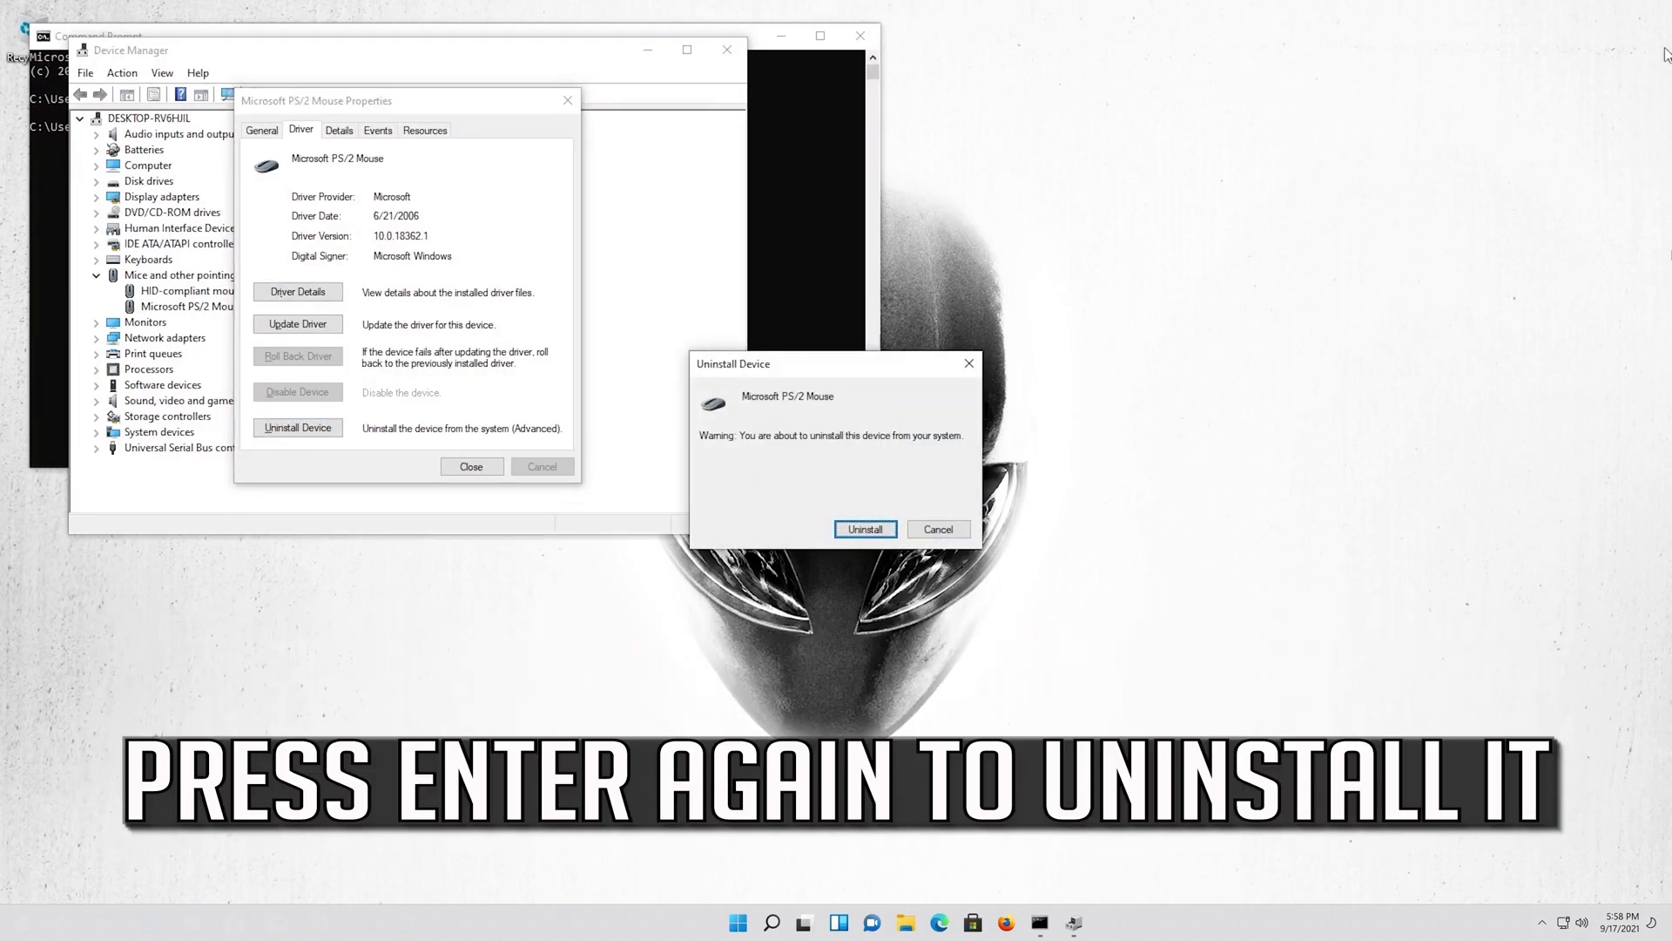
pyautogui.press('Return')
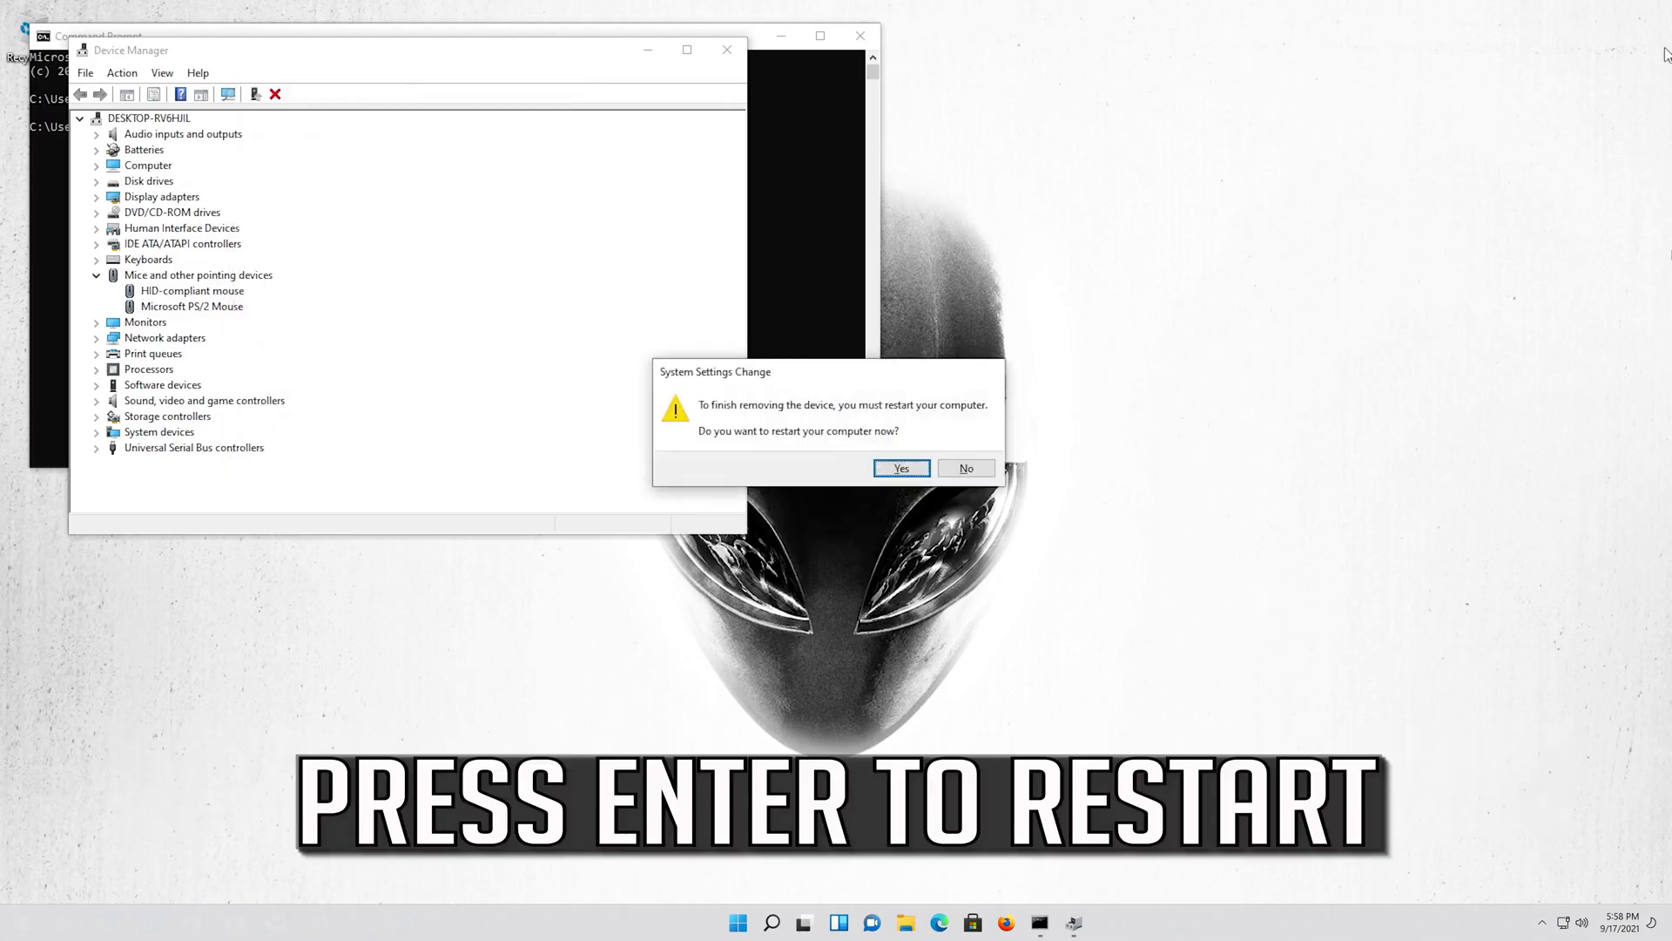
pyautogui.press('Return')
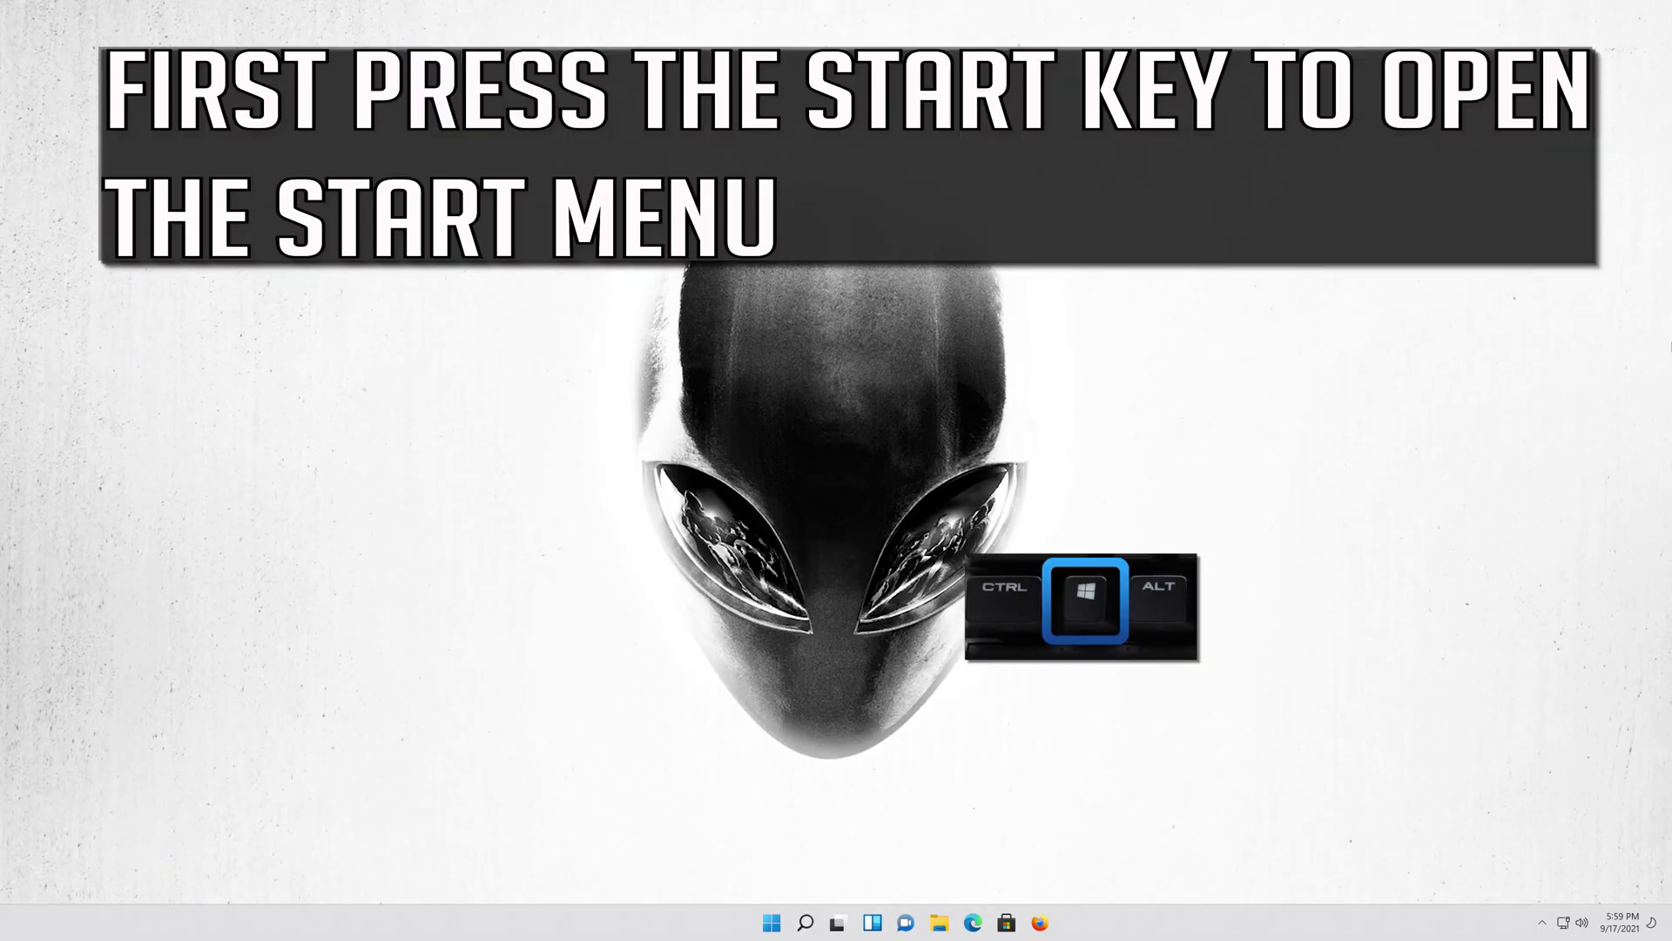
# Launch Registry Editor with regedit and allow it to make changes to the device
pyautogui.press('super')
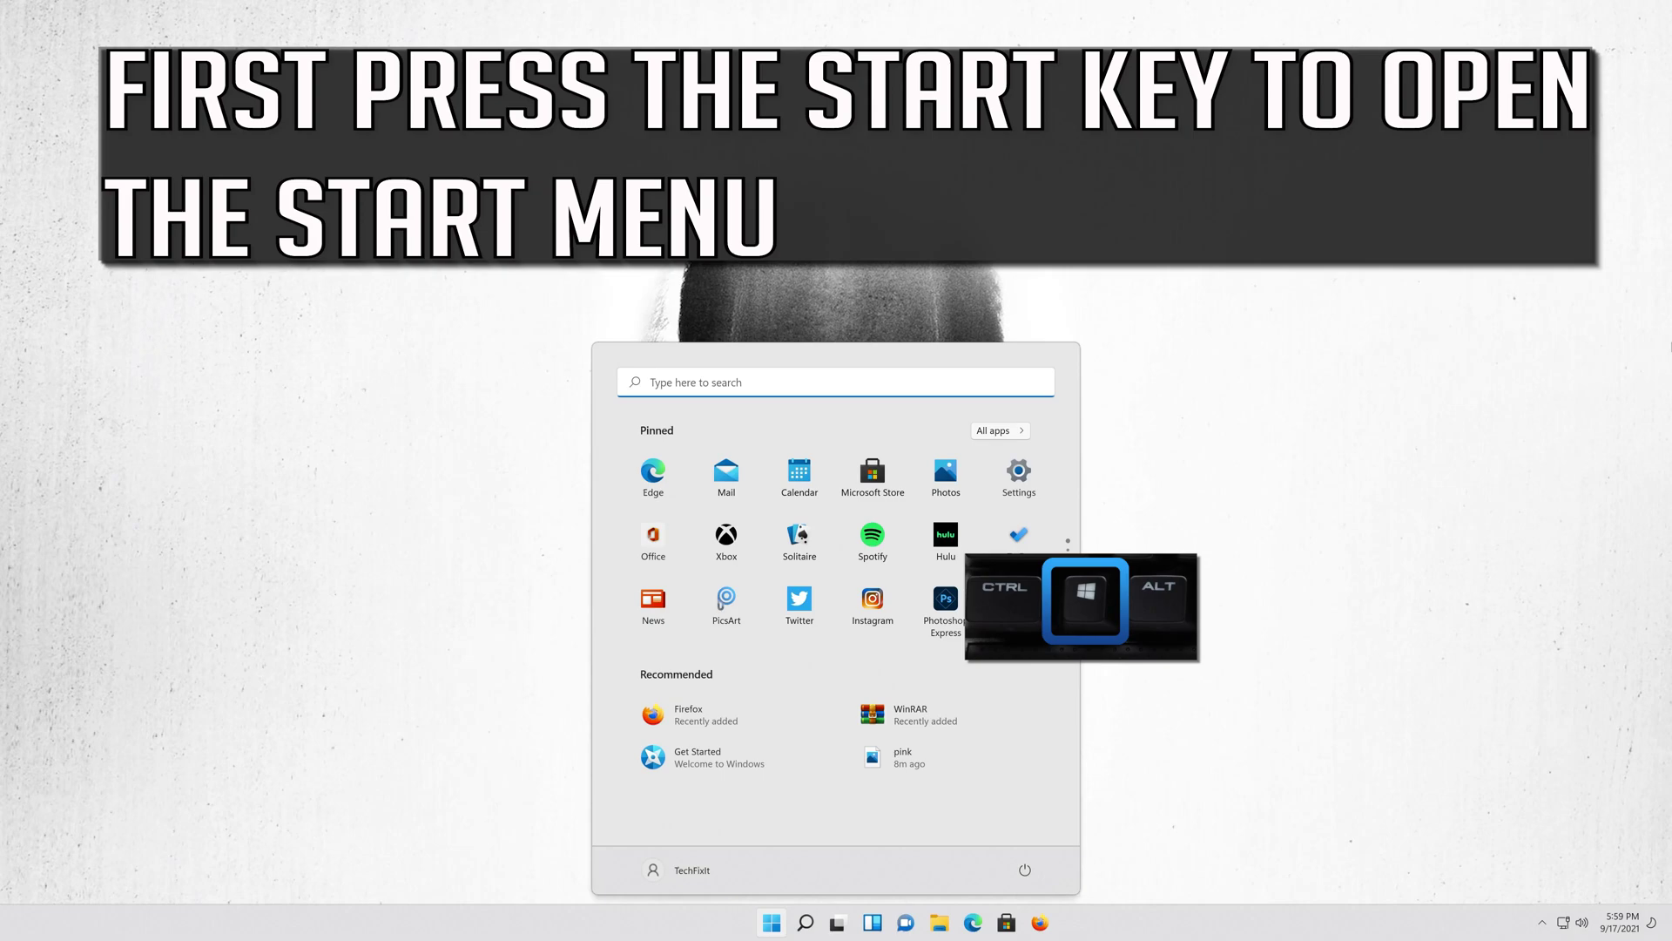
pyautogui.write('regedit')
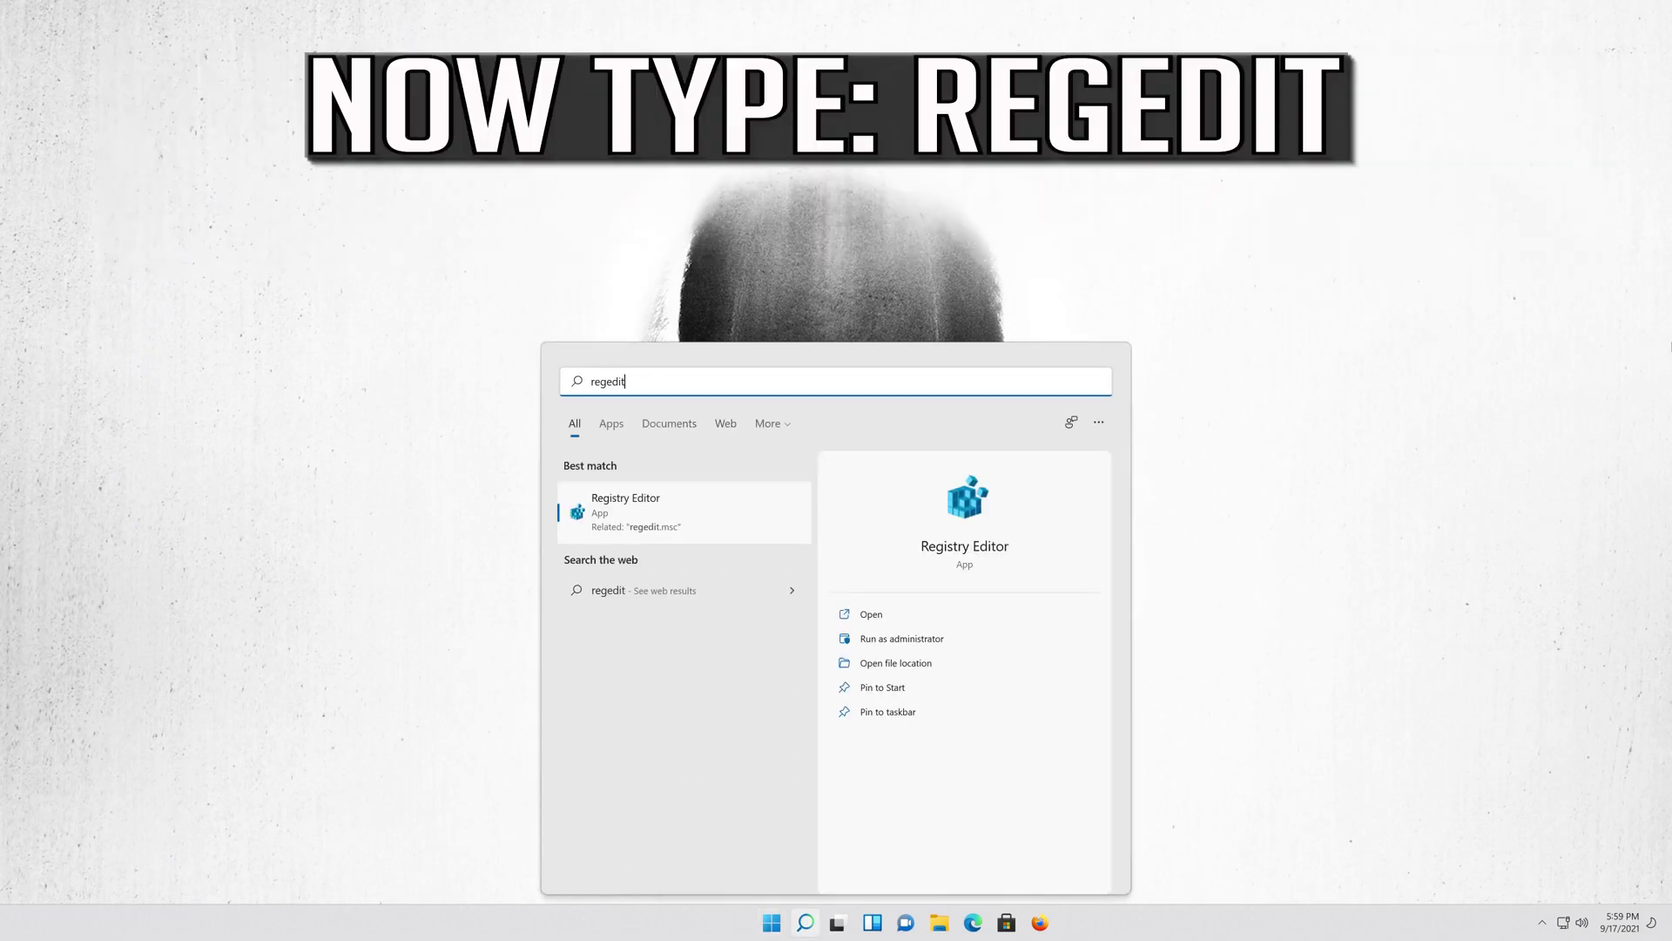
pyautogui.press('Return')
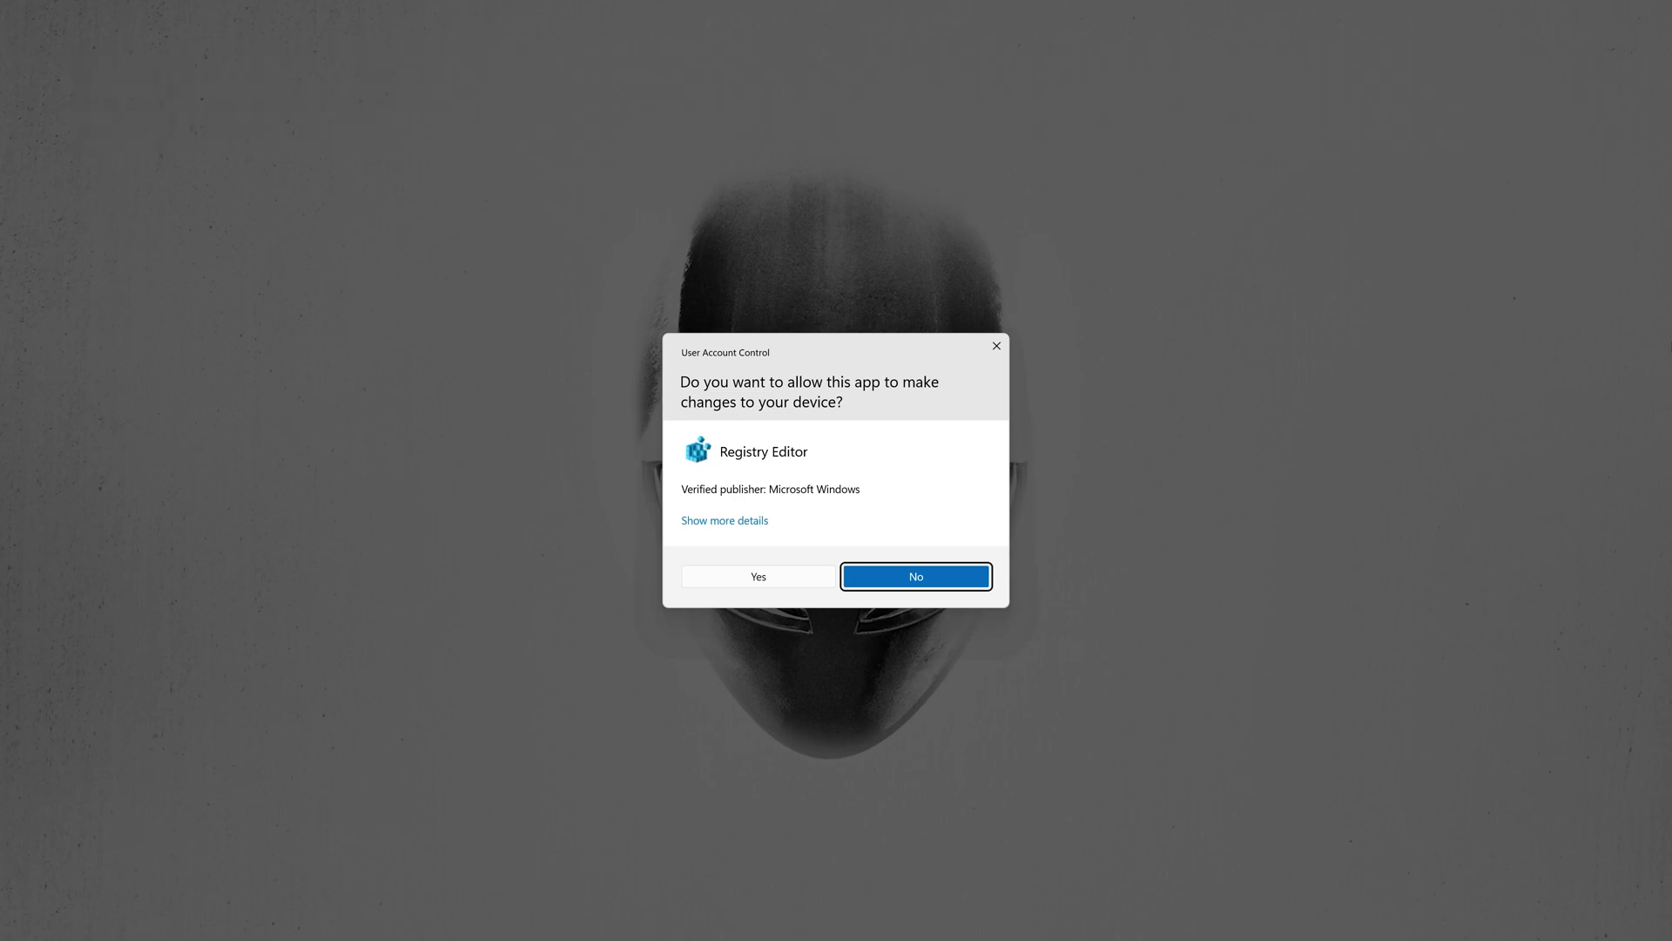
pyautogui.press('Left')
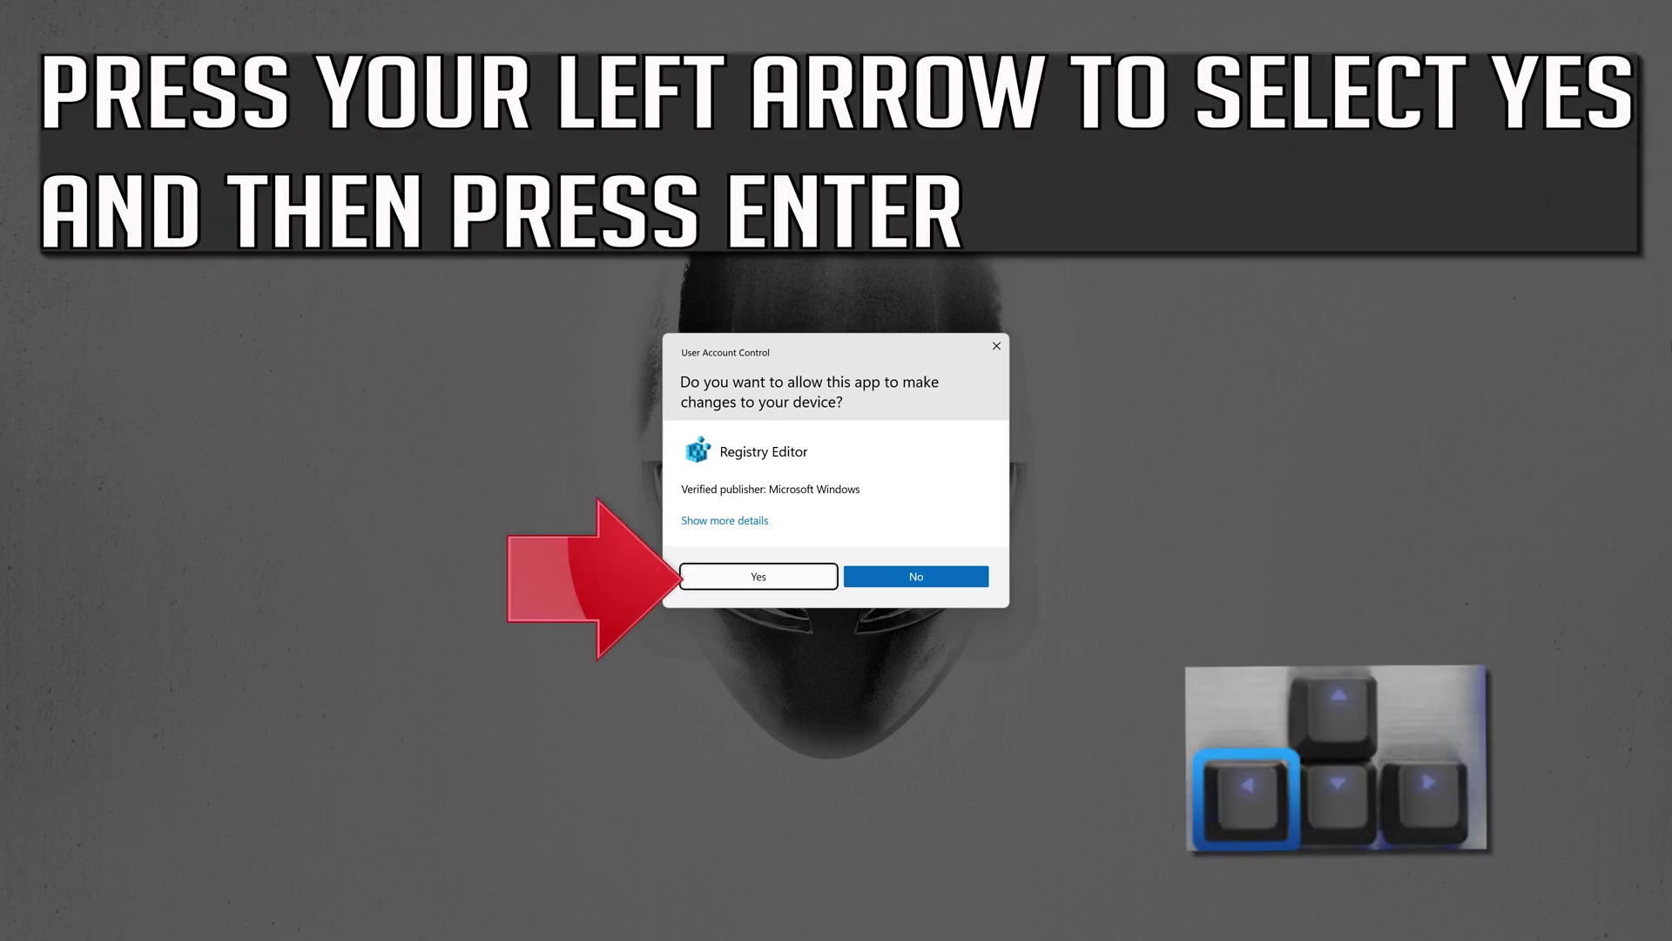
pyautogui.press('Return')
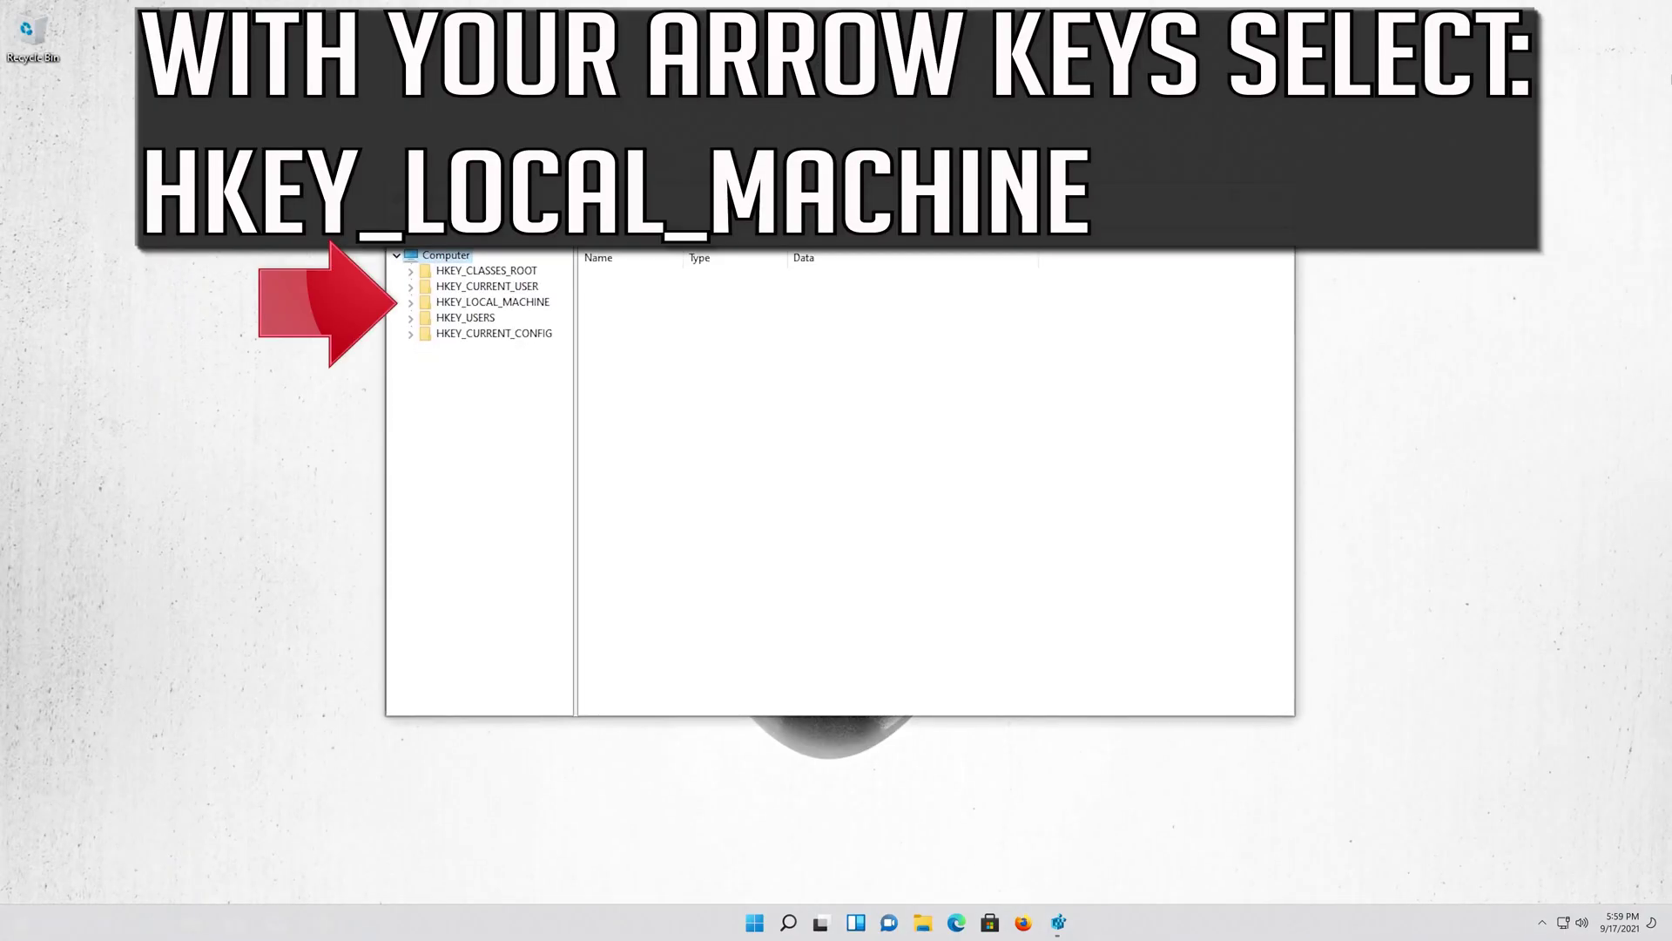
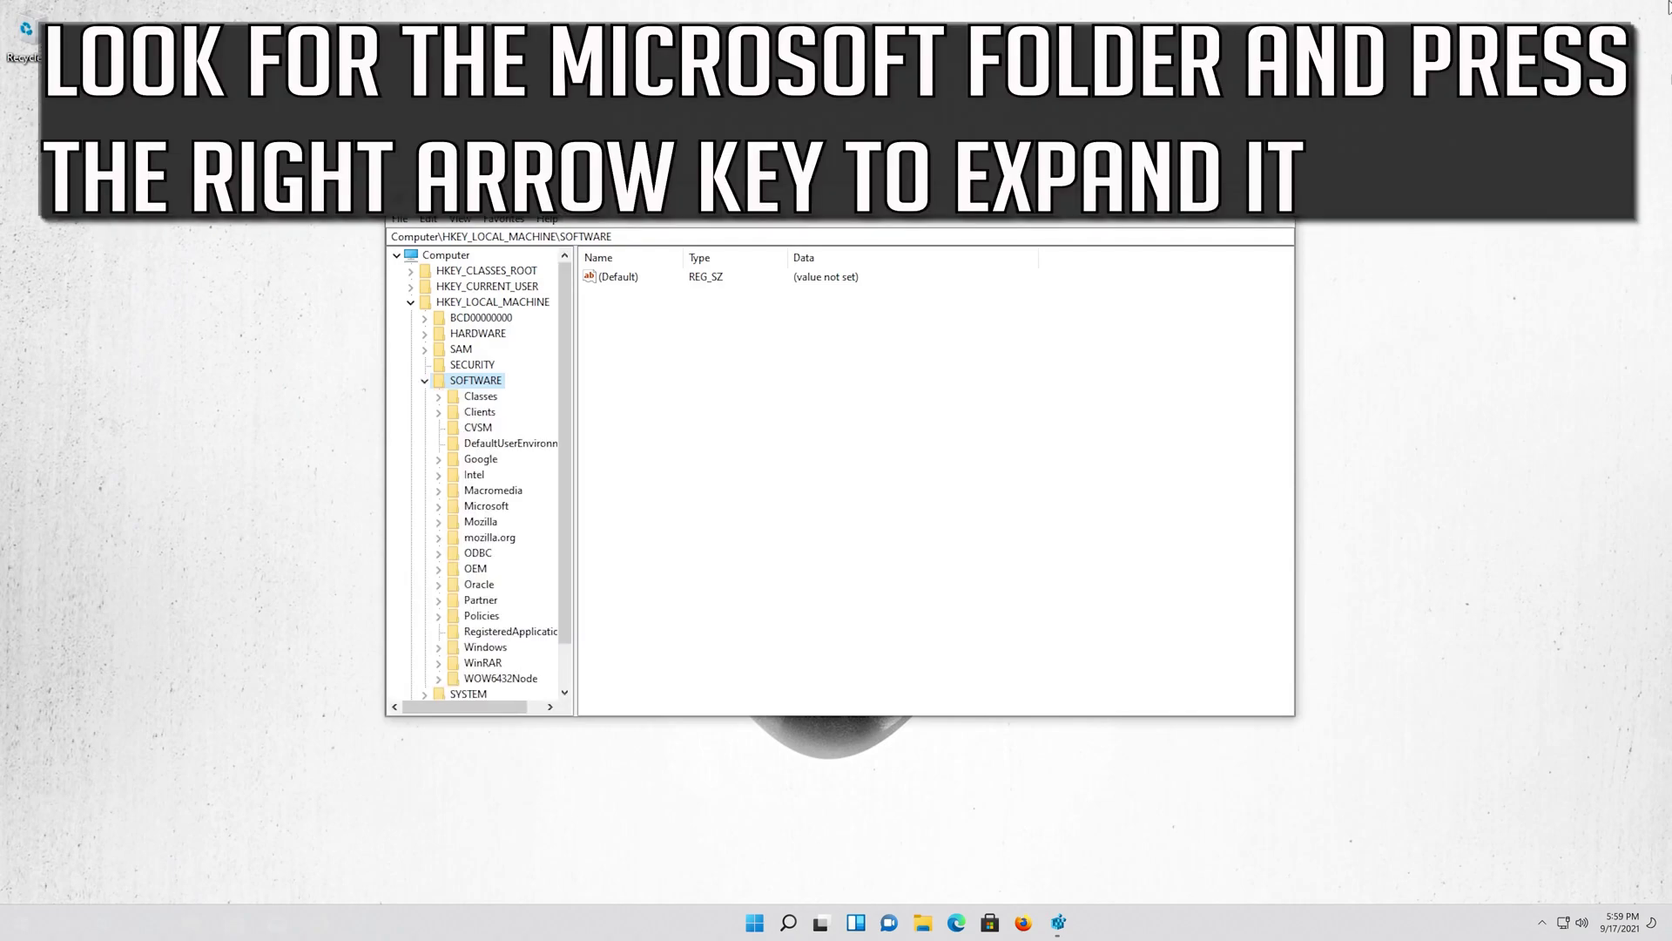
# Expand the Microsoft key under HKEY_LOCAL_MACHINE\SOFTWARE
pyautogui.press('Down')
pyautogui.press('Down')
pyautogui.press('Down')
pyautogui.press('Down')
pyautogui.press('Down')
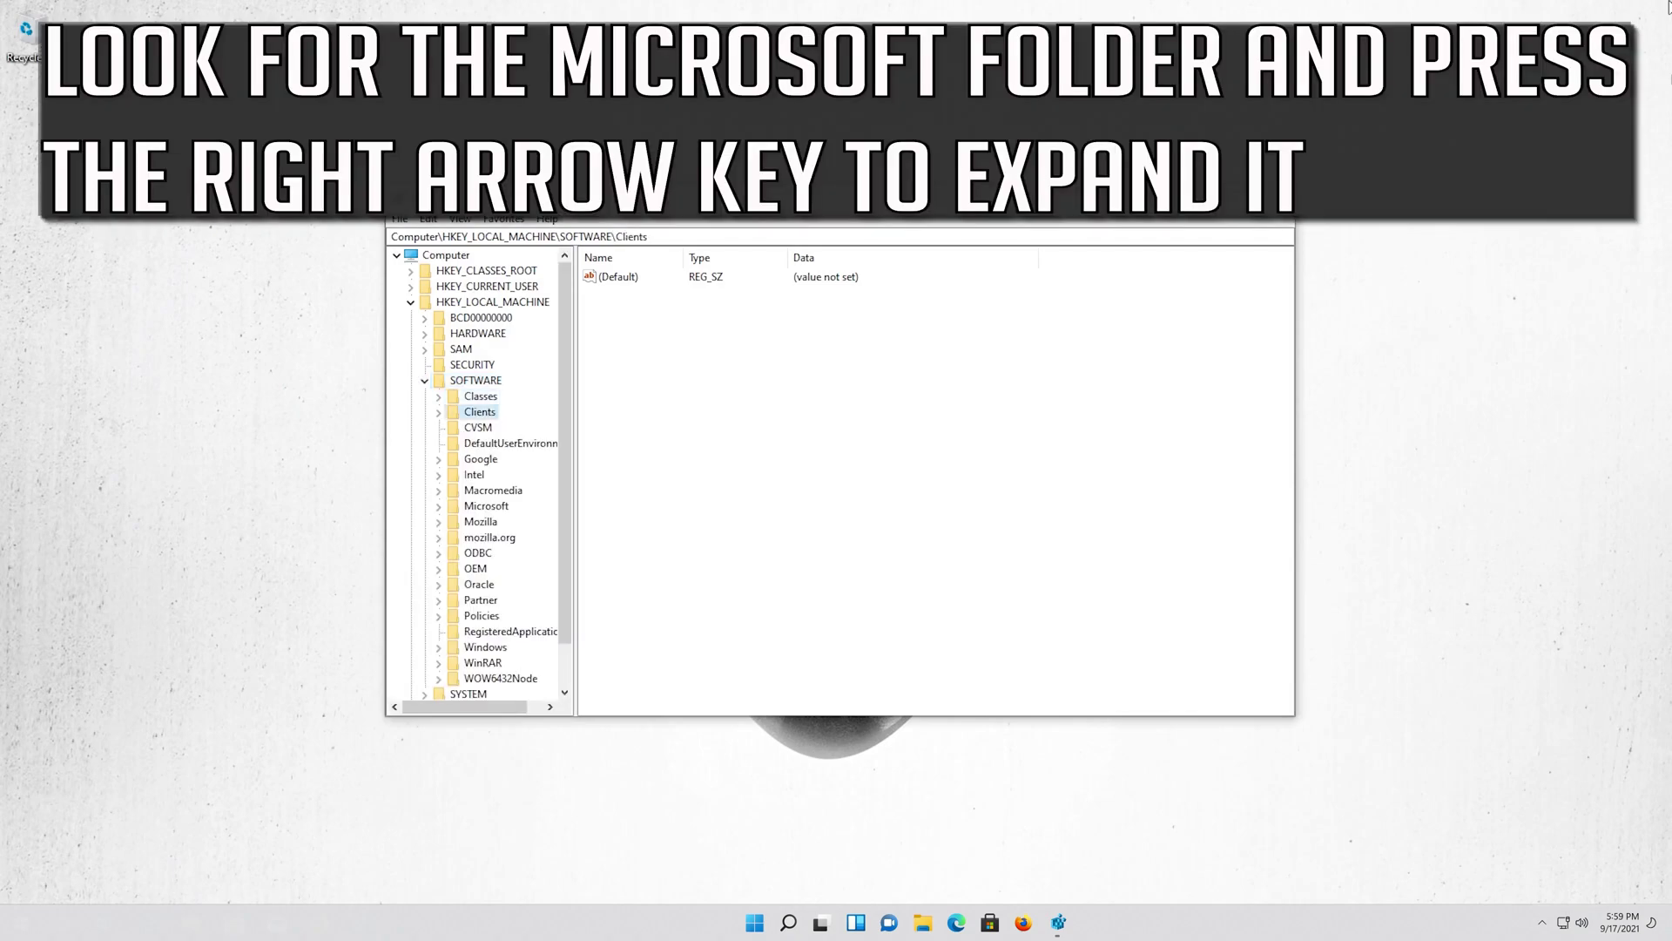
pyautogui.press('Down')
pyautogui.press('Down')
pyautogui.press('Down')
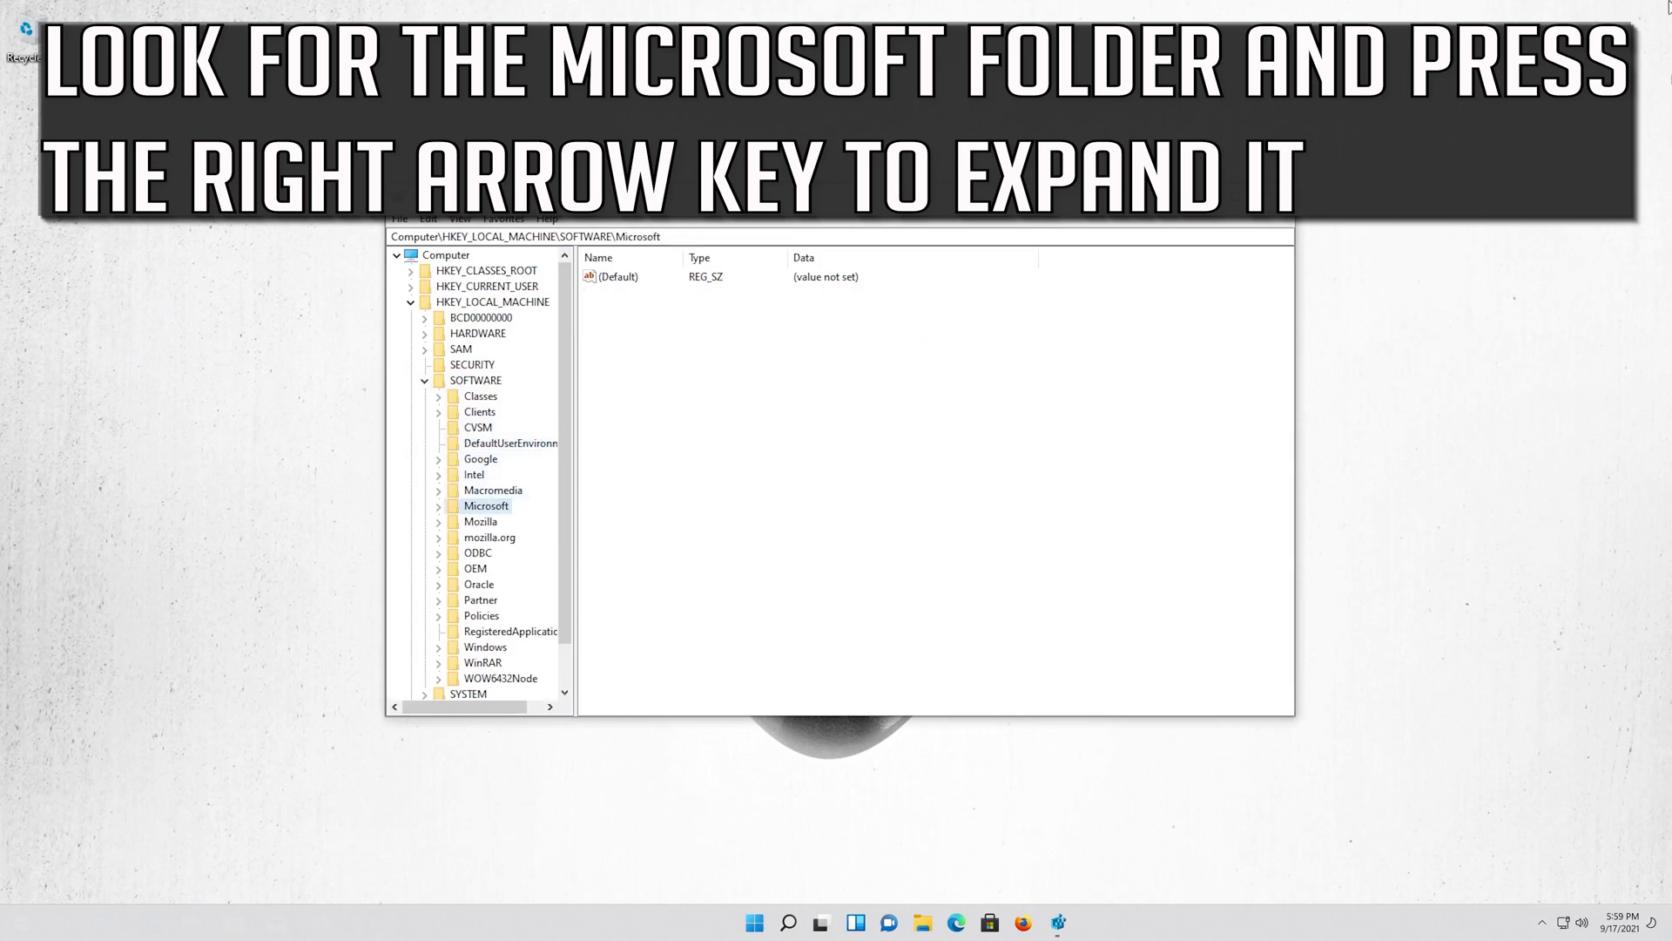
pyautogui.press('Right')
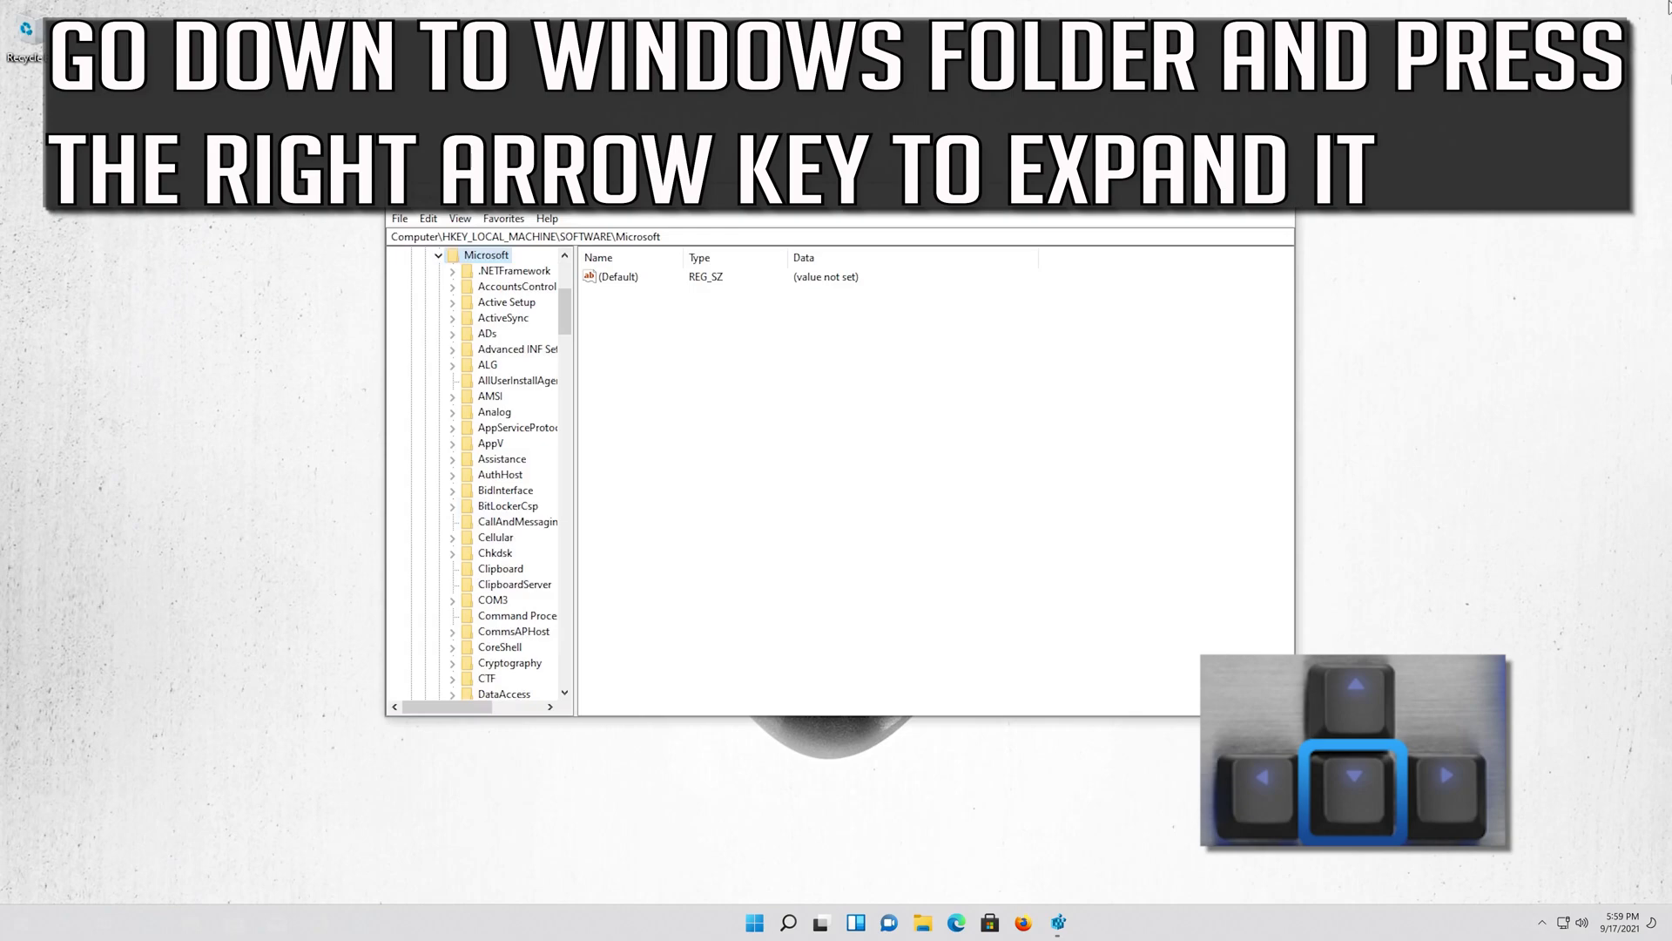
# Go to the Windows key among the subkeys of SOFTWARE\Microsoft and expand it
pyautogui.press('Down')
pyautogui.press('Down')
pyautogui.press('Down')
pyautogui.press('Down')
pyautogui.press('Down')
pyautogui.press('Down')
pyautogui.press('Down')
pyautogui.press('Down')
pyautogui.press('Down')
pyautogui.press('Down')
pyautogui.press('Down')
pyautogui.press('Down')
pyautogui.press('Down')
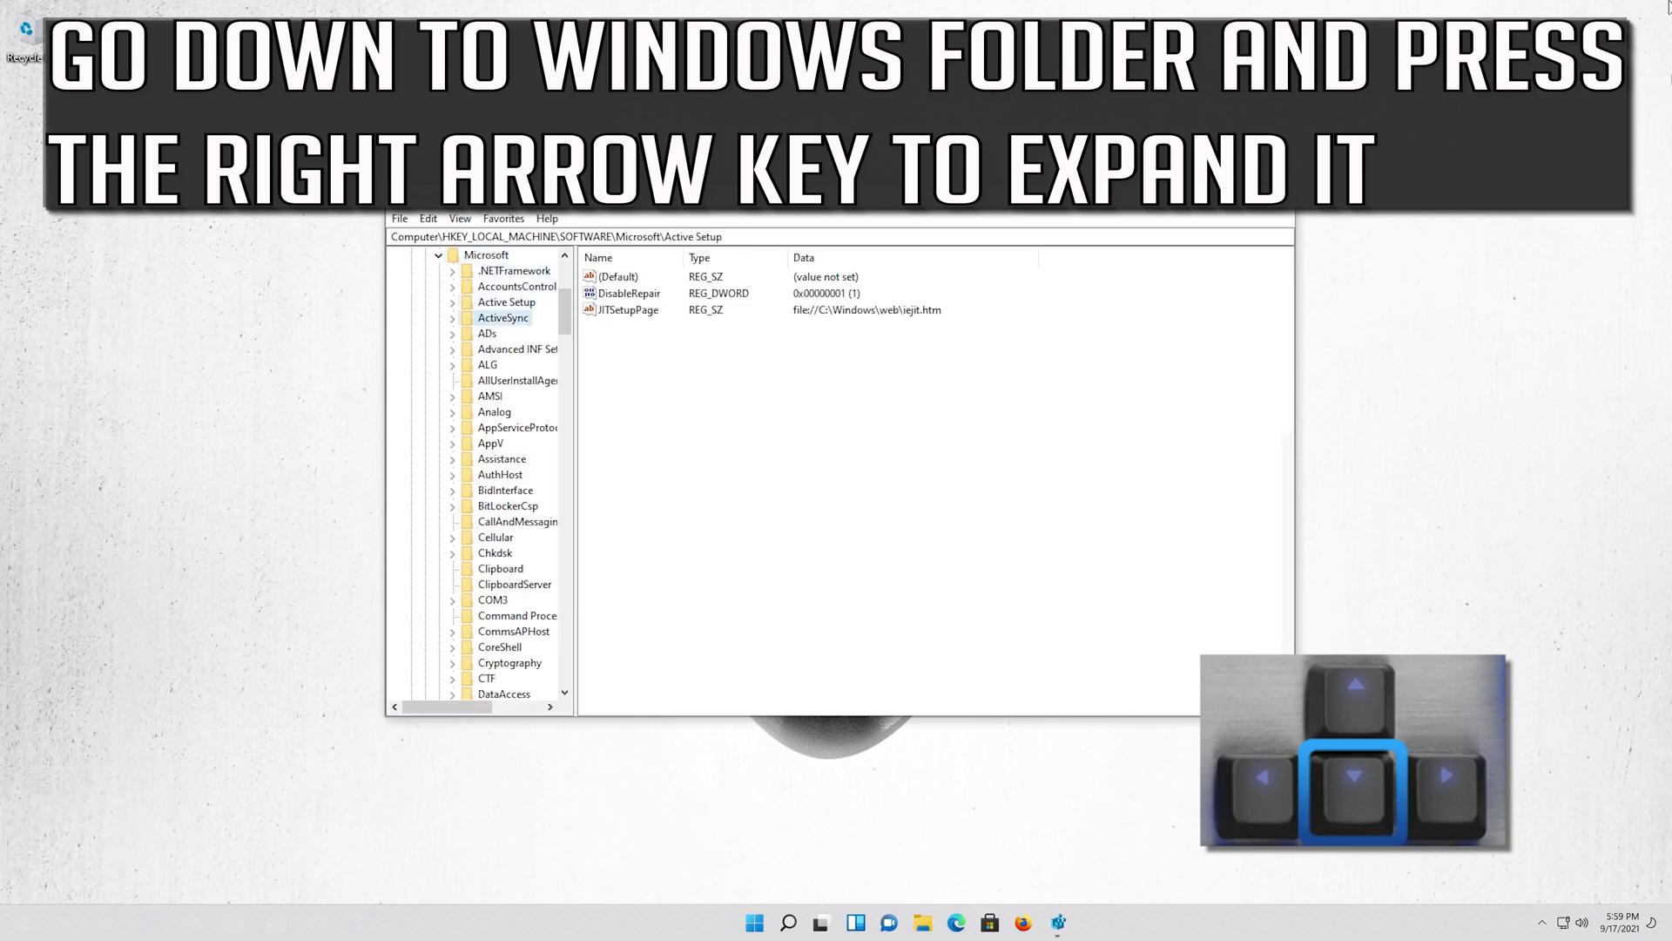
pyautogui.press('Down')
pyautogui.press('Down')
pyautogui.press('Down')
pyautogui.press('Down')
pyautogui.press('Down')
pyautogui.press('Down')
pyautogui.press('Down')
pyautogui.press('Down')
pyautogui.press('Down')
pyautogui.press('Down')
pyautogui.press('Down')
pyautogui.press('Down')
pyautogui.press('Down')
pyautogui.press('Down')
pyautogui.press('Down')
pyautogui.press('Down')
pyautogui.press('Down')
pyautogui.press('Down')
pyautogui.press('Down')
pyautogui.press('Down')
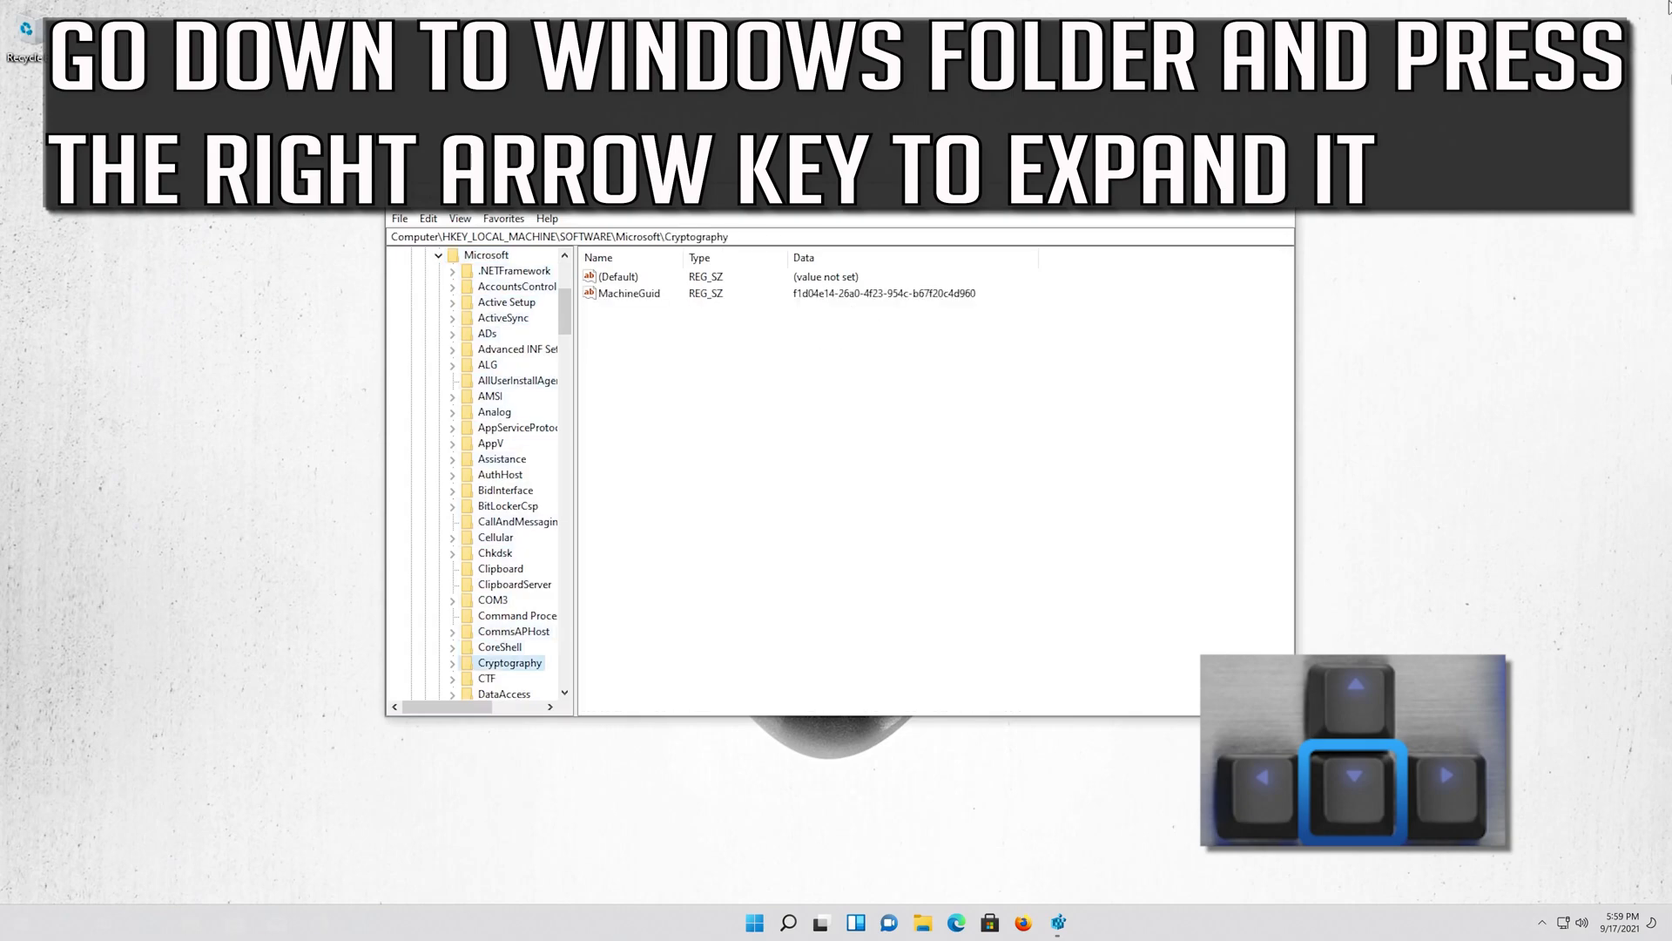
pyautogui.press('Down')
pyautogui.press('Down')
pyautogui.press('Down')
pyautogui.press('Down')
pyautogui.press('Down')
pyautogui.press('Down')
pyautogui.press('Down')
pyautogui.press('Down')
pyautogui.press('Down')
pyautogui.press('Down')
pyautogui.press('Down')
pyautogui.press('Down')
pyautogui.press('Down')
pyautogui.press('Down')
pyautogui.press('Down')
pyautogui.press('Down')
pyautogui.press('Down')
pyautogui.press('Down')
pyautogui.press('Down')
pyautogui.press('Down')
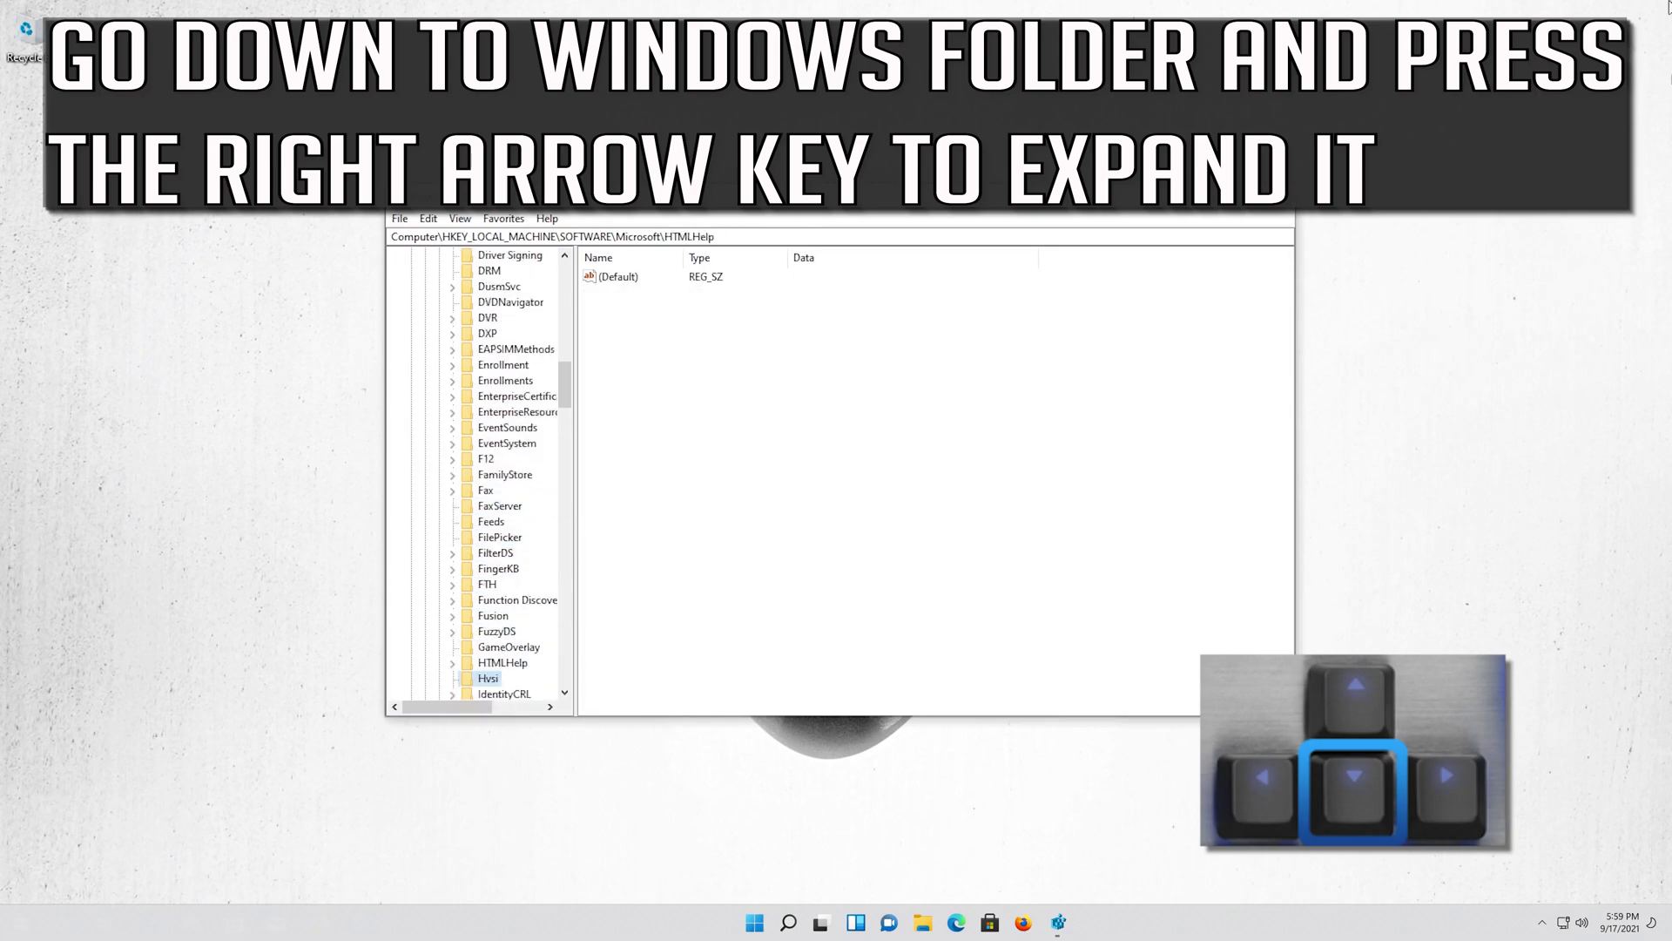
pyautogui.press('Down')
pyautogui.press('Down')
pyautogui.press('Down')
pyautogui.press('Down')
pyautogui.press('Down')
pyautogui.press('Down')
pyautogui.press('Down')
pyautogui.press('Down')
pyautogui.press('Down')
pyautogui.press('Down')
pyautogui.press('Down')
pyautogui.press('Down')
pyautogui.press('Down')
pyautogui.press('Down')
pyautogui.press('Down')
pyautogui.press('Down')
pyautogui.press('Down')
pyautogui.press('Down')
pyautogui.press('Down')
pyautogui.press('Down')
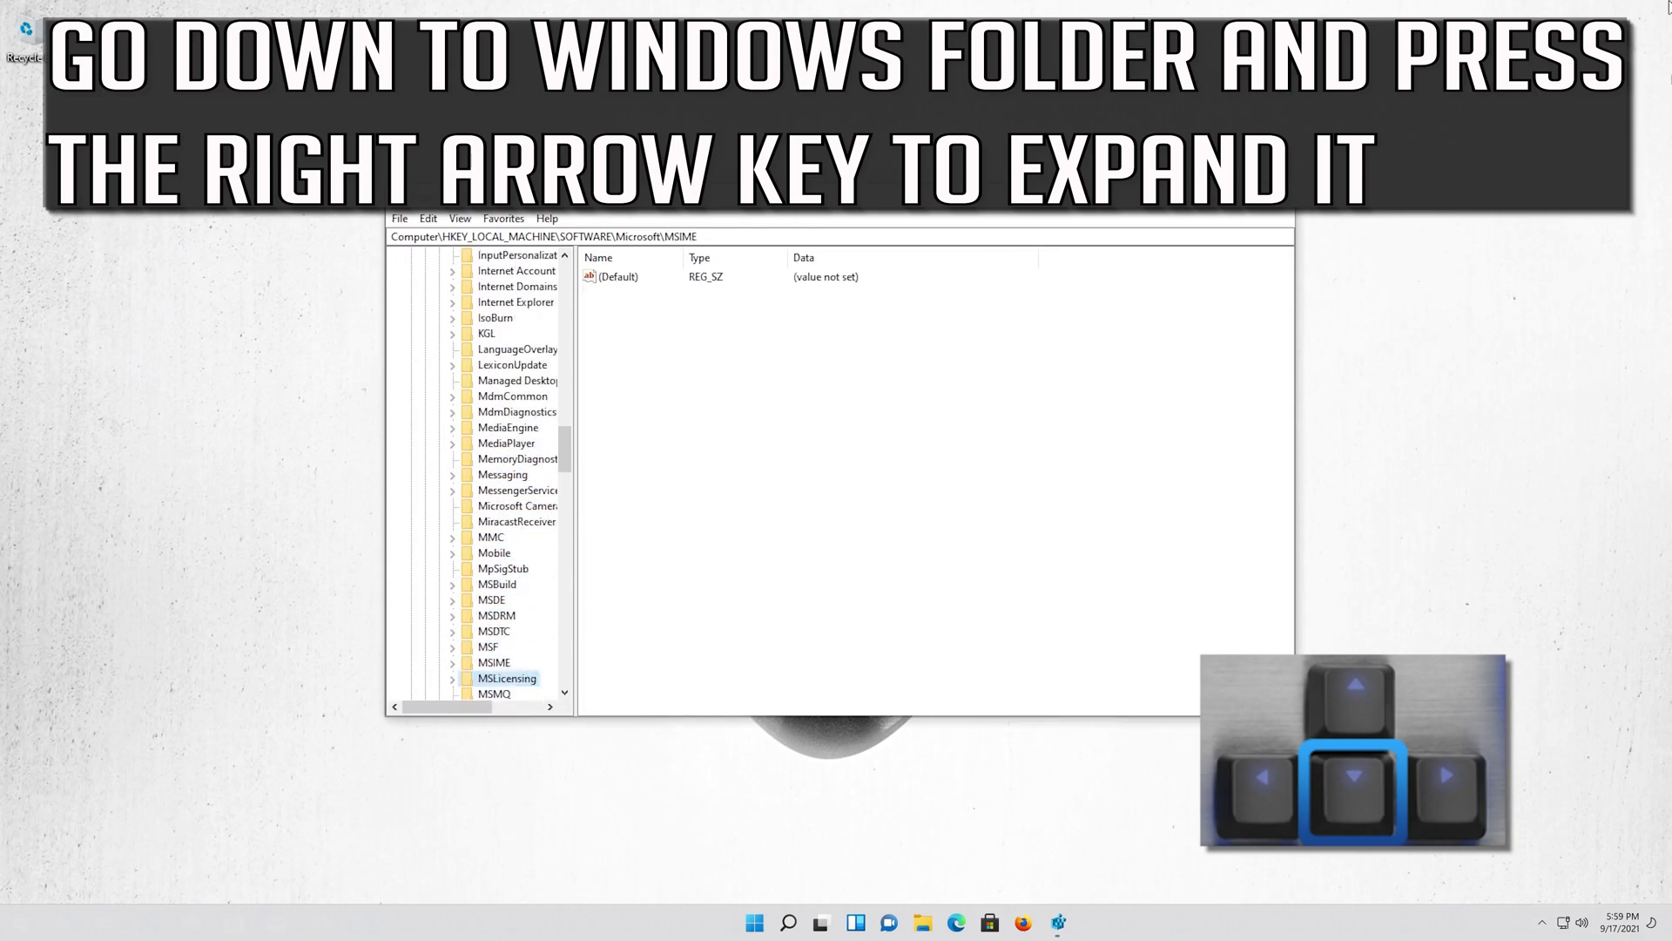
pyautogui.press('Down')
pyautogui.press('Down')
pyautogui.press('Down')
pyautogui.press('Down')
pyautogui.press('Down')
pyautogui.press('Down')
pyautogui.press('Down')
pyautogui.press('Down')
pyautogui.press('Down')
pyautogui.press('Down')
pyautogui.press('Down')
pyautogui.press('Down')
pyautogui.press('Down')
pyautogui.press('Down')
pyautogui.press('Down')
pyautogui.press('Down')
pyautogui.press('Down')
pyautogui.press('Down')
pyautogui.press('Down')
pyautogui.press('Down')
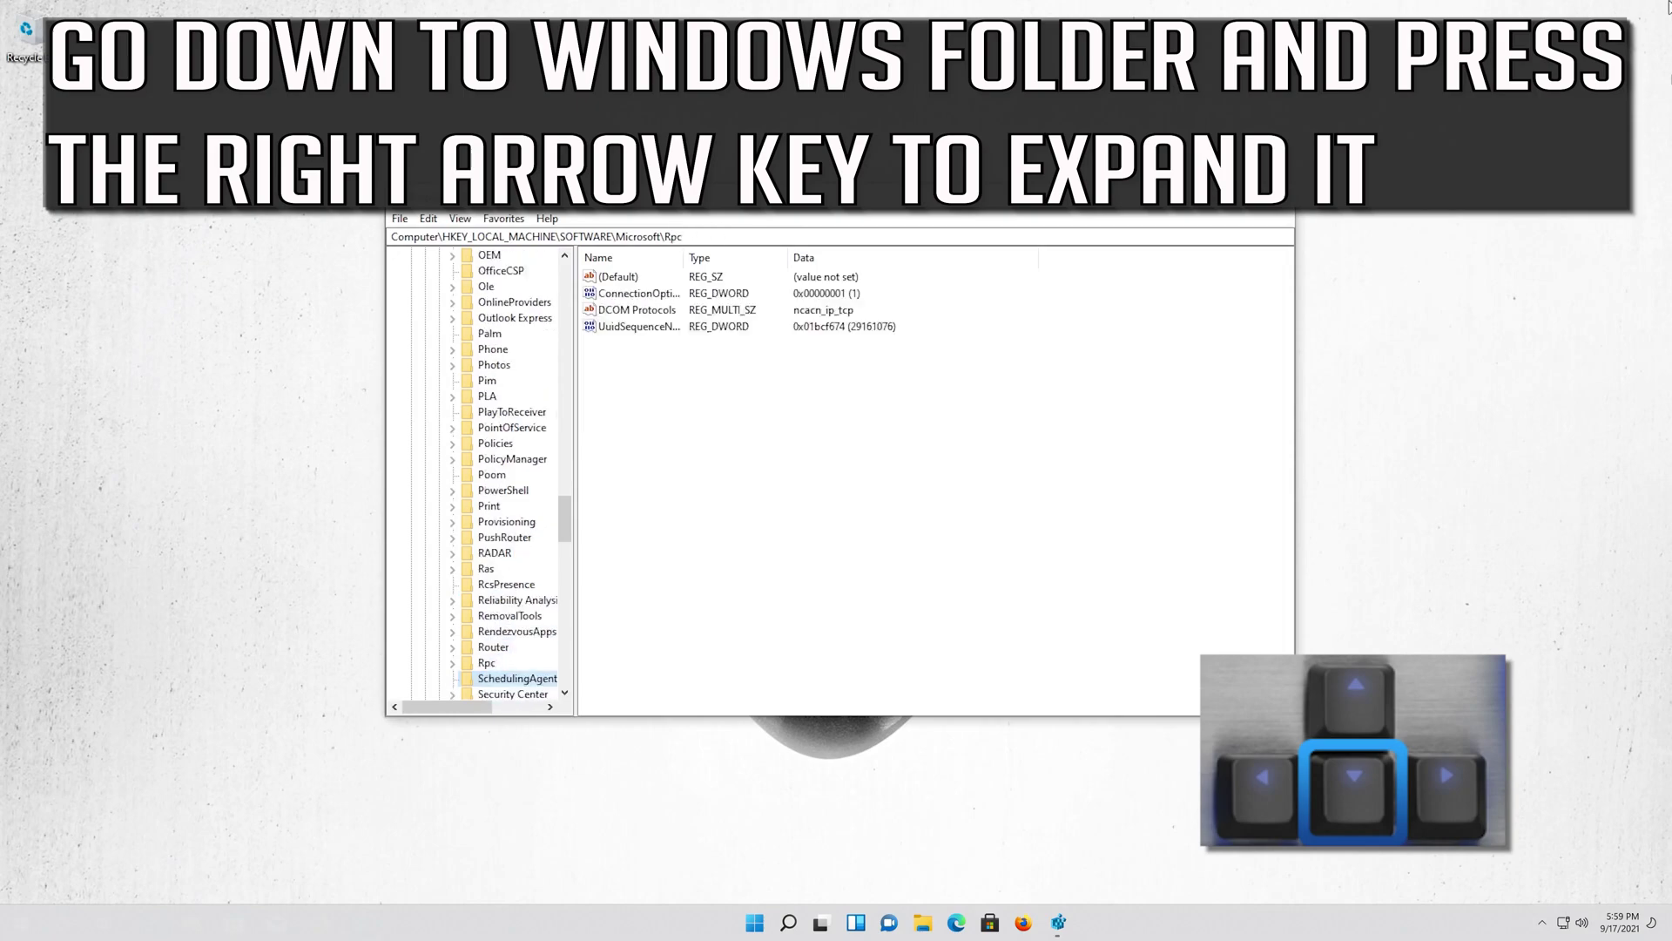
pyautogui.press('Down')
pyautogui.press('Down')
pyautogui.press('Down')
pyautogui.press('Down')
pyautogui.press('Down')
pyautogui.press('Down')
pyautogui.press('Down')
pyautogui.press('Down')
pyautogui.press('Down')
pyautogui.press('Down')
pyautogui.press('Down')
pyautogui.press('Down')
pyautogui.press('Down')
pyautogui.press('Down')
pyautogui.press('Down')
pyautogui.press('Down')
pyautogui.press('Down')
pyautogui.press('Down')
pyautogui.press('Down')
pyautogui.press('Down')
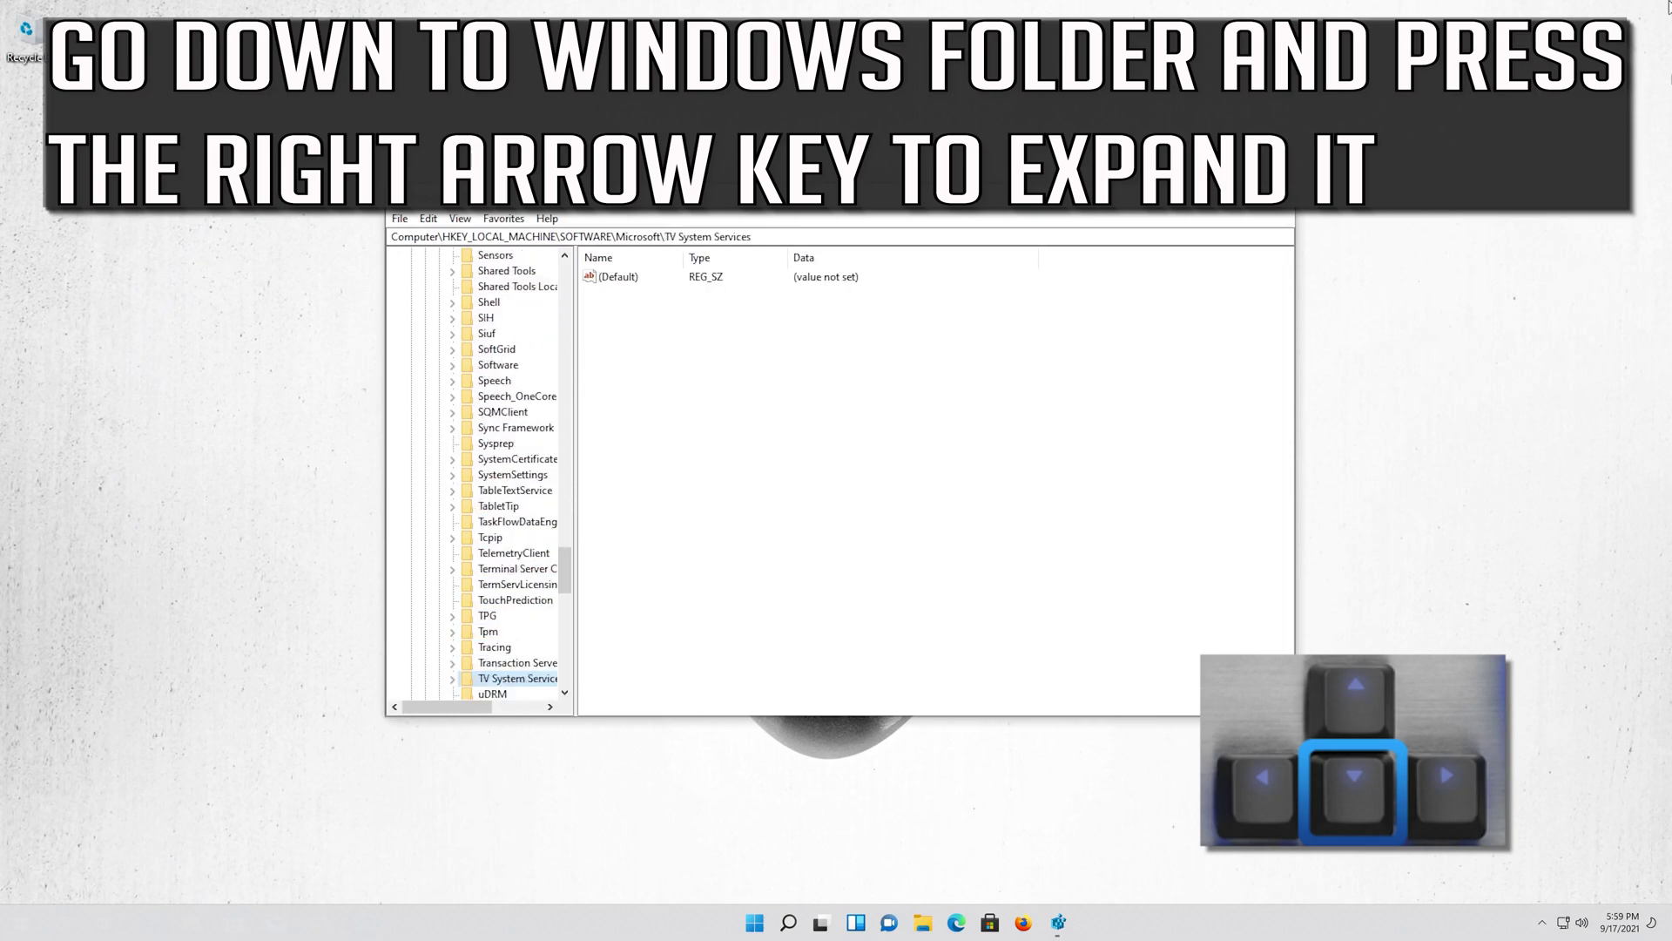
pyautogui.press('Down')
pyautogui.press('Down')
pyautogui.press('Down')
pyautogui.press('Down')
pyautogui.press('Down')
pyautogui.press('Down')
pyautogui.press('Down')
pyautogui.press('Down')
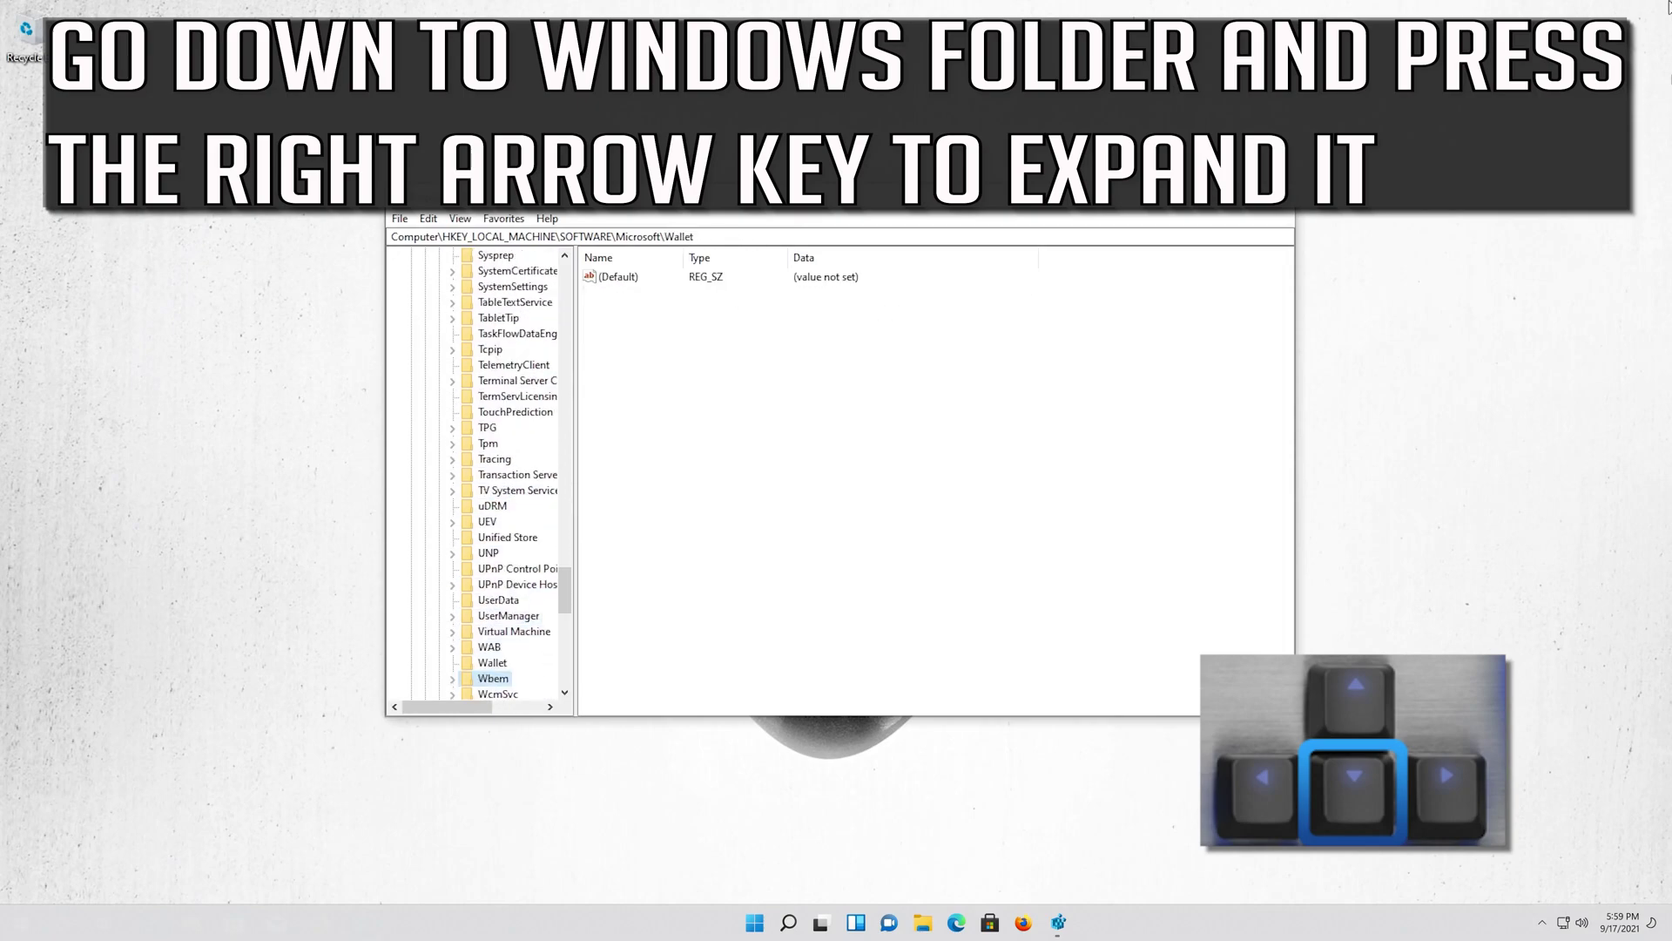
pyautogui.press('Up')
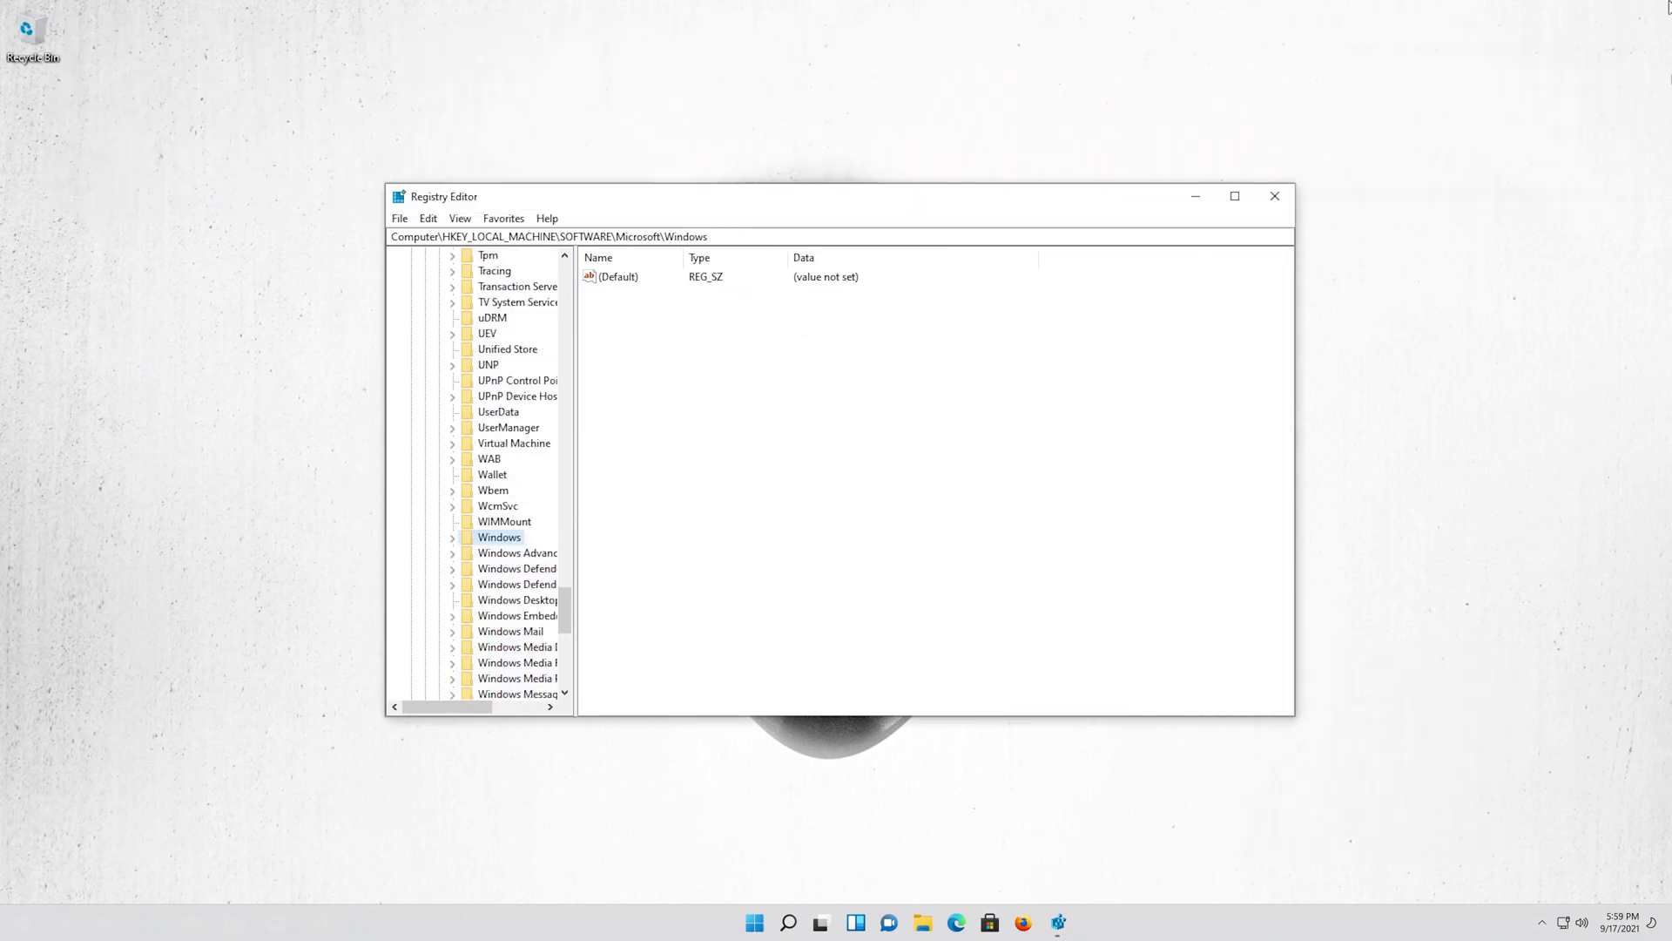
pyautogui.press('Right')
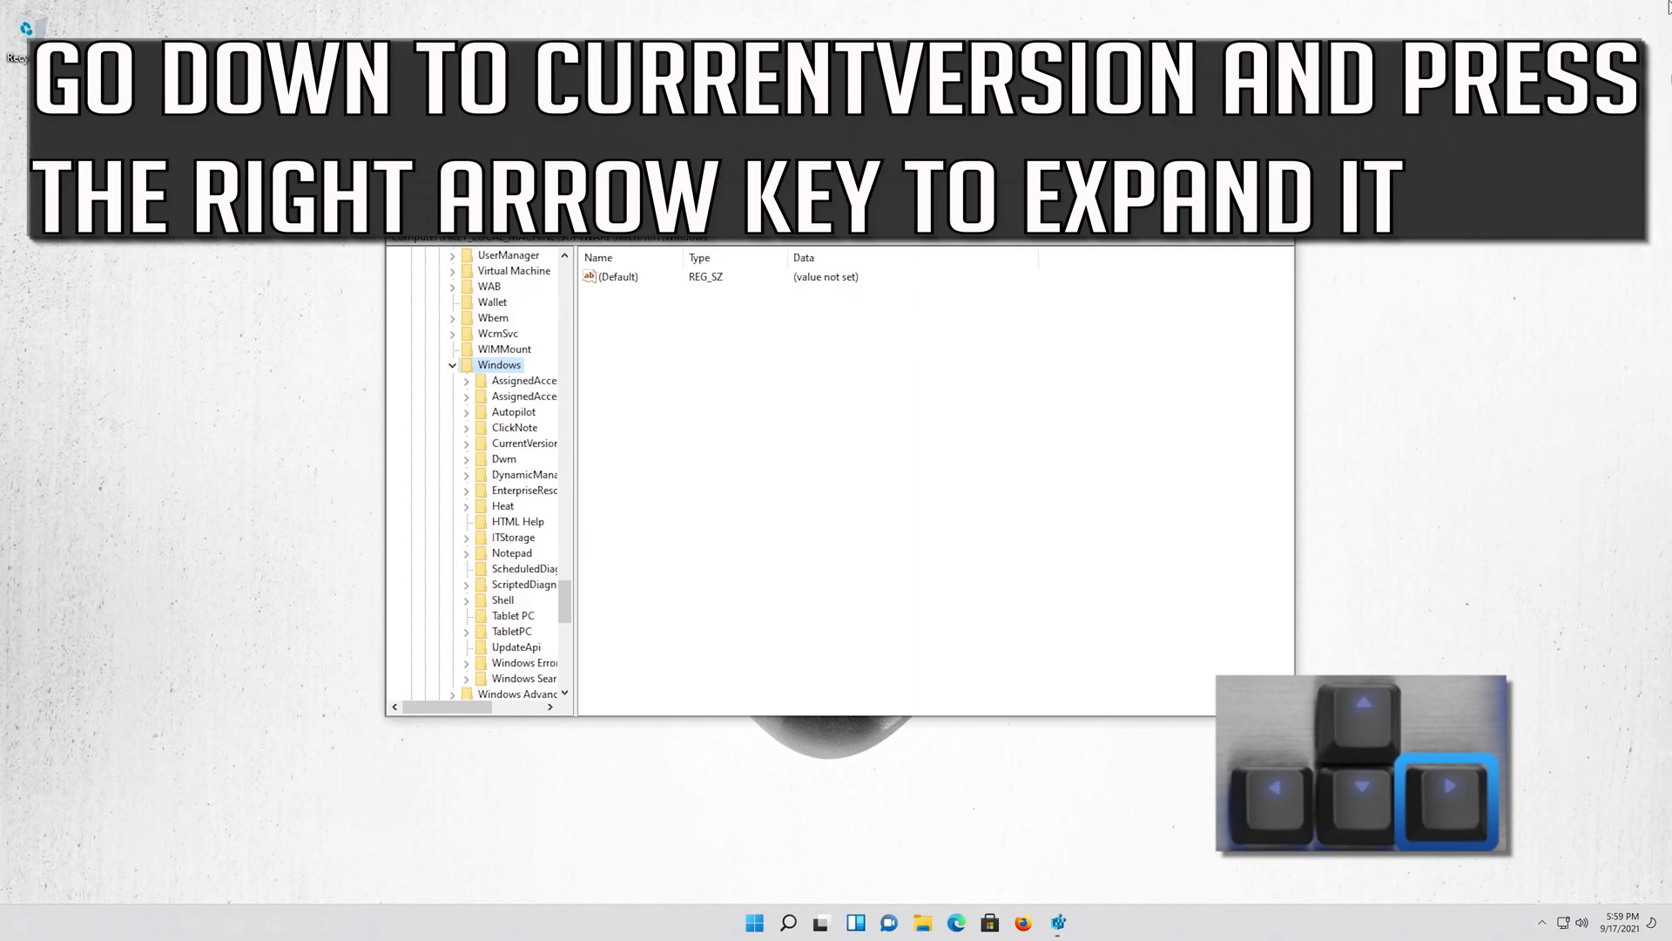
# Select the CurrentVersion key under Microsoft\Windows and expand it
pyautogui.press('Down')
pyautogui.press('Down')
pyautogui.press('Down')
pyautogui.press('Down')
pyautogui.press('Down')
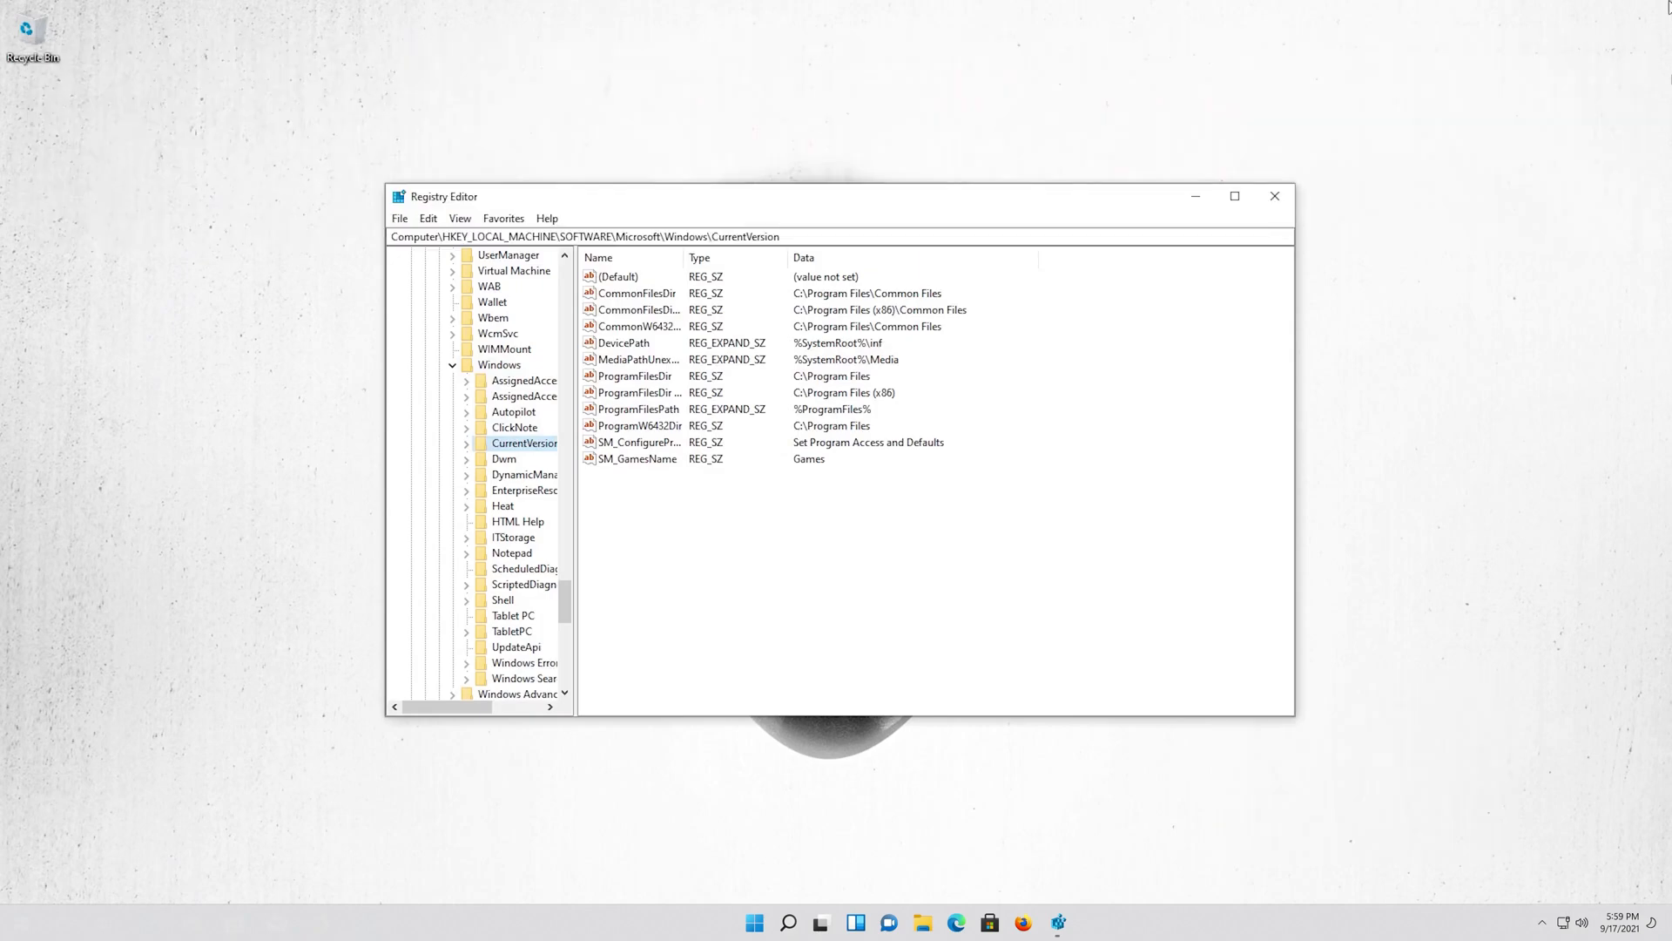
pyautogui.press('Right')
# Go to the Policies key among the subkeys of Microsoft\Windows\CurrentVersion and expand it
pyautogui.press('Down')
pyautogui.press('Down')
pyautogui.press('Down')
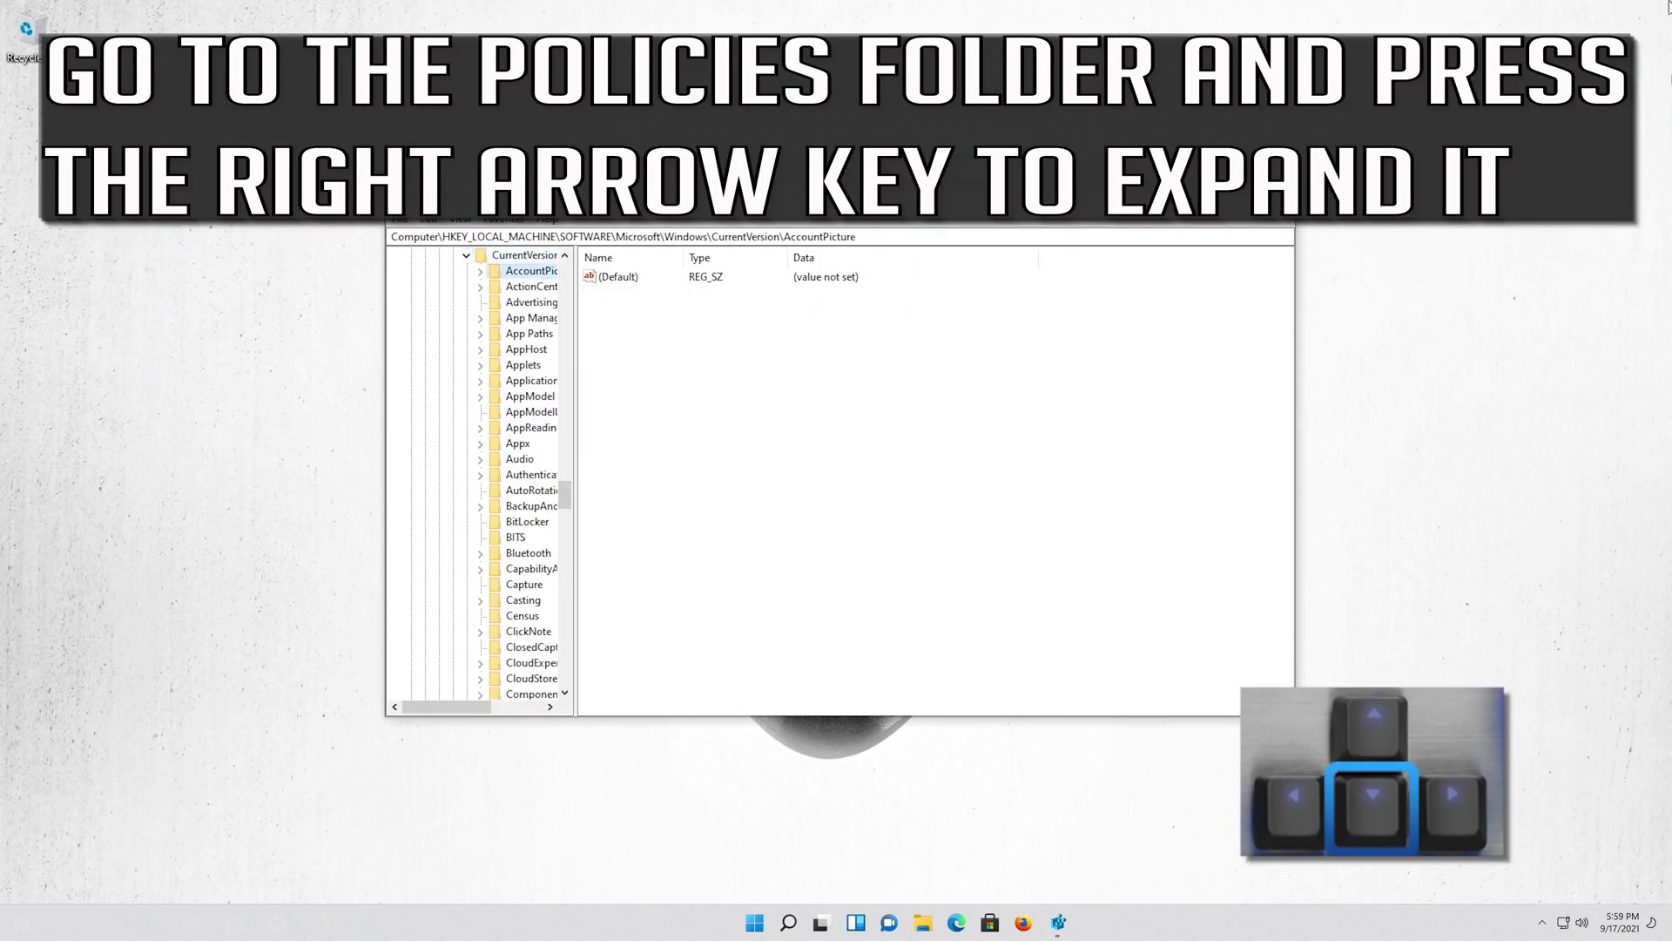
pyautogui.press('Down')
pyautogui.press('Down')
pyautogui.press('Down')
pyautogui.press('Down')
pyautogui.press('Down')
pyautogui.press('Down')
pyautogui.press('Down')
pyautogui.press('Down')
pyautogui.press('Down')
pyautogui.press('Down')
pyautogui.press('Down')
pyautogui.press('Down')
pyautogui.press('Down')
pyautogui.press('Down')
pyautogui.press('Down')
pyautogui.press('Down')
pyautogui.press('Down')
pyautogui.press('Down')
pyautogui.press('Down')
pyautogui.press('Down')
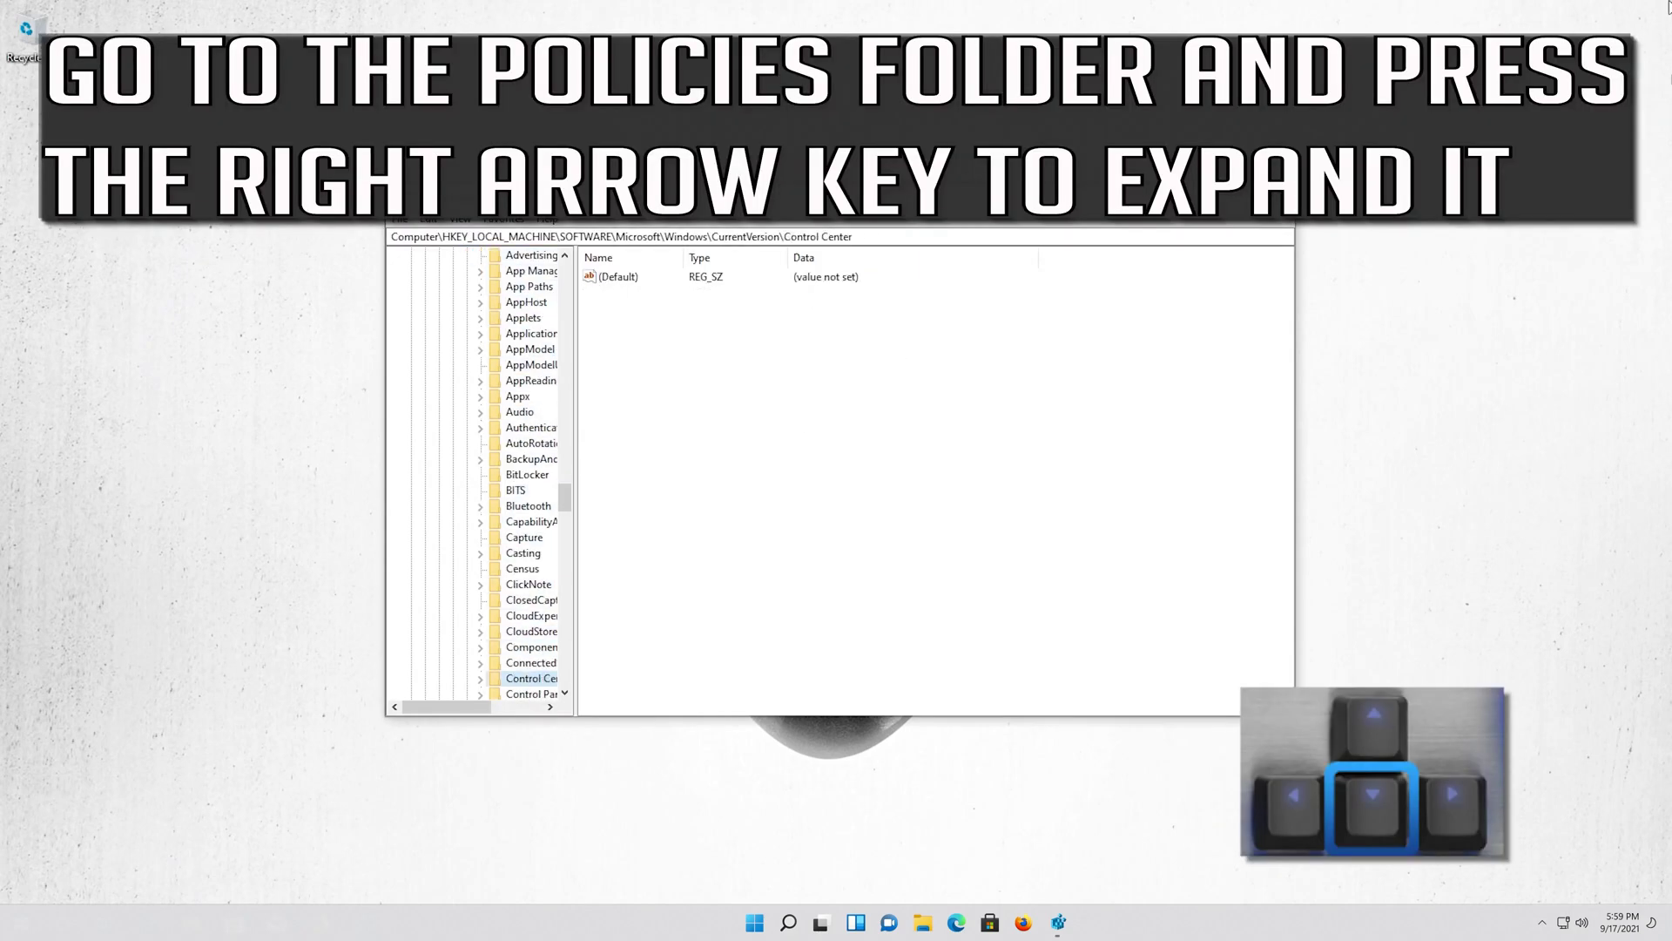
pyautogui.press('Down')
pyautogui.press('Down')
pyautogui.press('Down')
pyautogui.press('Down')
pyautogui.press('Down')
pyautogui.press('Down')
pyautogui.press('Down')
pyautogui.press('Down')
pyautogui.press('Down')
pyautogui.press('Down')
pyautogui.press('Down')
pyautogui.press('Down')
pyautogui.press('Down')
pyautogui.press('Down')
pyautogui.press('Down')
pyautogui.press('Down')
pyautogui.press('Down')
pyautogui.press('Down')
pyautogui.press('Down')
pyautogui.press('Down')
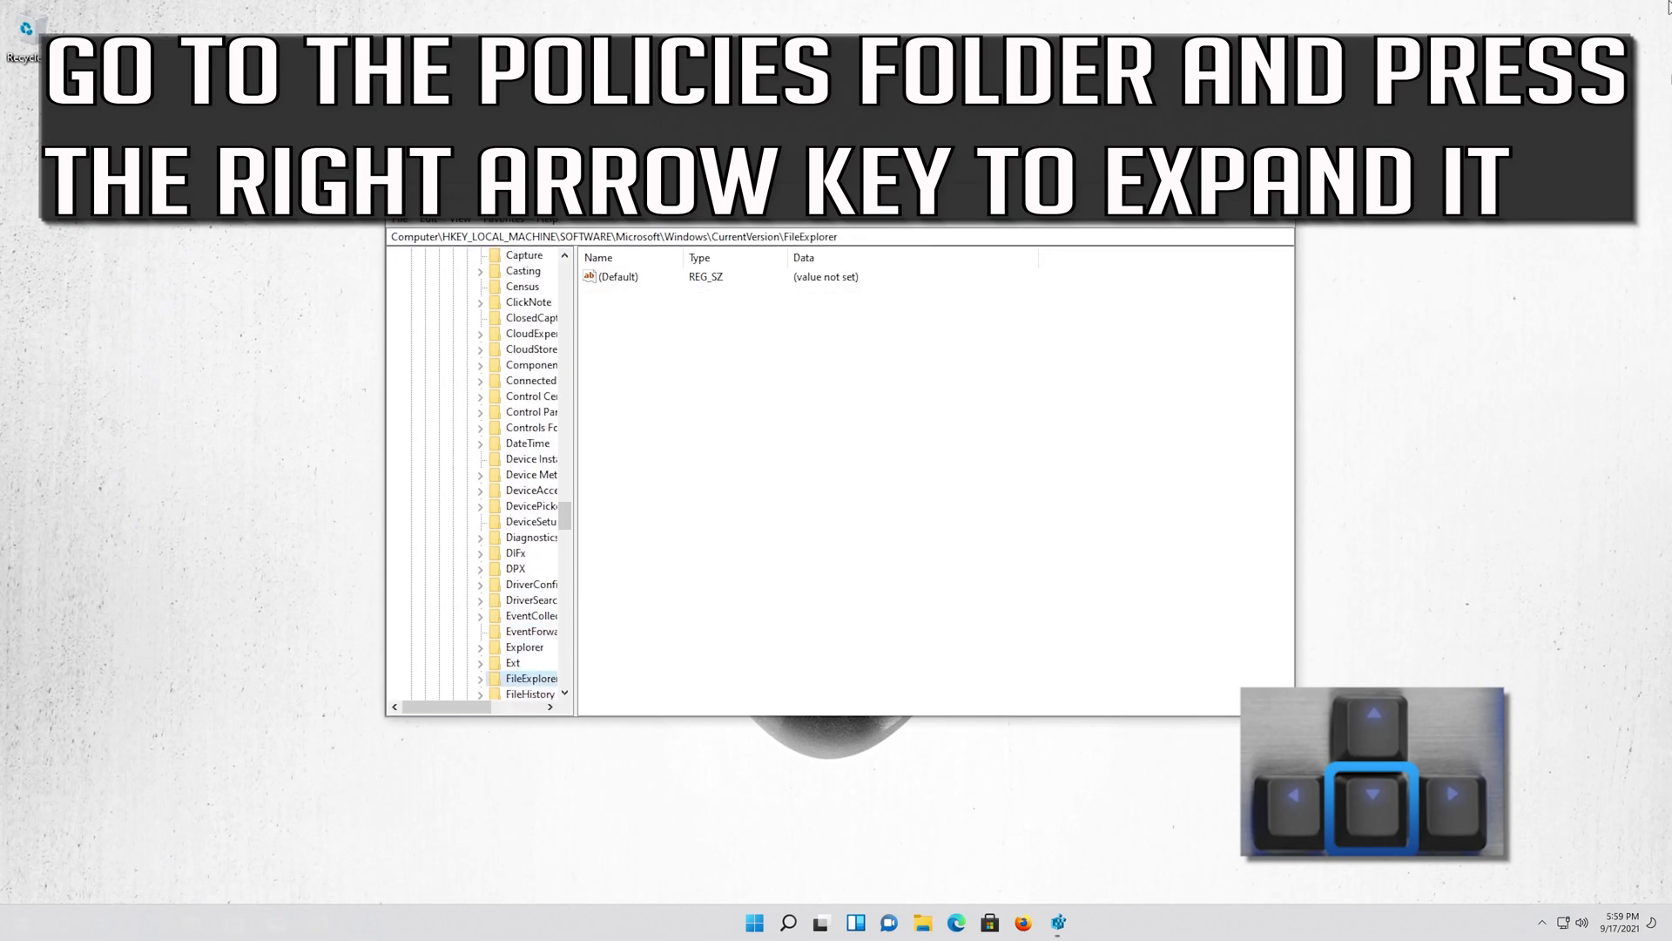
pyautogui.press('Down')
pyautogui.press('Down')
pyautogui.press('Down')
pyautogui.press('Down')
pyautogui.press('Down')
pyautogui.press('Down')
pyautogui.press('Down')
pyautogui.press('Down')
pyautogui.press('Down')
pyautogui.press('Down')
pyautogui.press('Down')
pyautogui.press('Down')
pyautogui.press('Down')
pyautogui.press('Down')
pyautogui.press('Down')
pyautogui.press('Down')
pyautogui.press('Down')
pyautogui.press('Down')
pyautogui.press('Down')
pyautogui.press('Down')
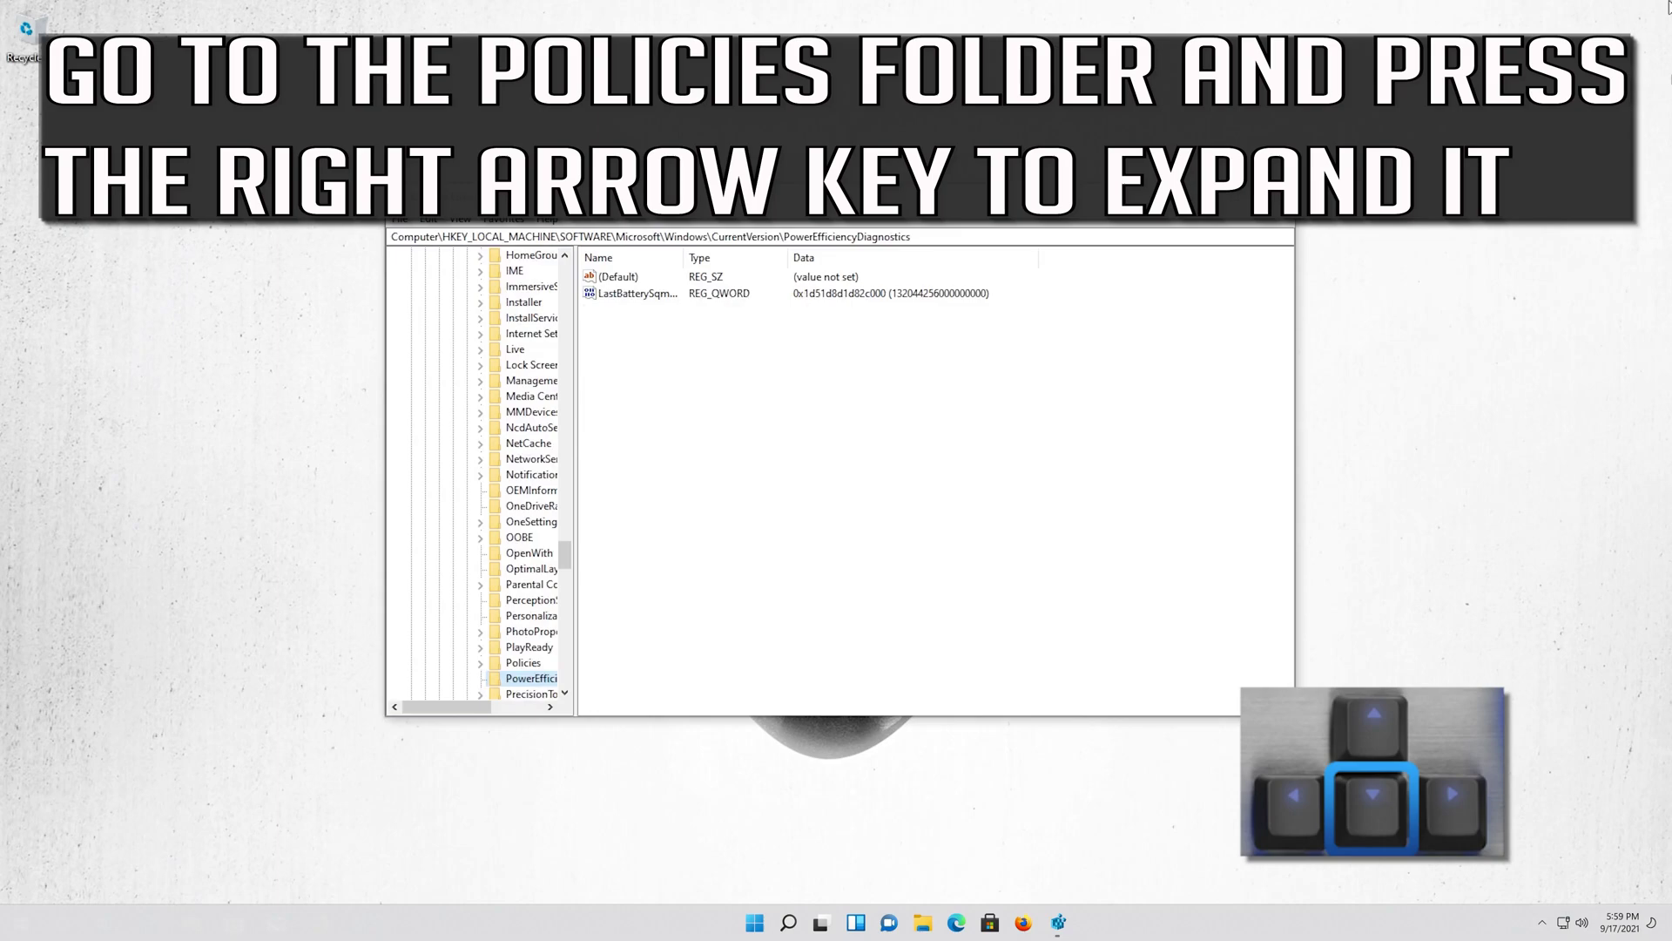
pyautogui.press('Down')
pyautogui.press('Down')
pyautogui.press('Down')
pyautogui.press('Down')
pyautogui.press('Down')
pyautogui.press('Down')
pyautogui.press('Down')
pyautogui.press('Down')
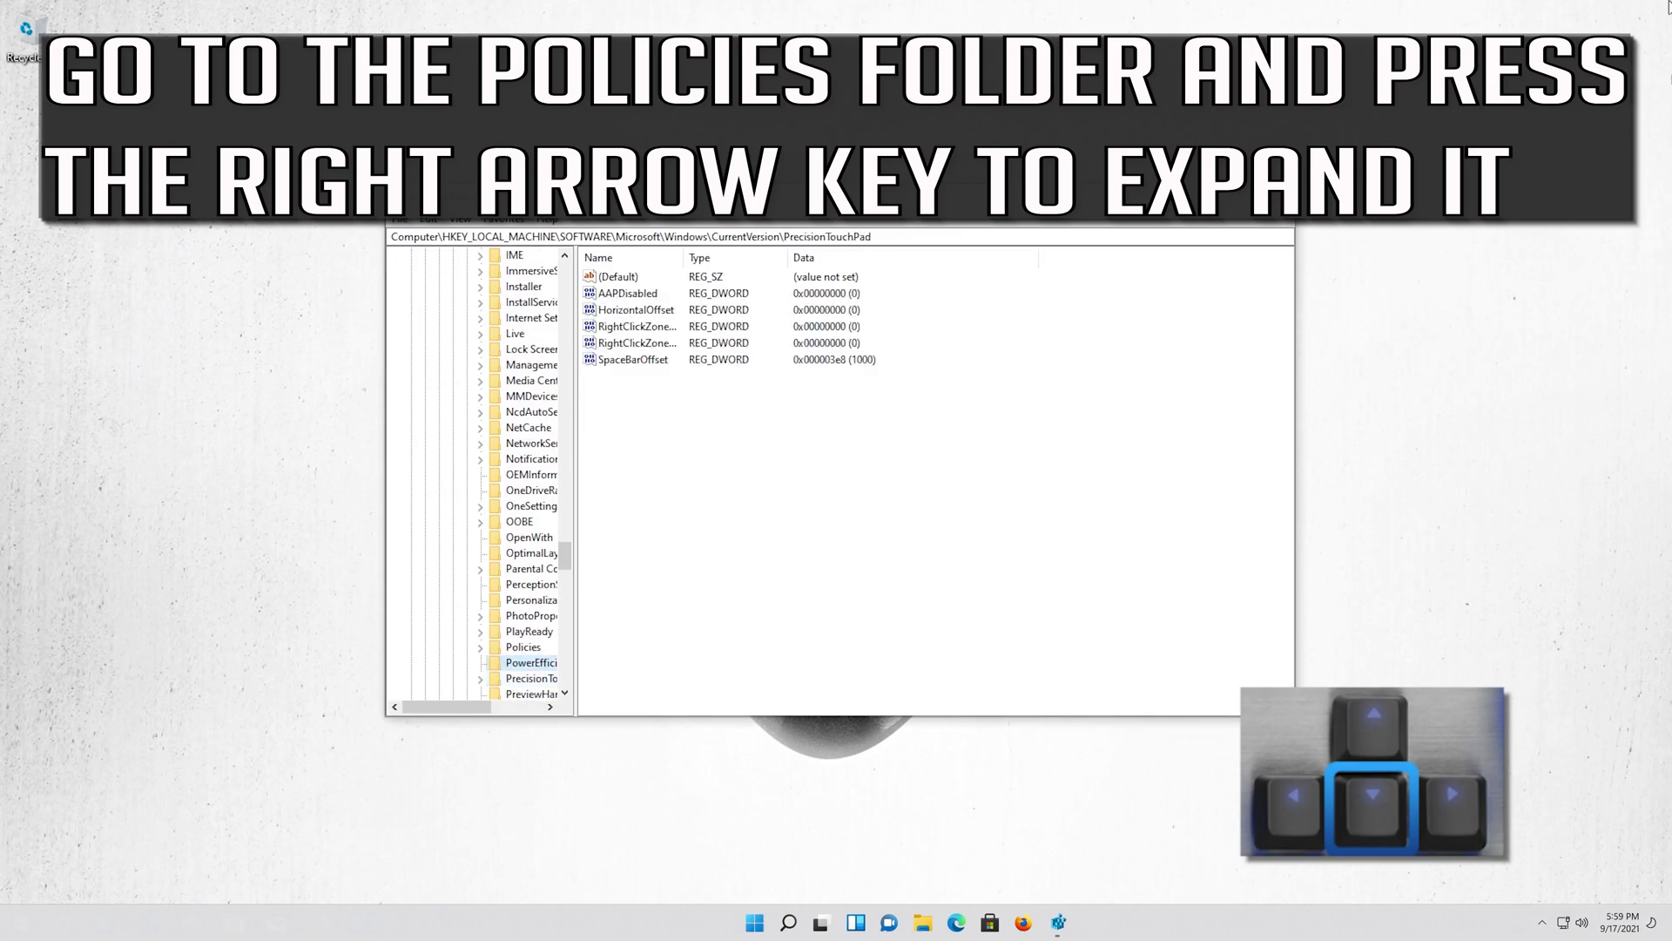
pyautogui.press('Up')
pyautogui.press('Up')
pyautogui.press('Up')
pyautogui.press('Up')
pyautogui.press('Up')
pyautogui.press('Up')
pyautogui.press('Up')
pyautogui.press('Up')
pyautogui.press('Up')
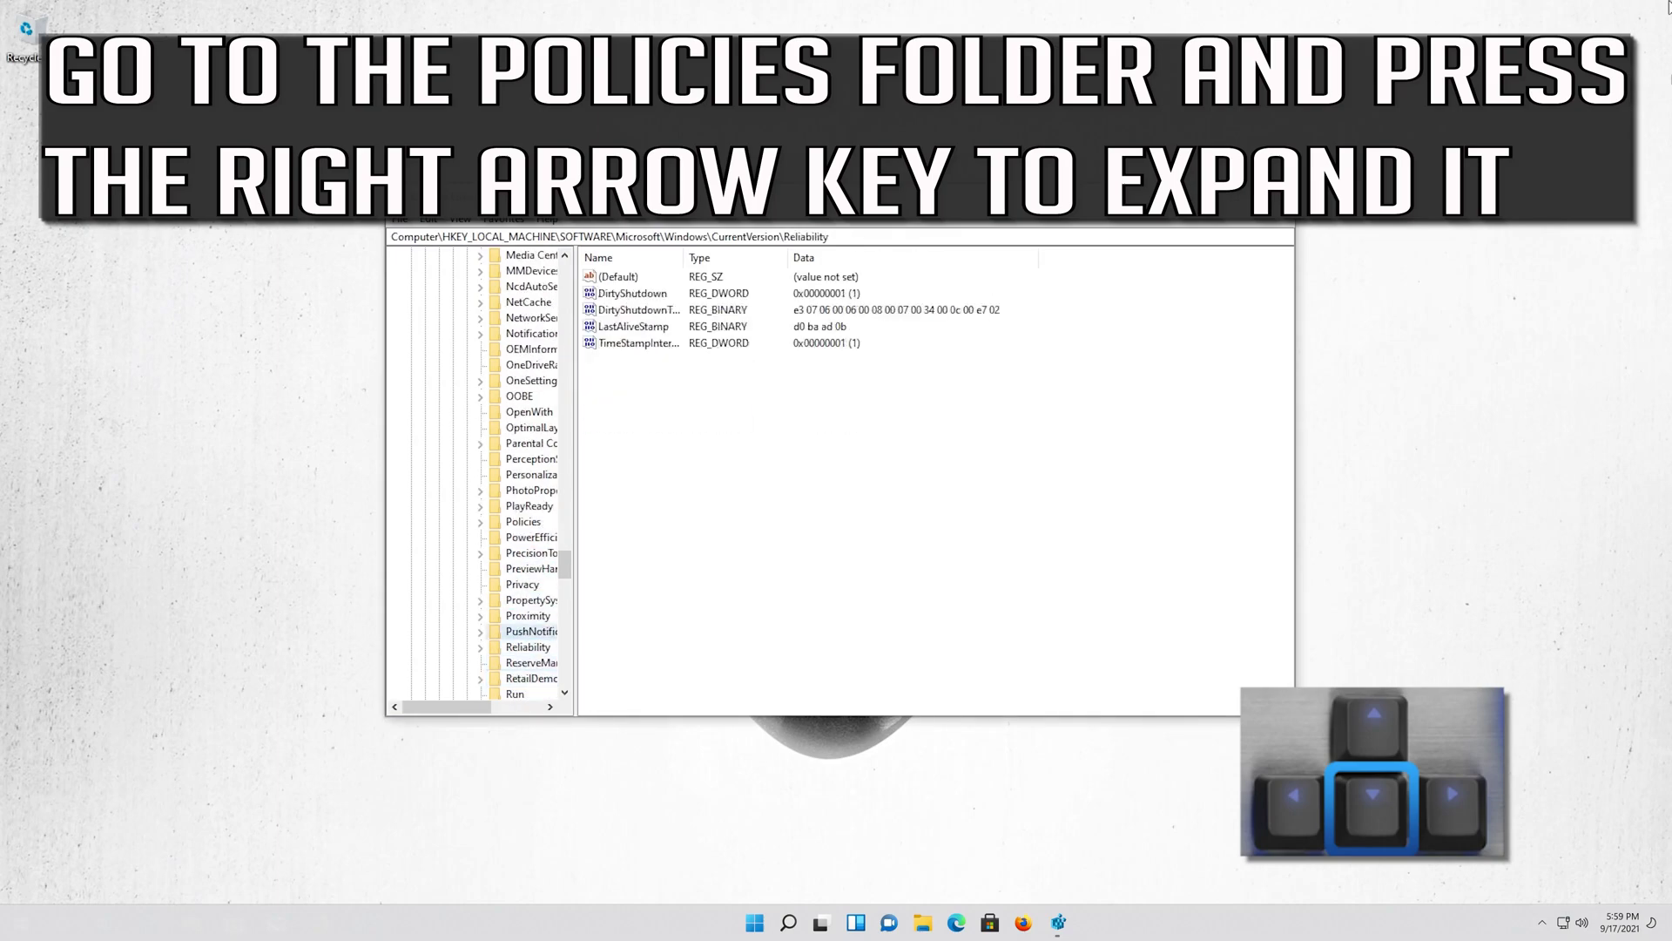
pyautogui.press('Right')
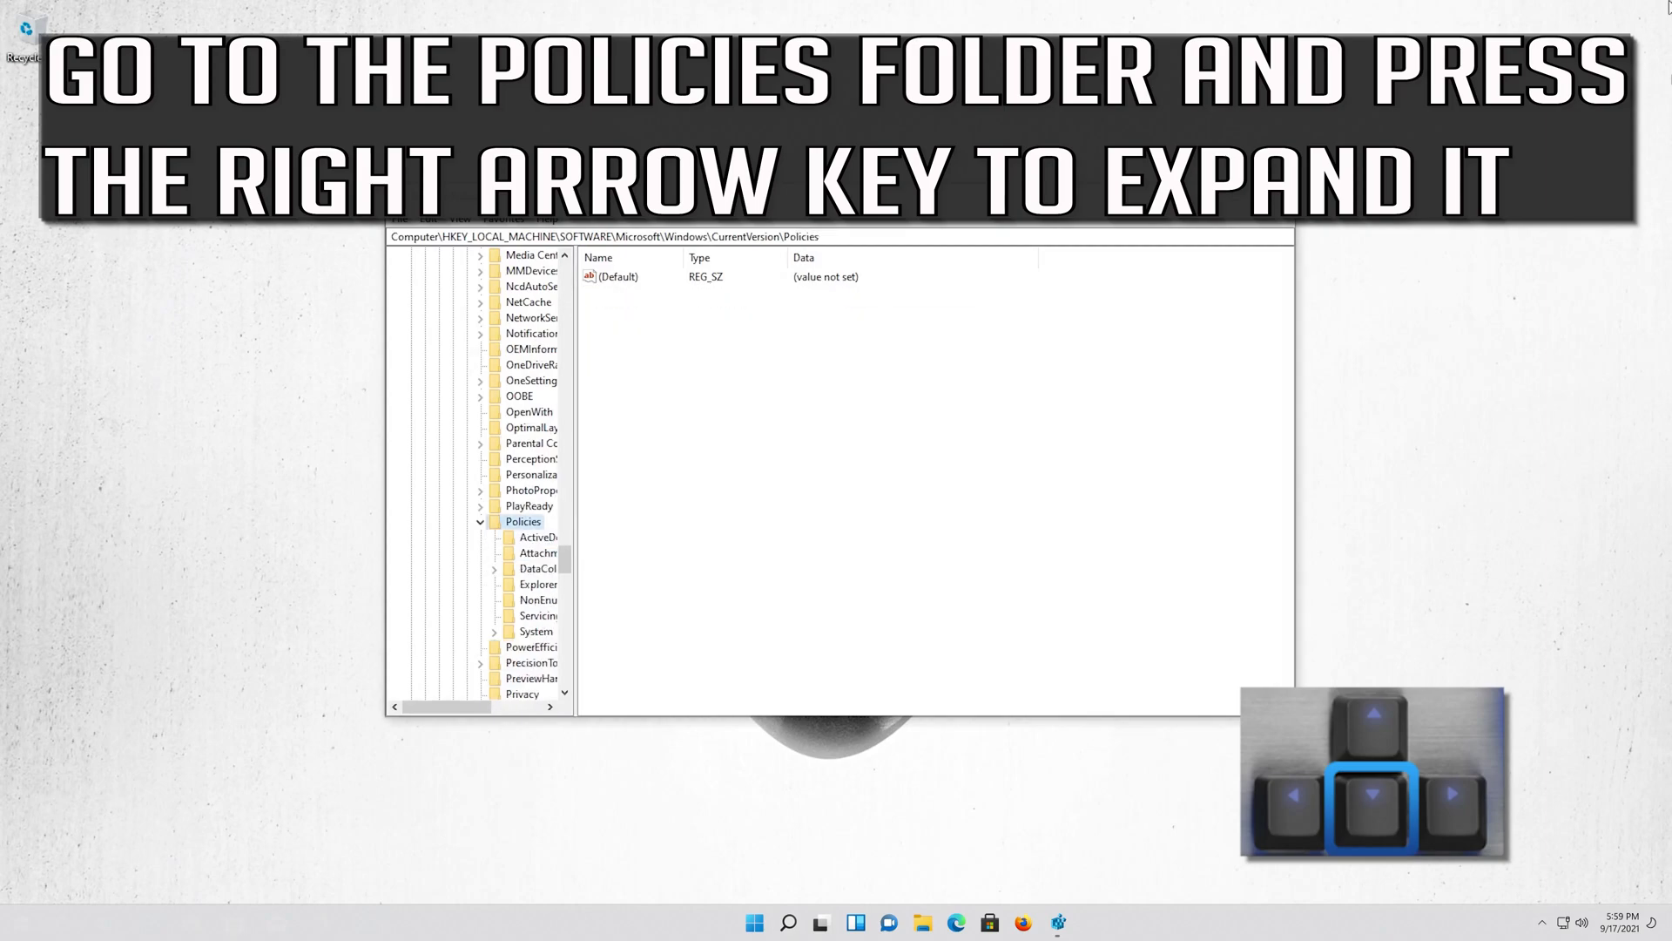
# Select the System key under CurrentVersion\Policies to list its values
pyautogui.press('Tab')
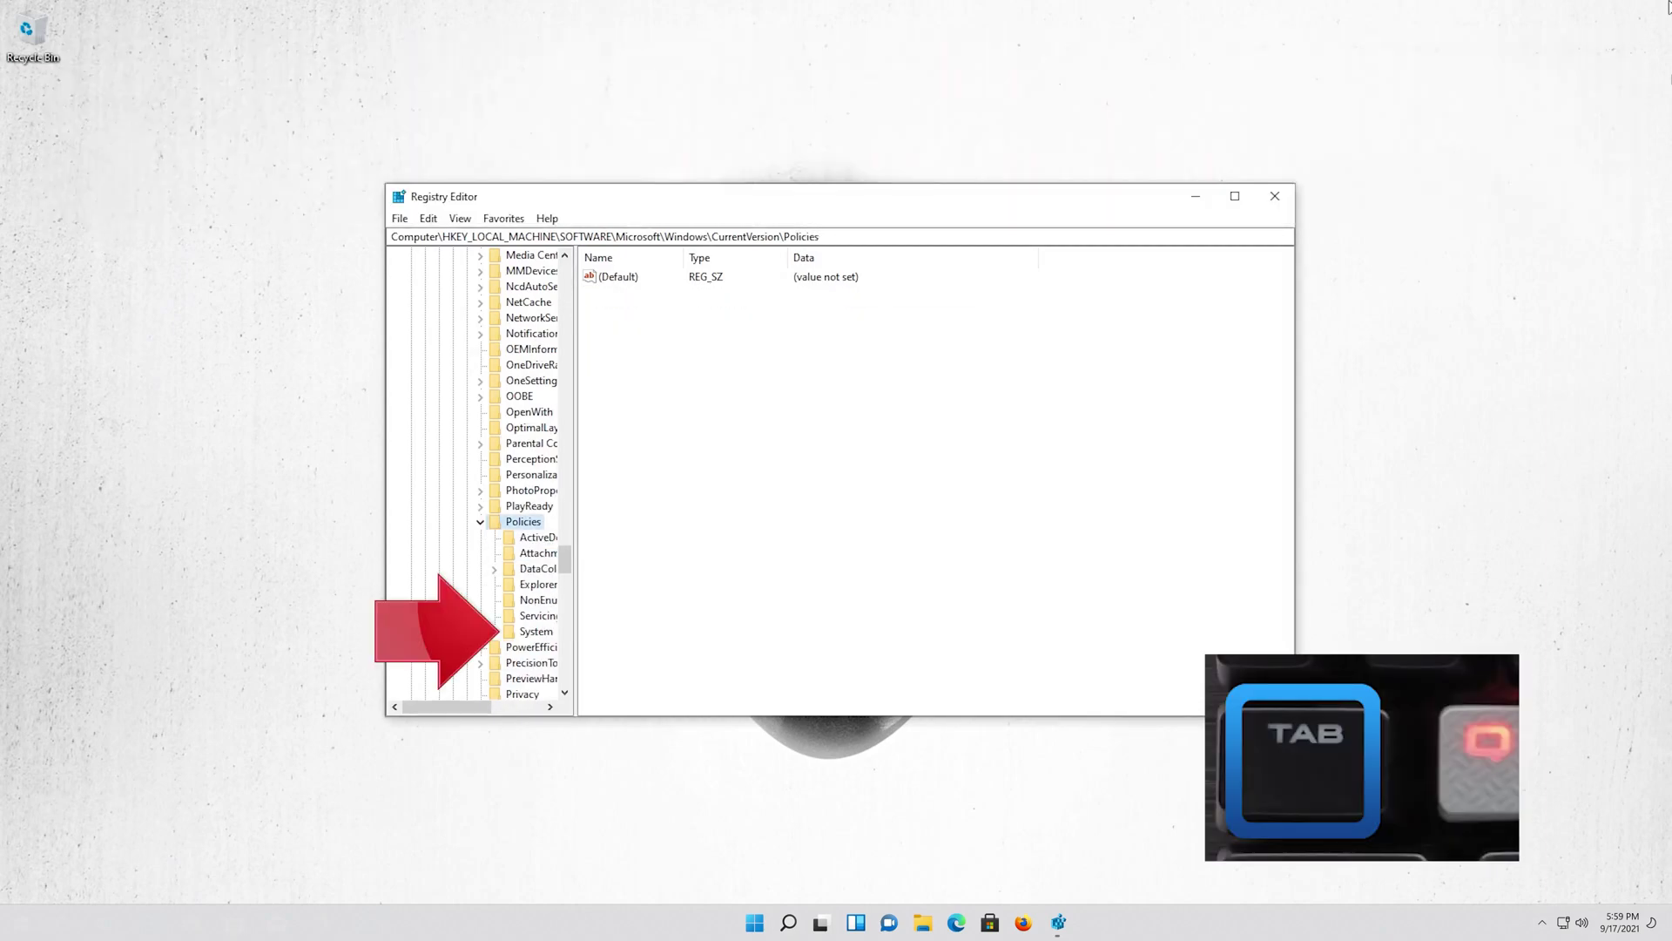
pyautogui.press('Down')
pyautogui.press('Down')
pyautogui.press('Down')
pyautogui.press('Down')
pyautogui.press('Down')
pyautogui.press('Down')
pyautogui.press('Down')
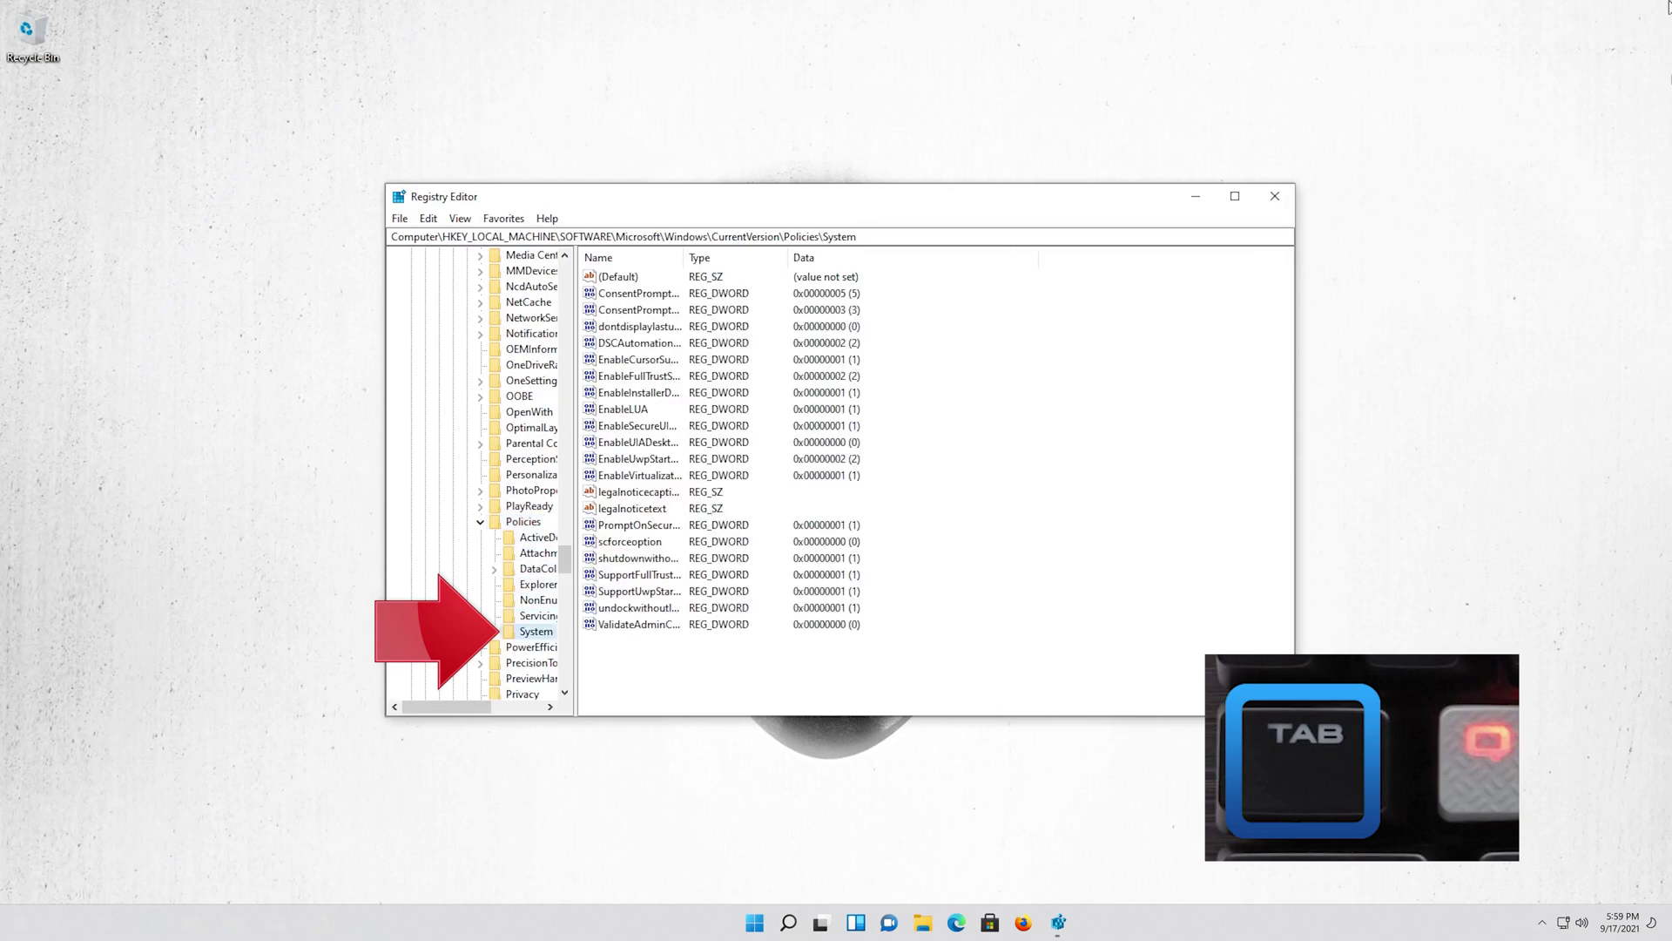
# Set the value data of the EnableCursorSuppression DWORD in the System key to 0 and apply the change
pyautogui.press('Tab')
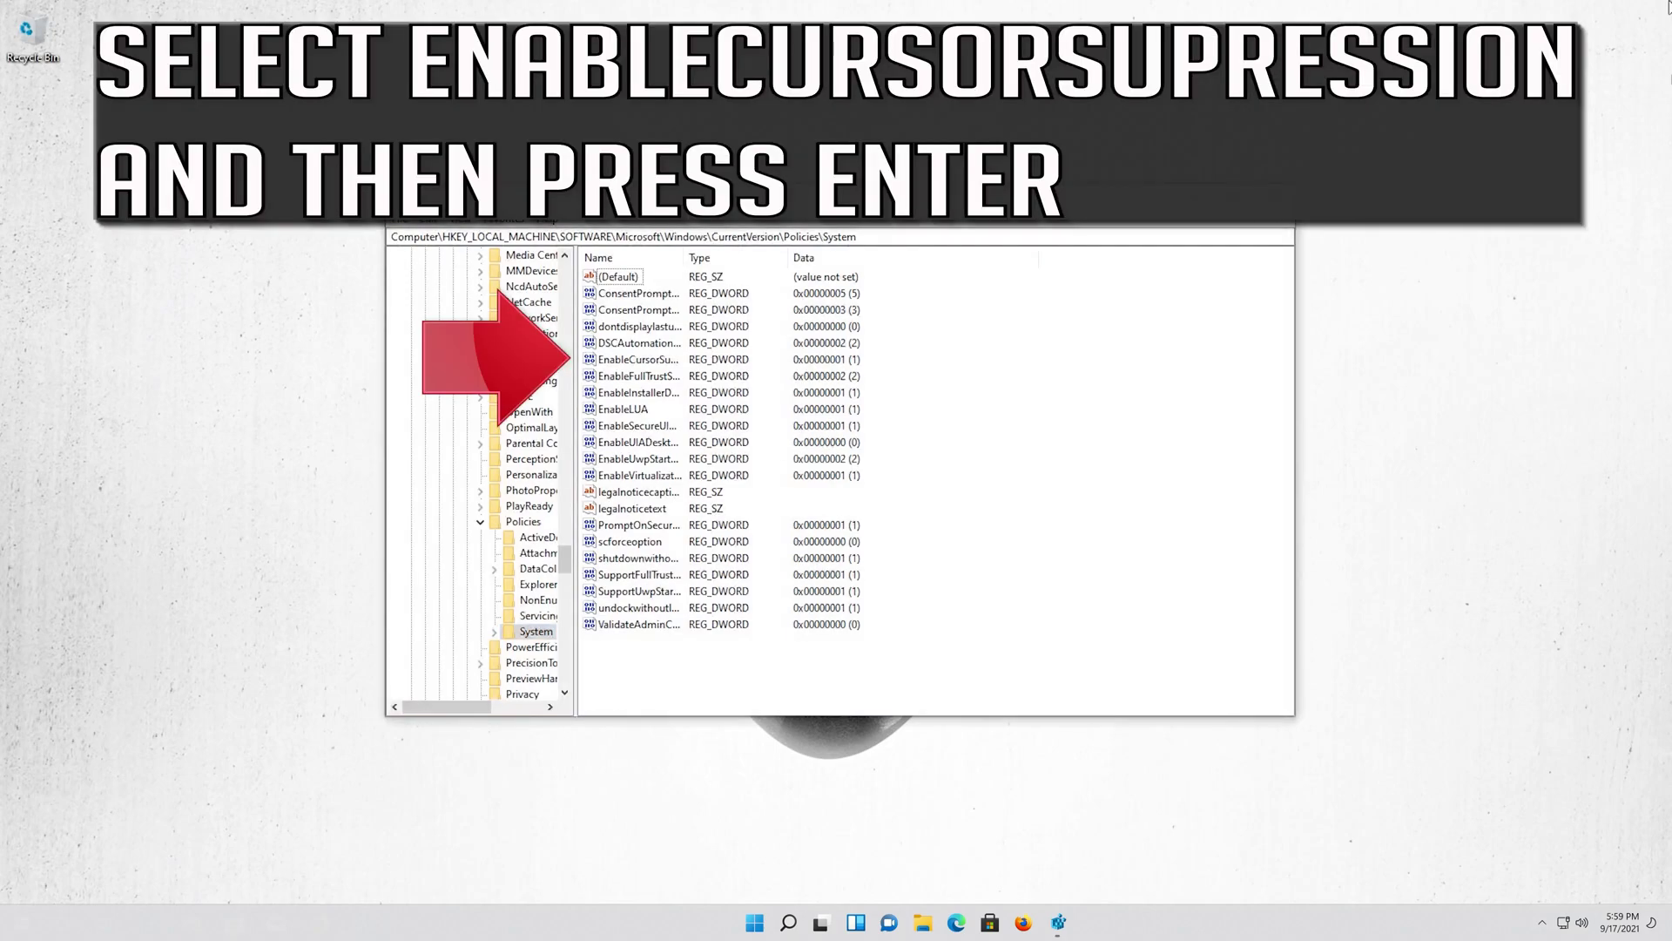
pyautogui.press('Down')
pyautogui.press('Down')
pyautogui.press('Down')
pyautogui.press('Down')
pyautogui.press('Down')
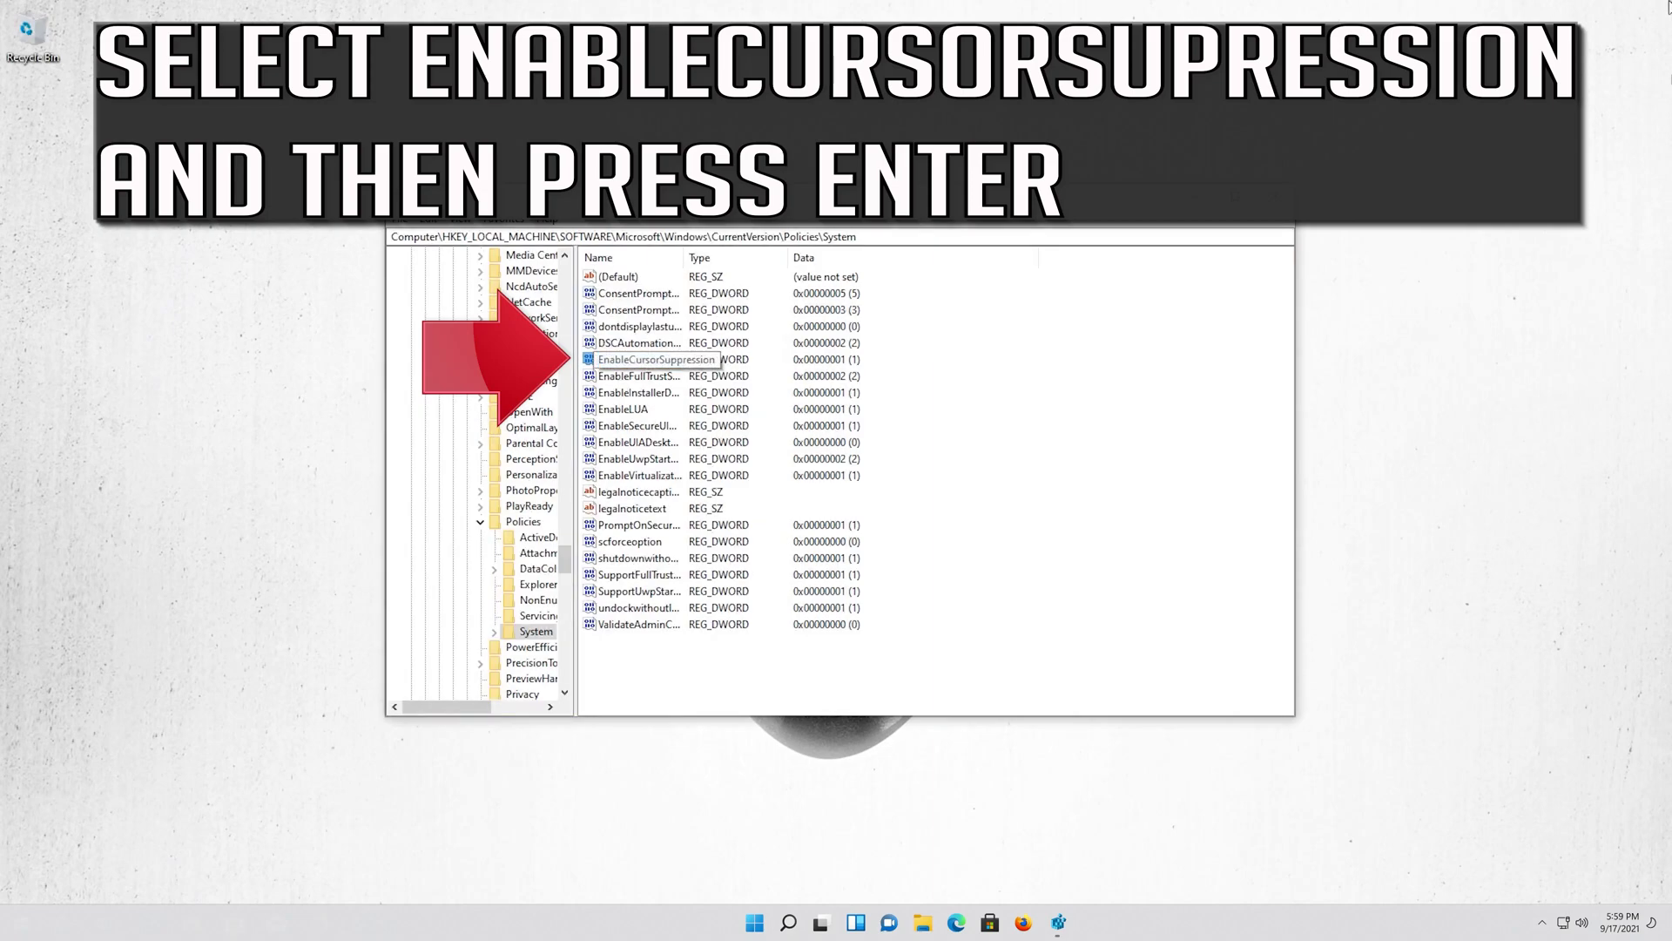
pyautogui.press('Return')
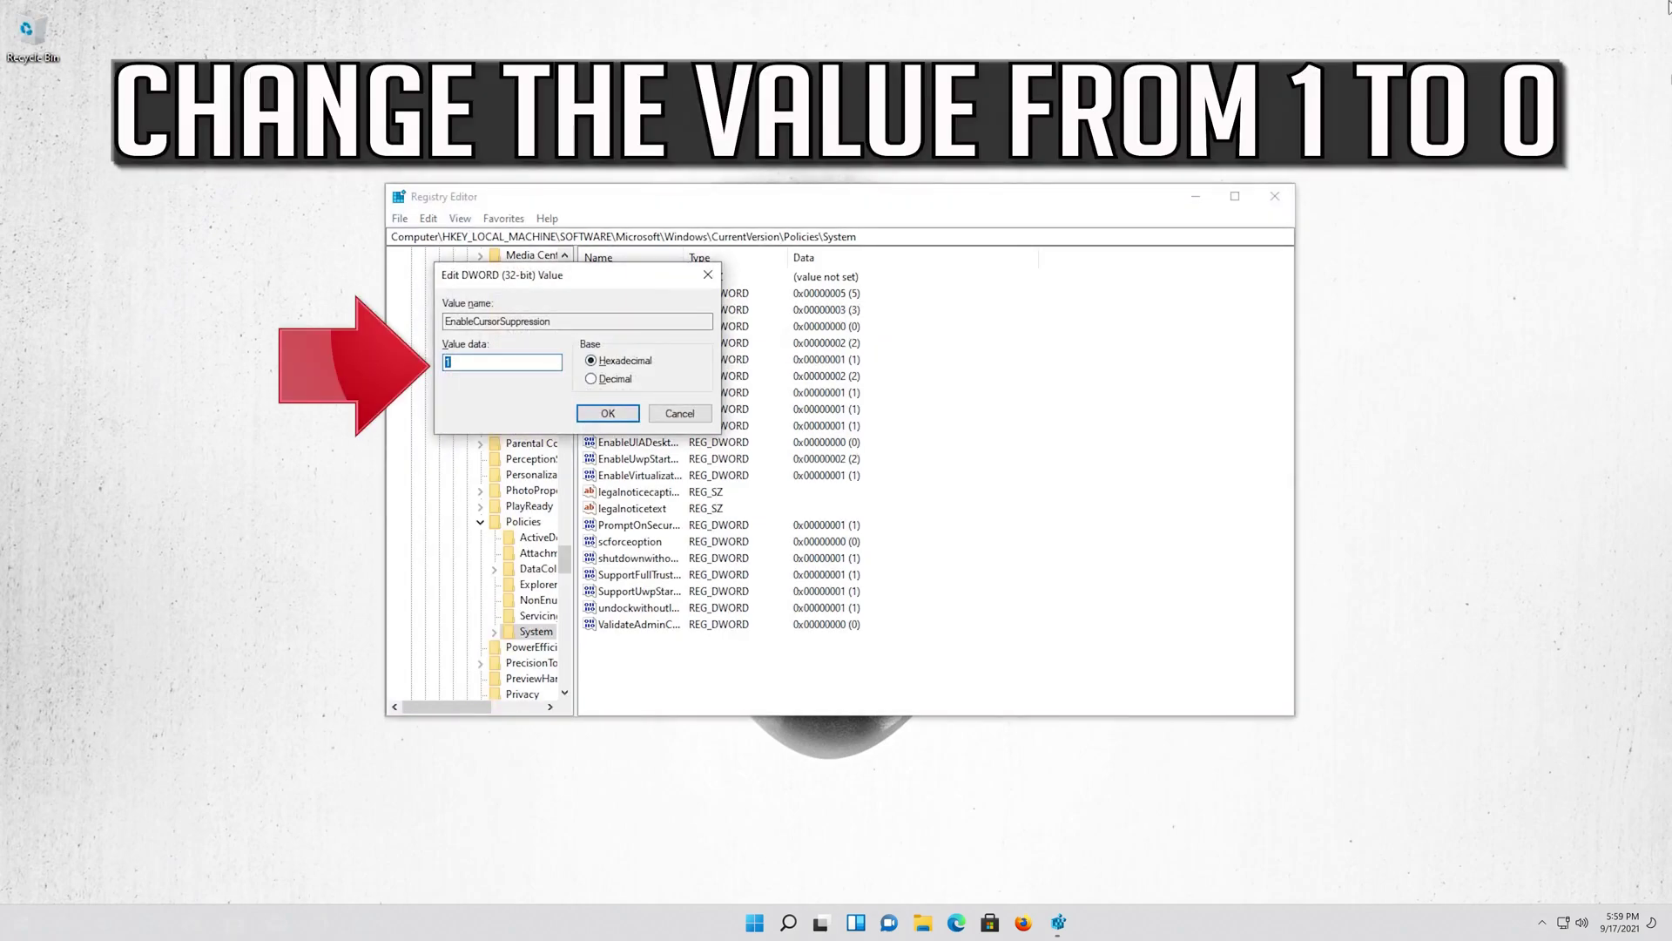
pyautogui.write('0')
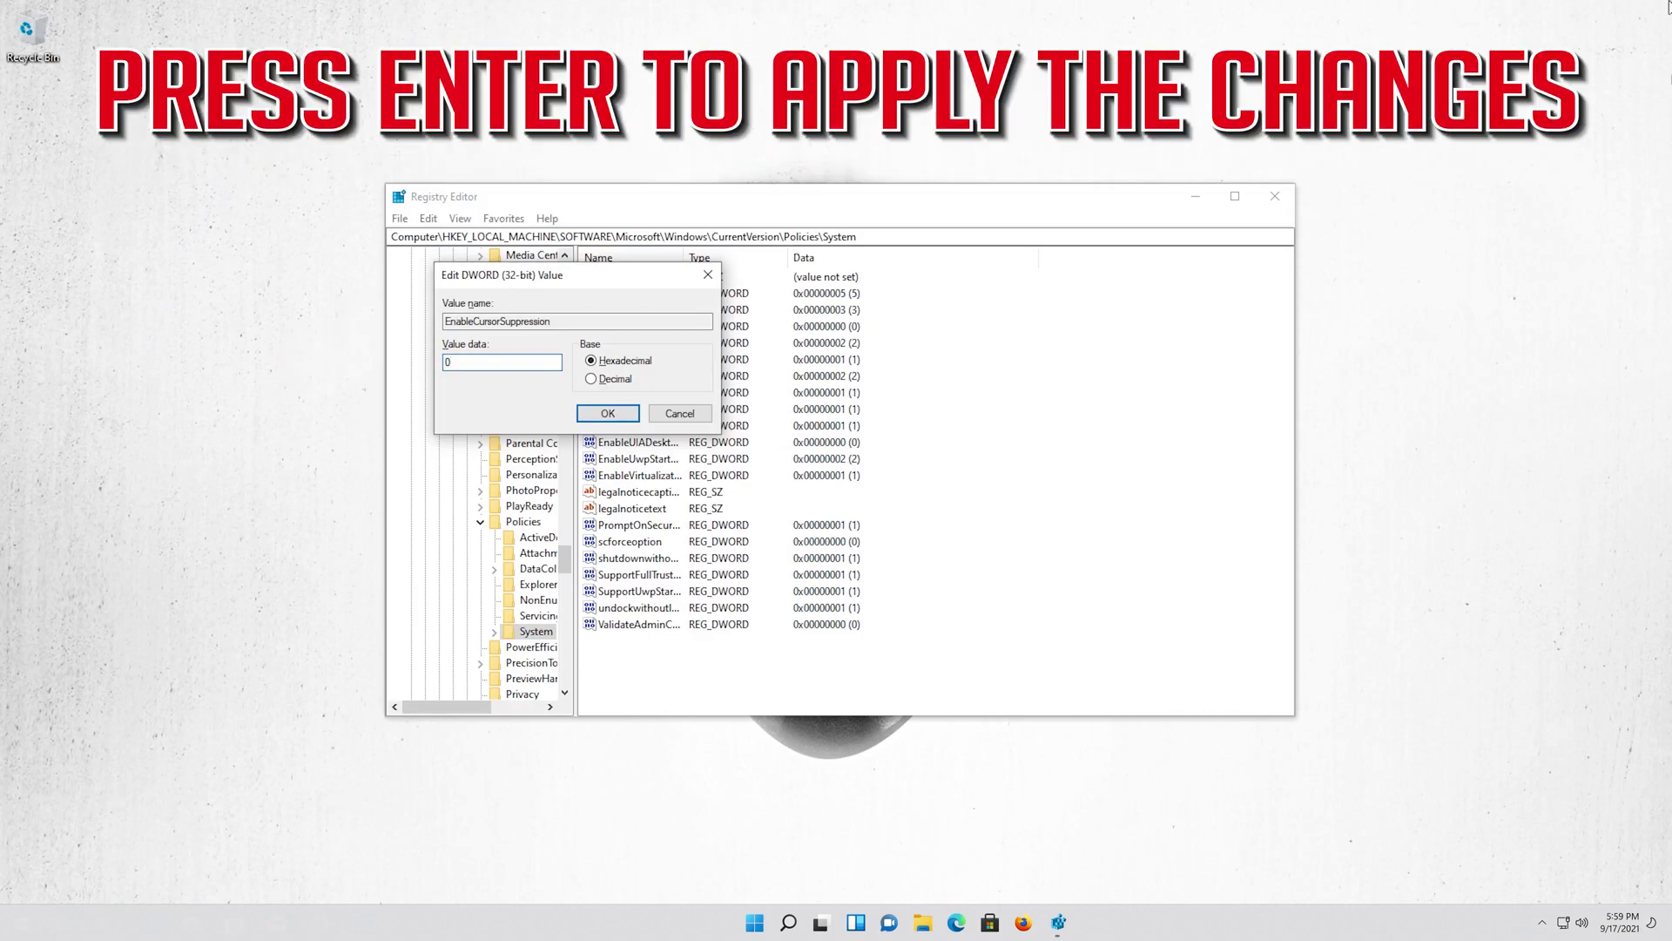
pyautogui.press('Return')
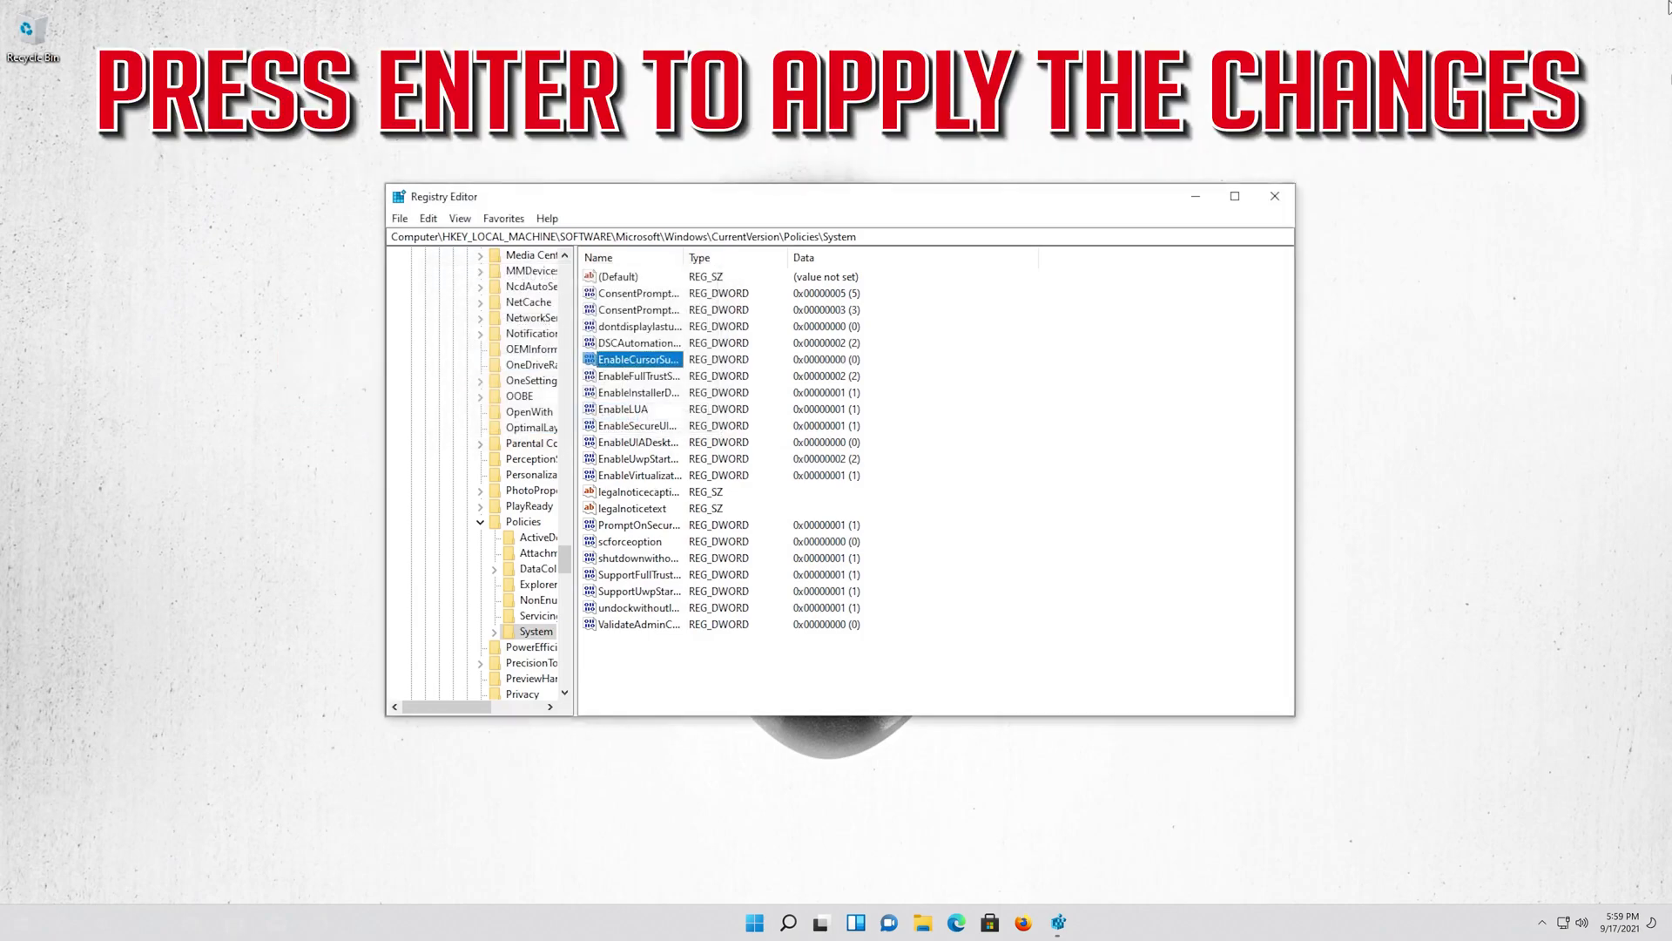
# Restart the computer through the power options of the Windows security screen
pyautogui.hotkey('ctrl', 'alt', 'Delete')
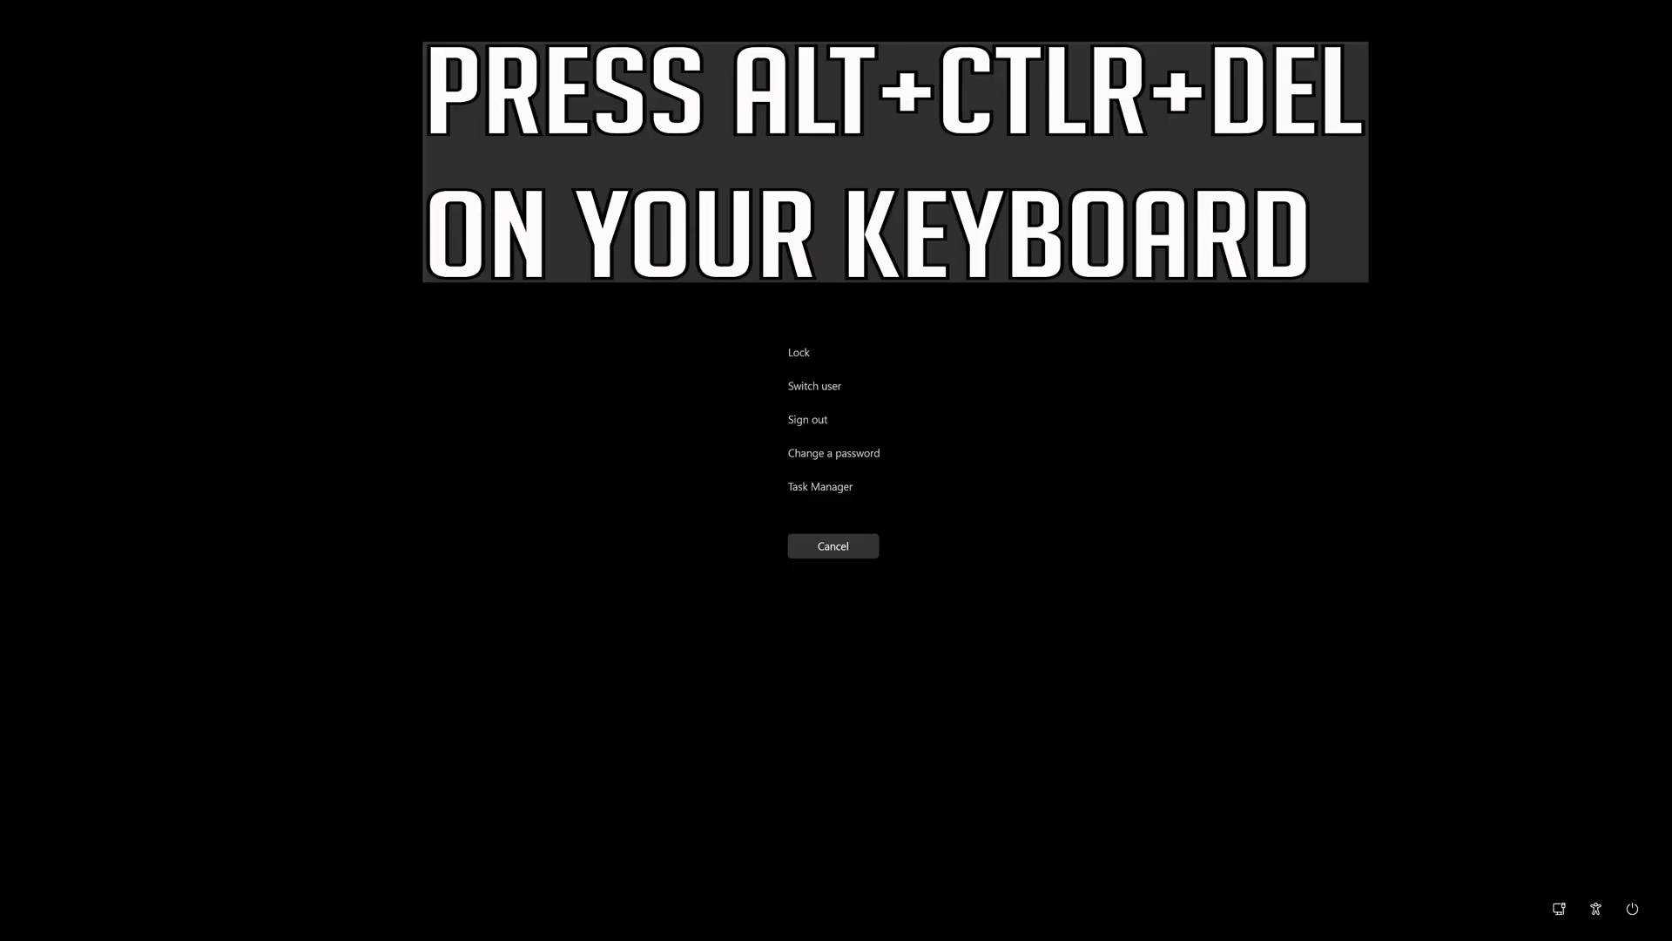
pyautogui.press('Tab')
pyautogui.press('Tab')
pyautogui.press('Tab')
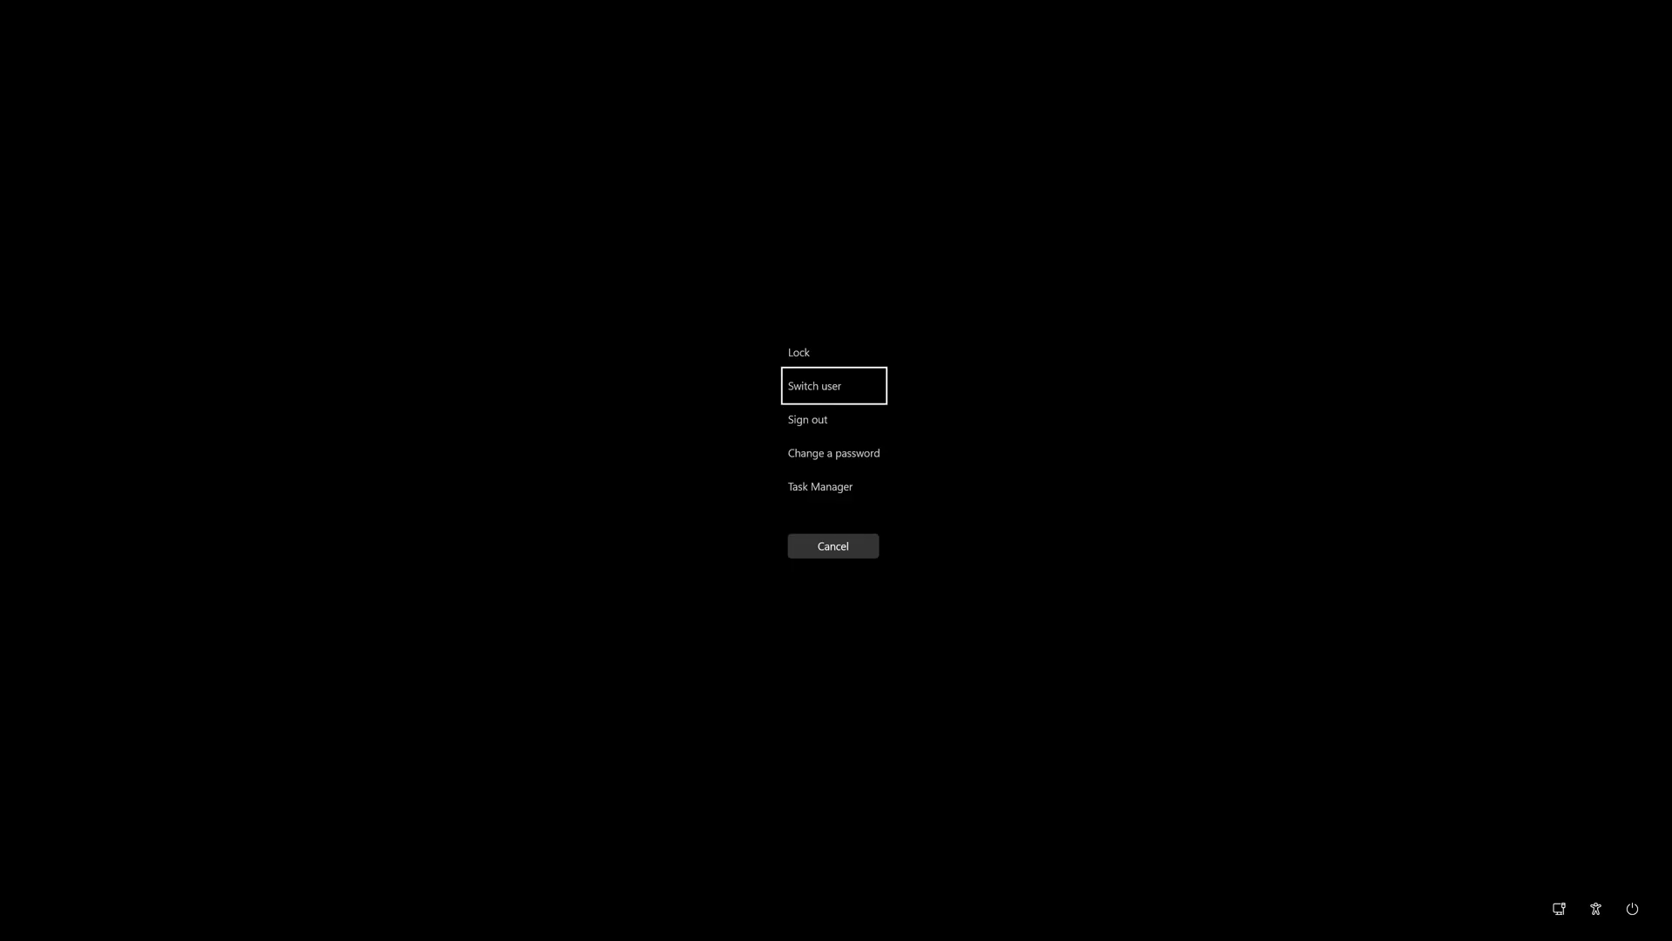
pyautogui.press('Tab')
pyautogui.press('Tab')
pyautogui.press('Tab')
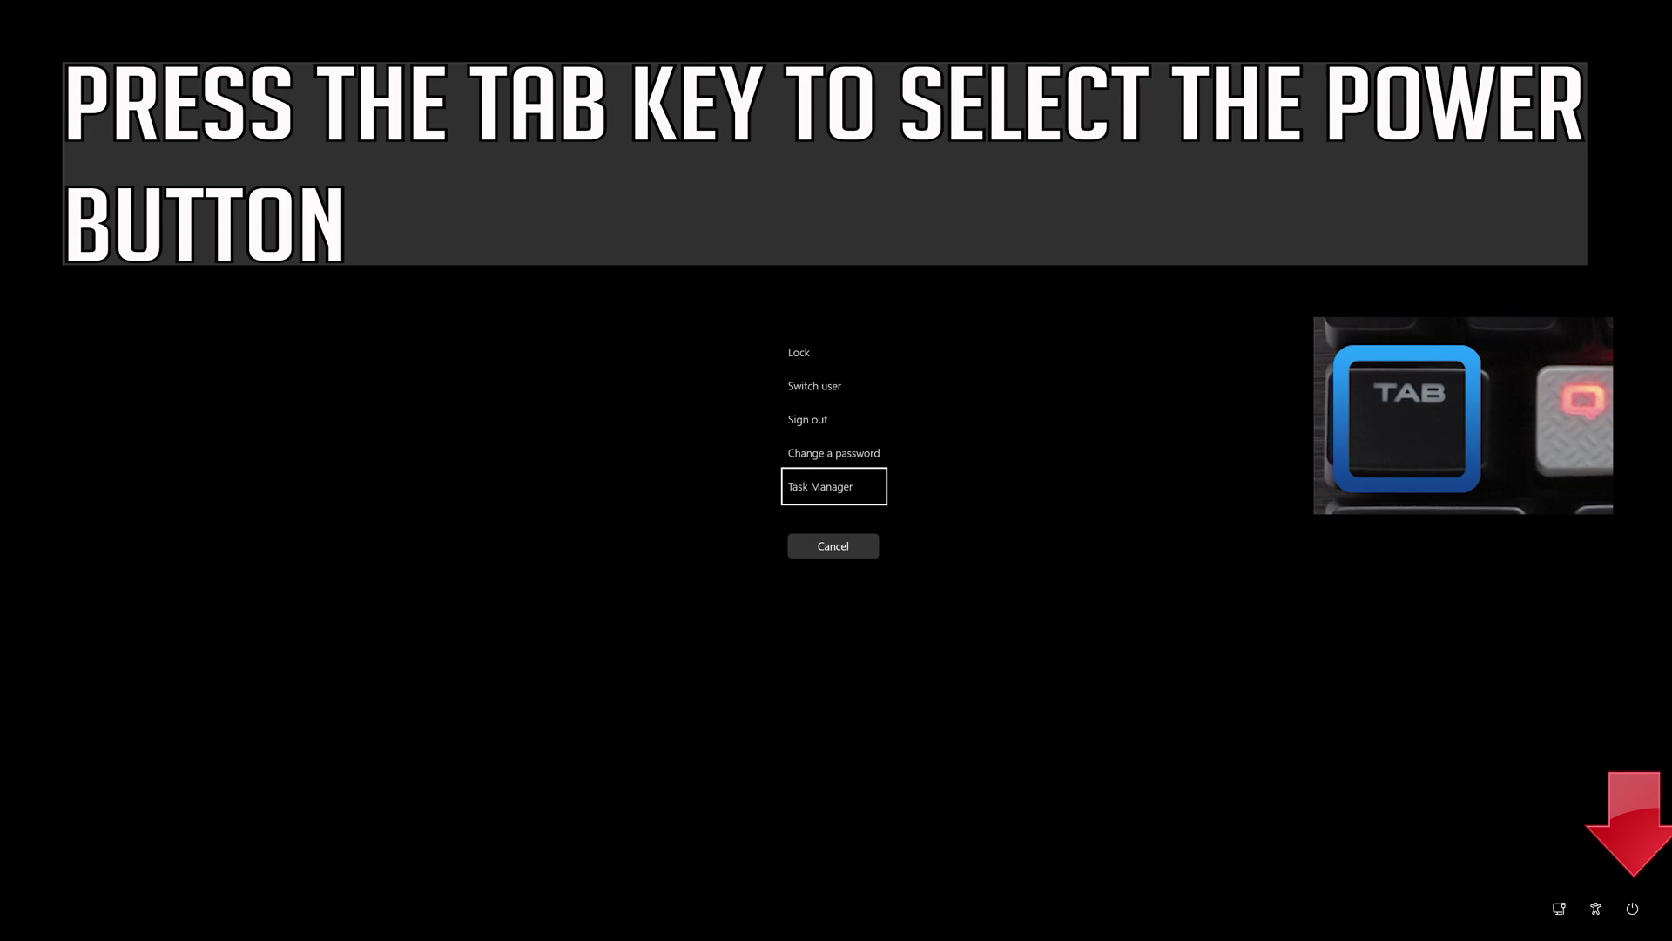
pyautogui.press('Tab')
pyautogui.press('Tab')
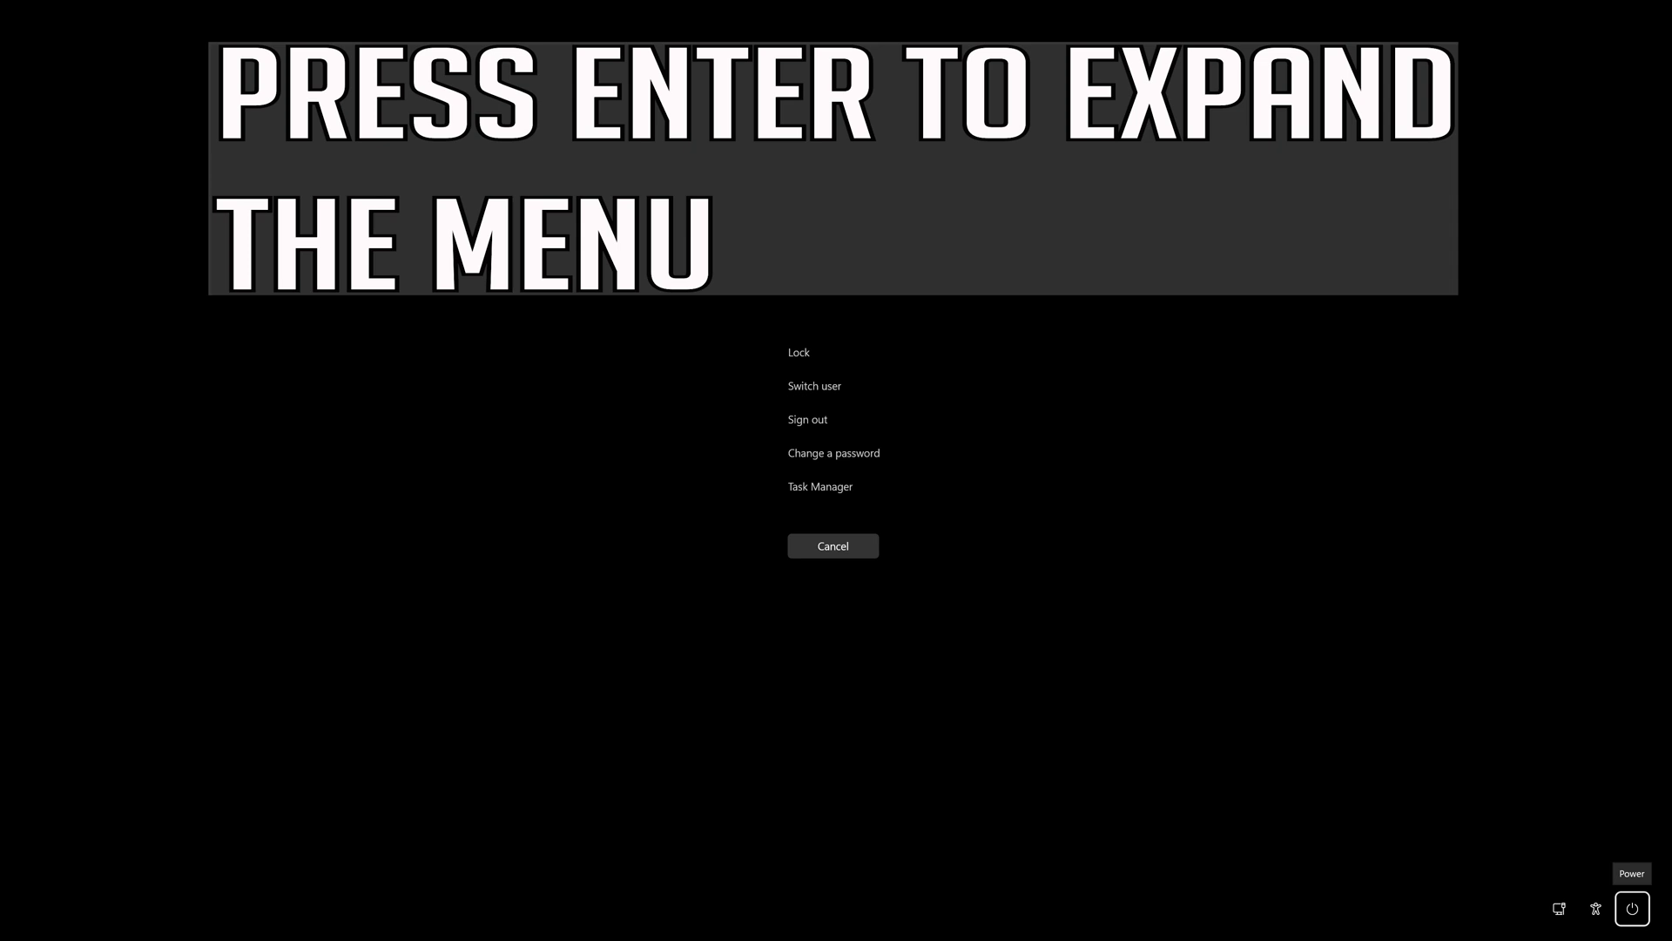
pyautogui.press('Return')
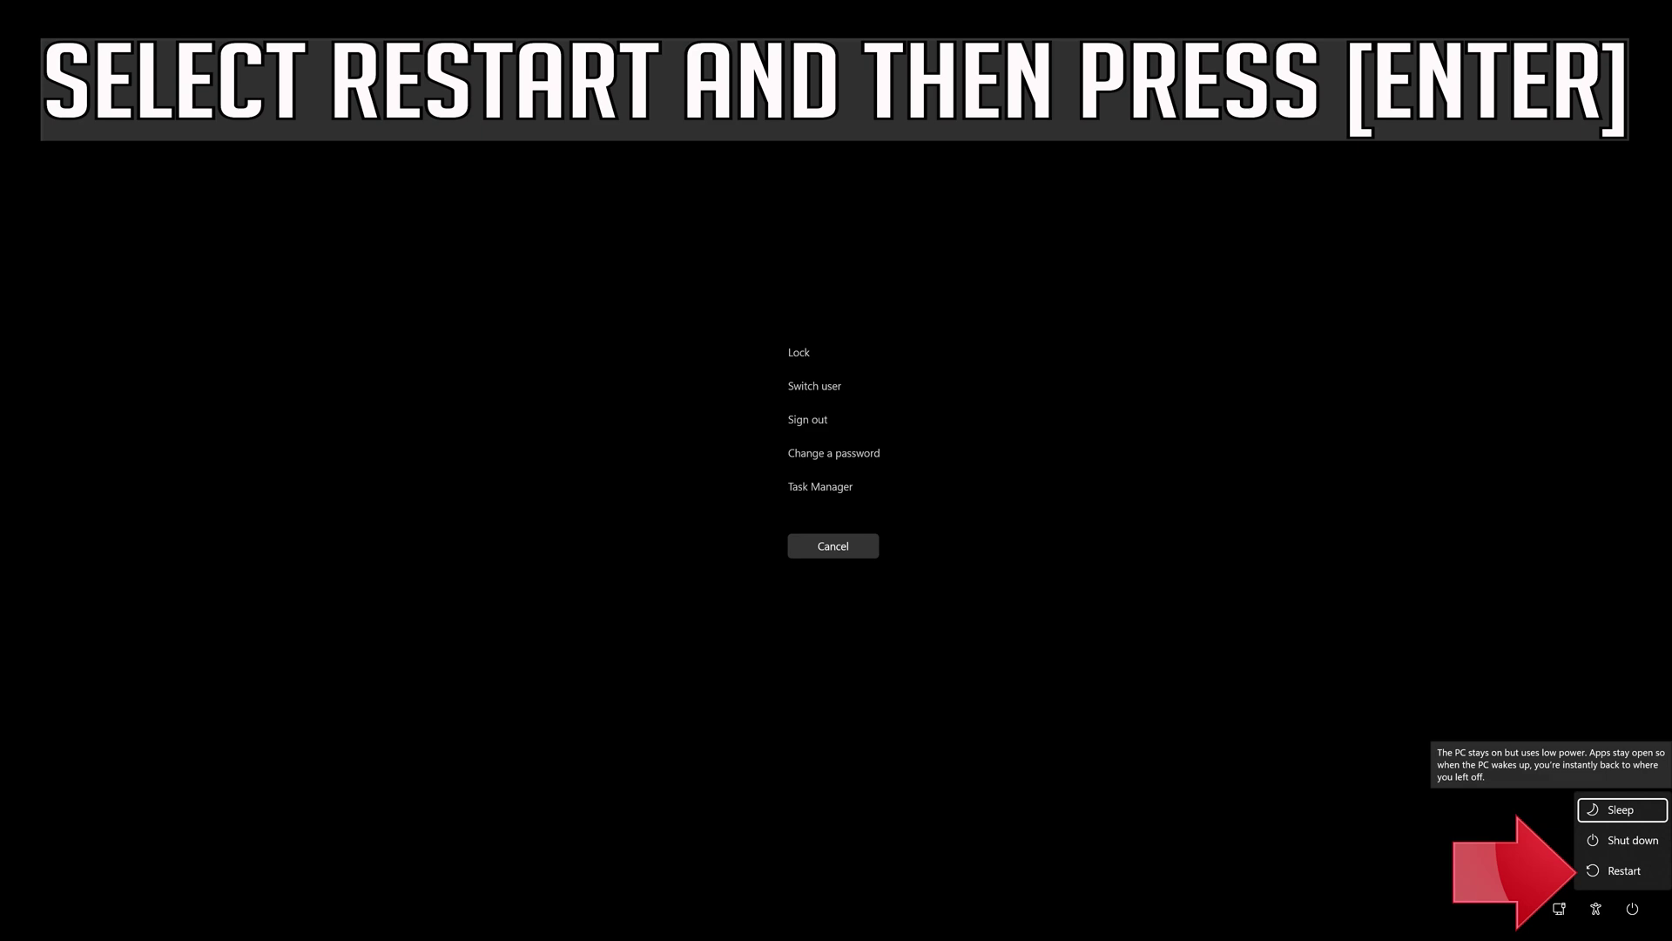
pyautogui.press('Down')
pyautogui.press('Down')
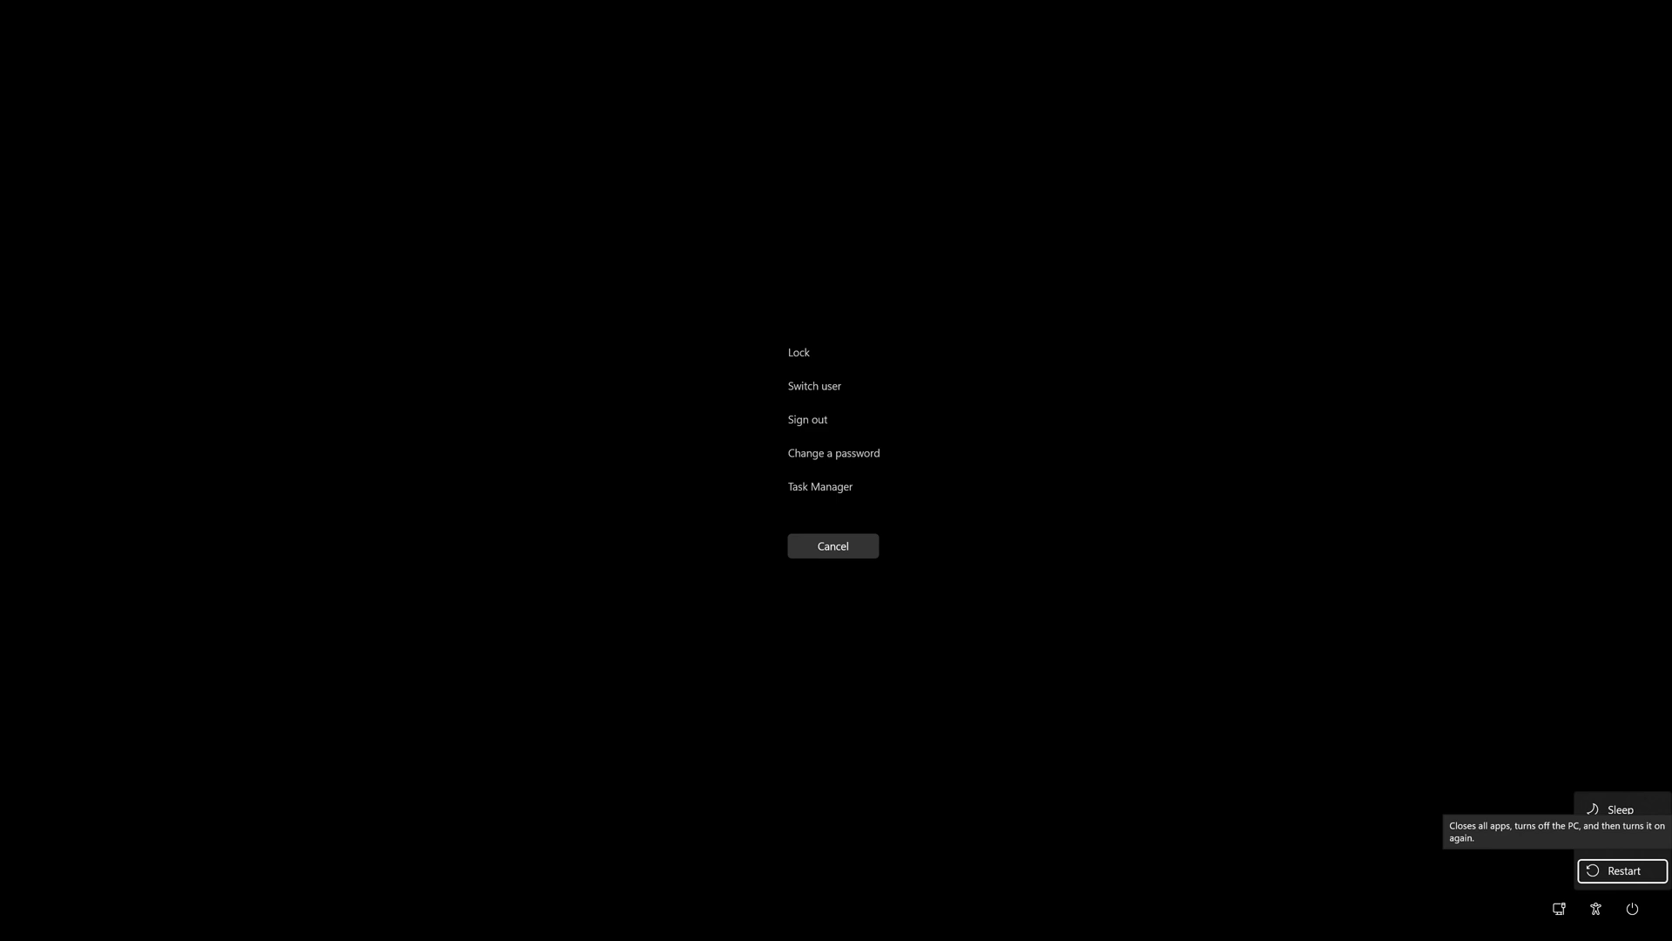
pyautogui.press('Return')
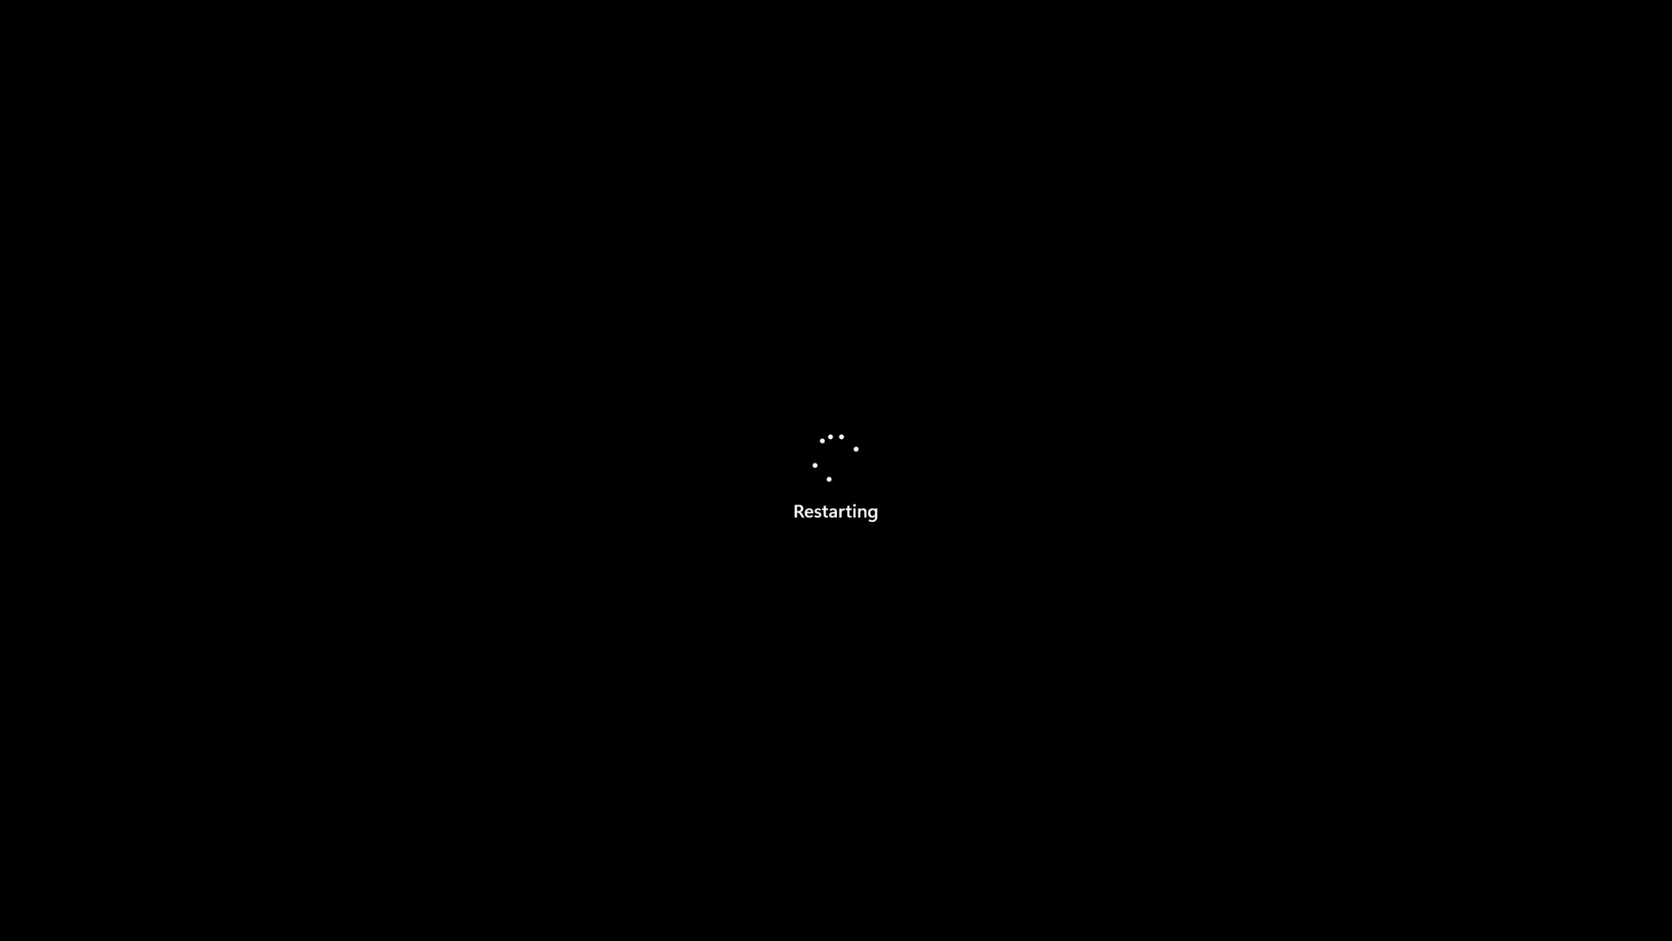